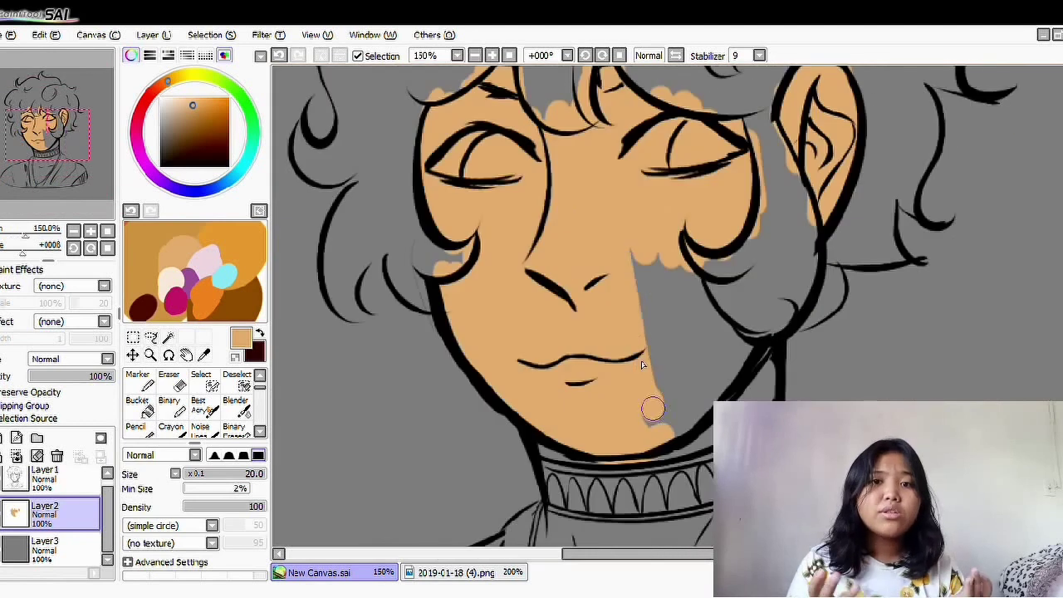
Step: Paint the tan base skin colour over the neck, choker and upper chest on Layer2 with a size 20 brush
{"action": "scroll", "coordinate": [665, 365], "scroll_direction": "down", "scroll_amount": 3}
{"action": "mouse_move", "coordinate": [550, 314]}
{"action": "left_mouse_down"}
{"action": "mouse_move", "coordinate": [556, 372]}
{"action": "mouse_move", "coordinate": [511, 365]}
{"action": "left_mouse_up"}
{"action": "key", "text": "ctrl+z"}
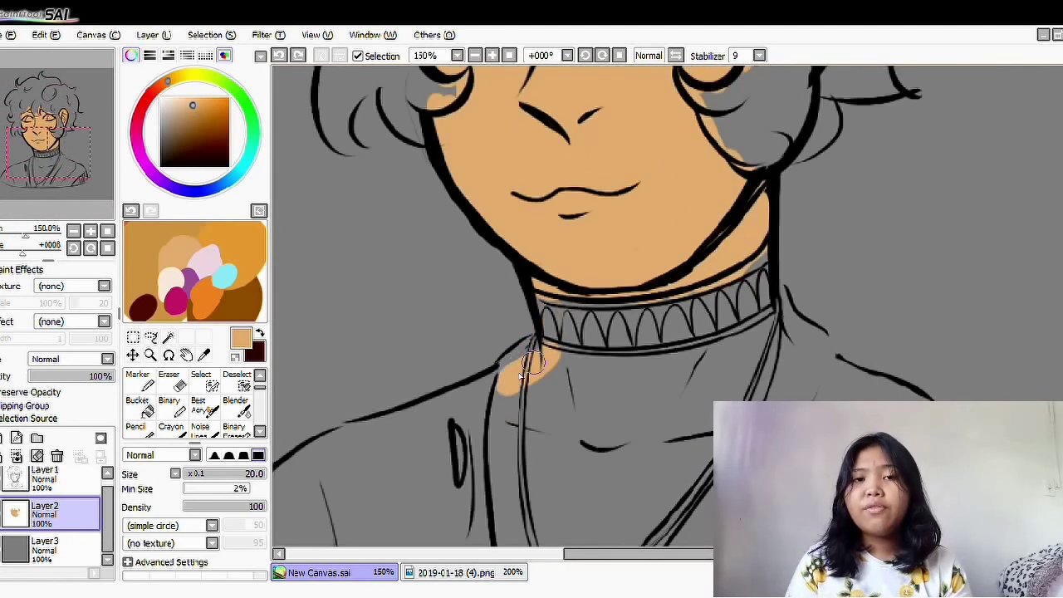
{"action": "left_click_drag", "start_coordinate": [499, 316], "coordinate": [519, 498]}
{"action": "left_click_drag", "start_coordinate": [573, 316], "coordinate": [656, 390]}
{"action": "left_click_drag", "start_coordinate": [656, 312], "coordinate": [664, 341]}
Step: Fill the remaining bare chest down to the garment edges with the tan skin colour on Layer2, using a size 50 brush
{"action": "left_click", "coordinate": [50, 480]}
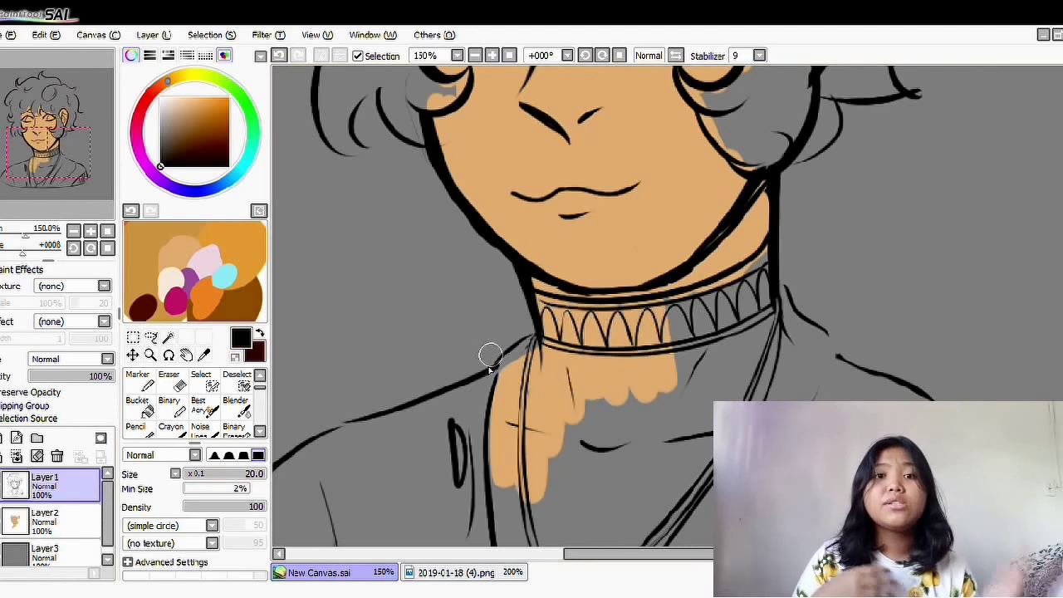
{"action": "left_click", "coordinate": [132, 54]}
{"action": "left_click", "coordinate": [240, 496]}
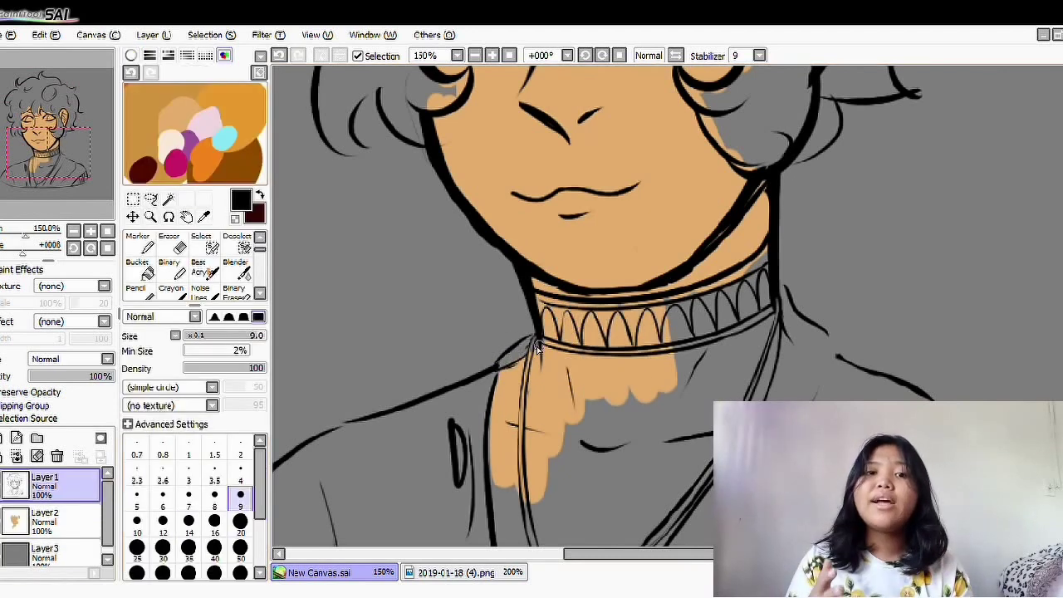
{"action": "left_click", "coordinate": [526, 255], "text": "ctrl"}
{"action": "key", "text": "ctrl+minus"}
{"action": "left_click", "coordinate": [240, 521]}
{"action": "left_click", "coordinate": [240, 546]}
{"action": "mouse_move", "coordinate": [681, 332]}
{"action": "left_mouse_down"}
{"action": "mouse_move", "coordinate": [572, 390]}
{"action": "mouse_move", "coordinate": [581, 515]}
{"action": "left_mouse_up"}
{"action": "scroll", "coordinate": [636, 351], "scroll_direction": "up", "scroll_amount": 1}
{"action": "scroll", "coordinate": [366, 214], "scroll_direction": "down", "scroll_amount": 2}
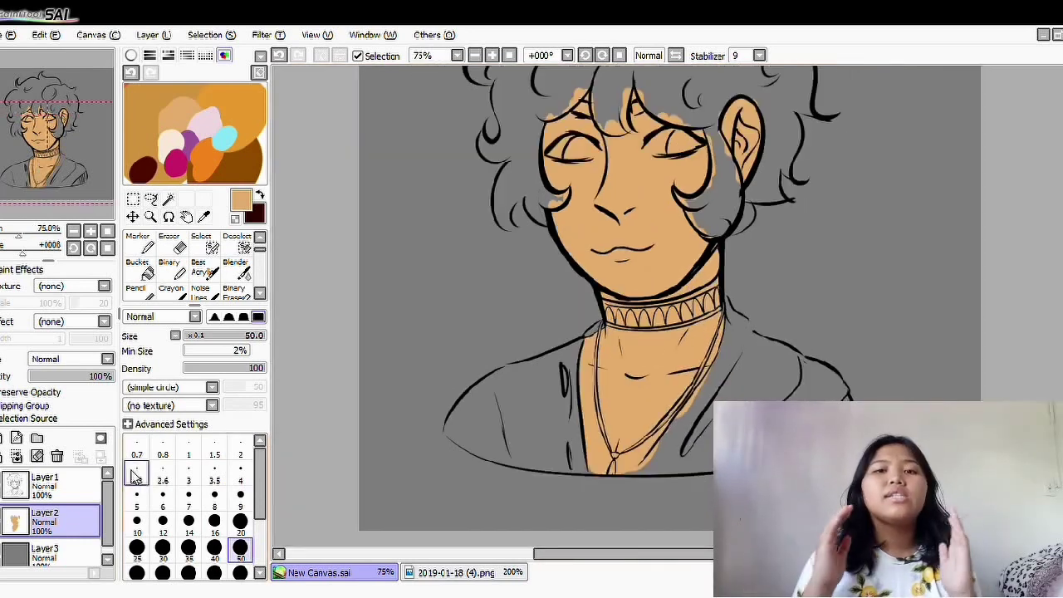
Step: Turn on Preserve Opacity for Layer2 and bring back the colour wheel
{"action": "scroll", "coordinate": [365, 213], "scroll_direction": "up", "scroll_amount": 2}
{"action": "left_click", "coordinate": [4, 392]}
{"action": "scroll", "coordinate": [764, 292], "scroll_direction": "down", "scroll_amount": 1}
{"action": "scroll", "coordinate": [764, 292], "scroll_direction": "up", "scroll_amount": 1}
{"action": "left_click", "coordinate": [131, 55]}
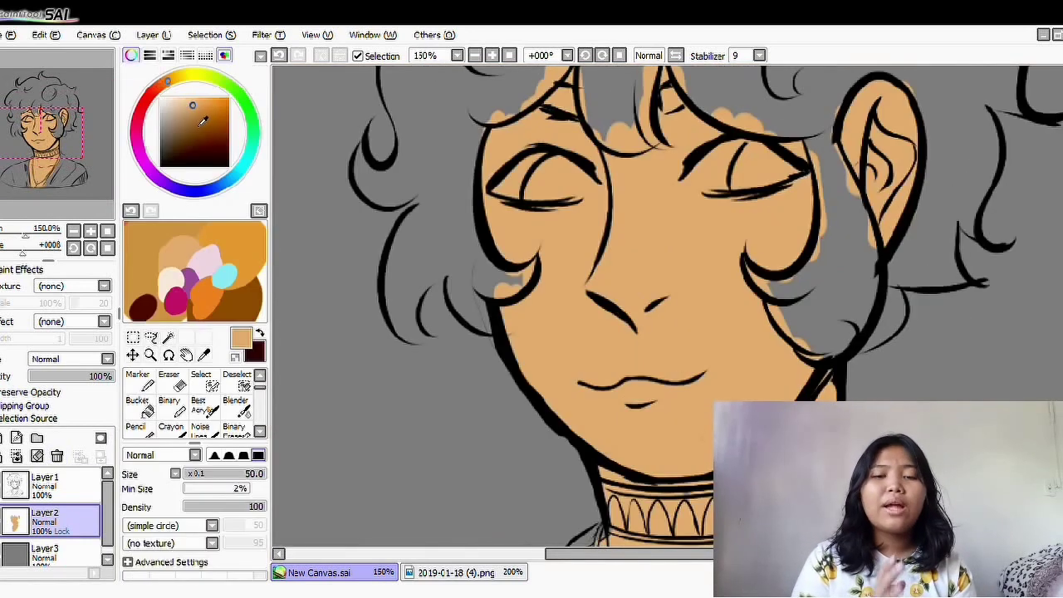
Step: Shade under both eyes, along the nose and down the outer cheek in a darker brown with a size 20 brush
{"action": "left_click", "coordinate": [224, 55]}
{"action": "mouse_move", "coordinate": [609, 192]}
{"action": "left_mouse_down"}
{"action": "mouse_move", "coordinate": [599, 287]}
{"action": "mouse_move", "coordinate": [630, 312]}
{"action": "mouse_move", "coordinate": [632, 329]}
{"action": "mouse_move", "coordinate": [665, 328]}
{"action": "left_mouse_up"}
{"action": "left_click_drag", "start_coordinate": [739, 203], "coordinate": [810, 221]}
{"action": "left_click_drag", "start_coordinate": [597, 208], "coordinate": [531, 220]}
{"action": "left_click_drag", "start_coordinate": [498, 208], "coordinate": [516, 352]}
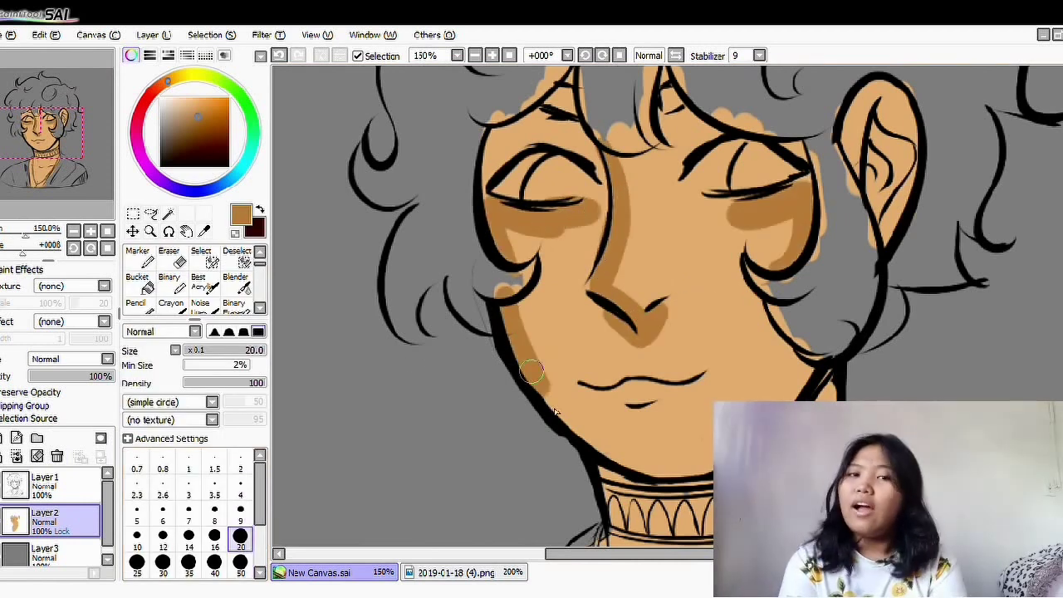
Step: Add the darker brown shading below the lower lip, inside the ear, and on the neck and chest
{"action": "left_click_drag", "start_coordinate": [630, 419], "coordinate": [652, 427]}
{"action": "scroll", "coordinate": [689, 228], "scroll_direction": "down", "scroll_amount": 1}
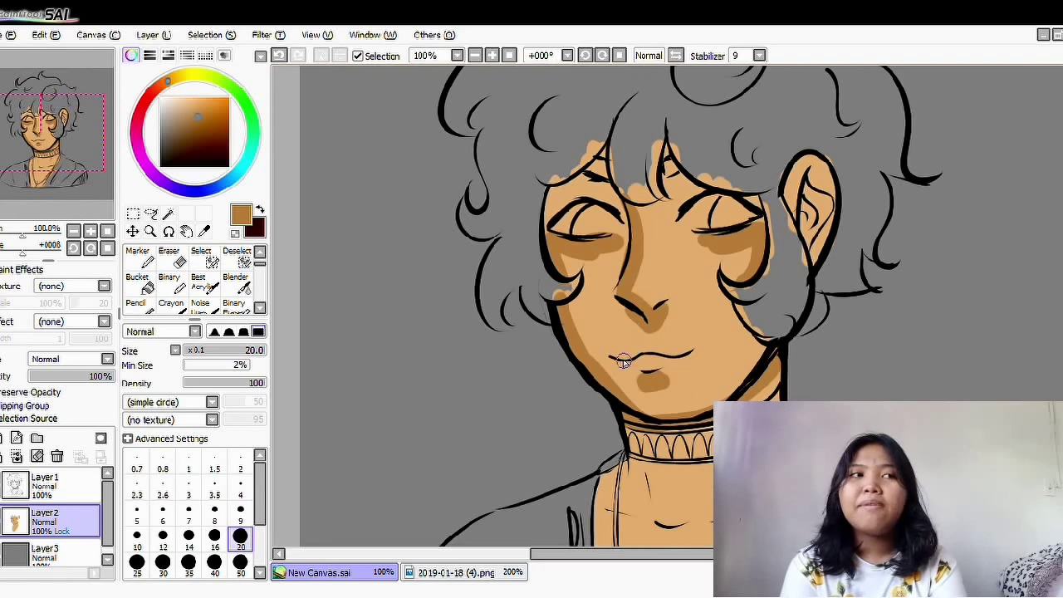
{"action": "left_click_drag", "start_coordinate": [805, 214], "coordinate": [818, 249]}
{"action": "scroll", "coordinate": [687, 431], "scroll_direction": "down", "scroll_amount": 1}
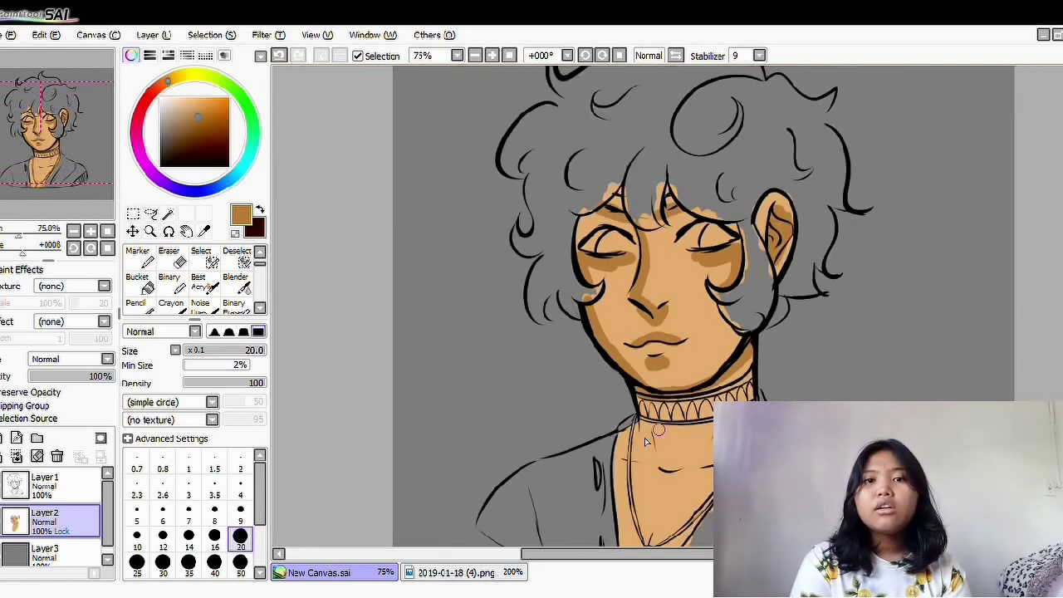
{"action": "scroll", "coordinate": [707, 441], "scroll_direction": "down", "scroll_amount": 1}
Step: Paint reddish-brown shadows under the eyes, along the nose and cheek, and on the neck and chest
{"action": "scroll", "coordinate": [591, 274], "scroll_direction": "up", "scroll_amount": 2}
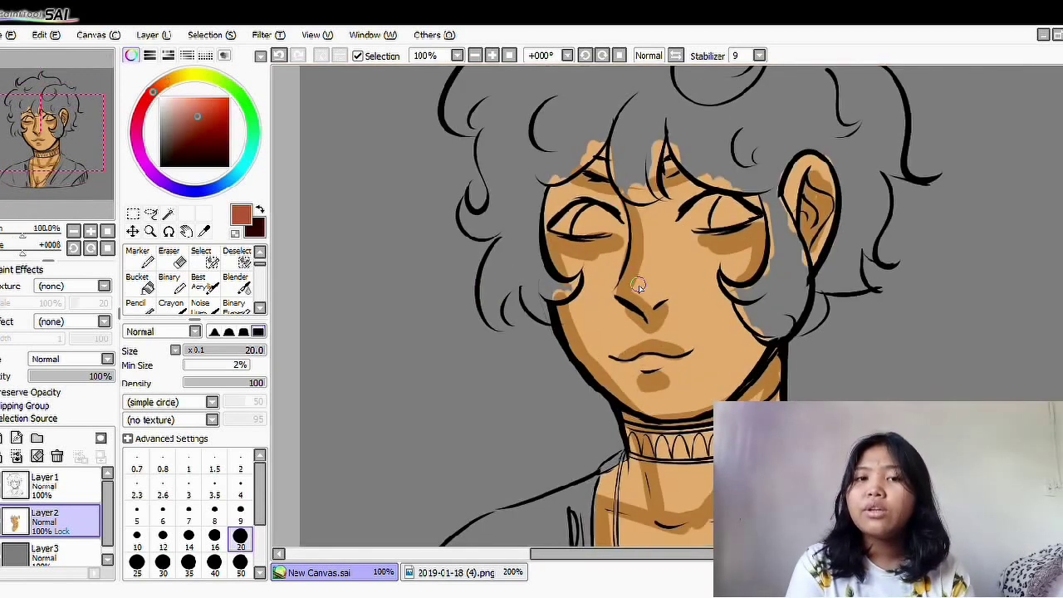
{"action": "scroll", "coordinate": [772, 371], "scroll_direction": "down", "scroll_amount": 2}
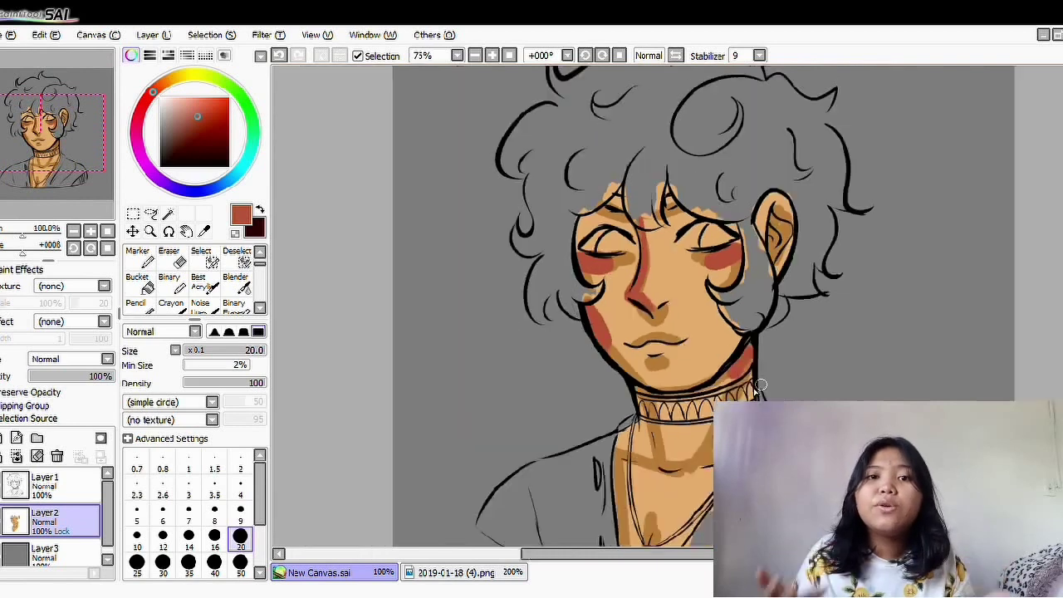
{"action": "scroll", "coordinate": [450, 351], "scroll_direction": "up", "scroll_amount": 1}
Step: Blend the facial shading smoothly with the size 50 textured brush, adding reddish-brown on the brow area, lips, chin and ear
{"action": "key", "text": "b"}
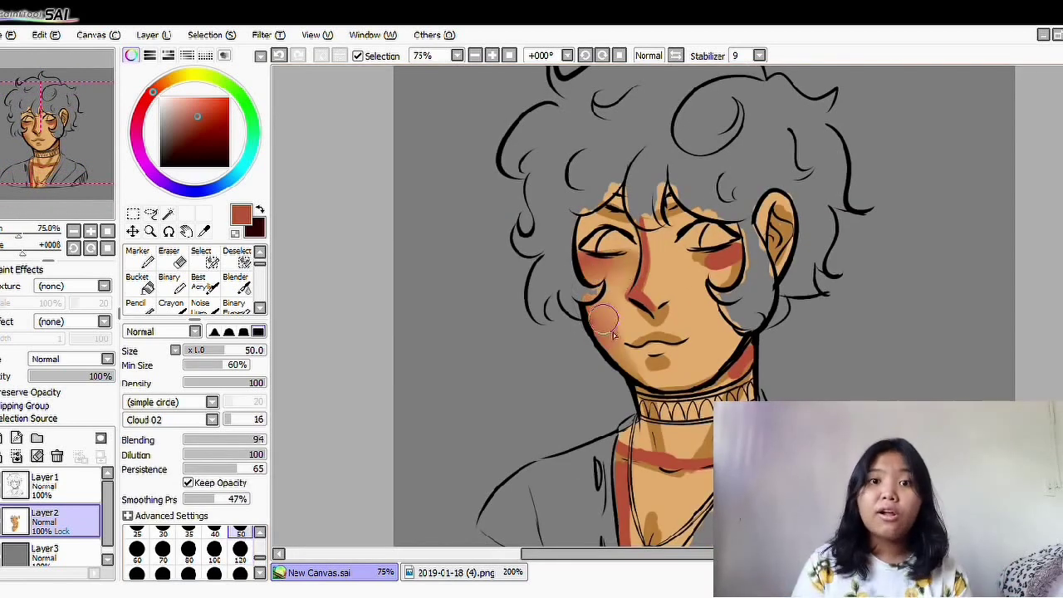
{"action": "mouse_move", "coordinate": [621, 240]}
{"action": "left_mouse_down"}
{"action": "mouse_move", "coordinate": [613, 213]}
{"action": "mouse_move", "coordinate": [680, 220]}
{"action": "mouse_move", "coordinate": [621, 214]}
{"action": "mouse_move", "coordinate": [650, 215]}
{"action": "left_mouse_up"}
{"action": "mouse_move", "coordinate": [652, 282]}
{"action": "left_mouse_down"}
{"action": "mouse_move", "coordinate": [715, 257]}
{"action": "mouse_move", "coordinate": [712, 277]}
{"action": "mouse_move", "coordinate": [646, 309]}
{"action": "mouse_move", "coordinate": [636, 330]}
{"action": "mouse_move", "coordinate": [666, 317]}
{"action": "mouse_move", "coordinate": [662, 385]}
{"action": "mouse_move", "coordinate": [649, 344]}
{"action": "mouse_move", "coordinate": [682, 339]}
{"action": "left_mouse_up"}
{"action": "key", "text": "n"}
{"action": "key", "text": "b"}
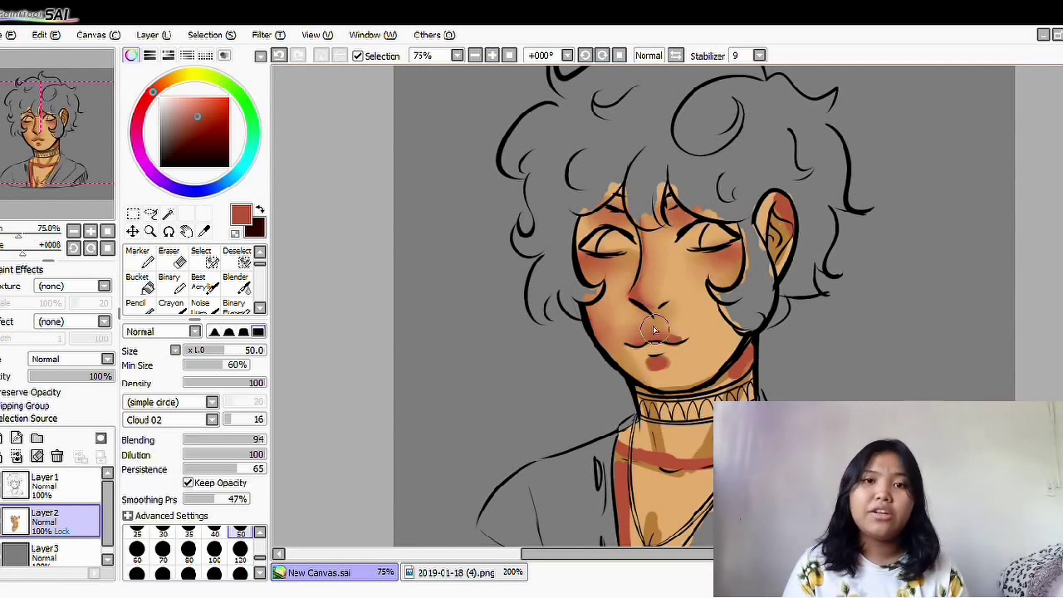
{"action": "scroll", "coordinate": [672, 316], "scroll_direction": "up", "scroll_amount": 2}
{"action": "key", "text": "n"}
{"action": "key", "text": "b"}
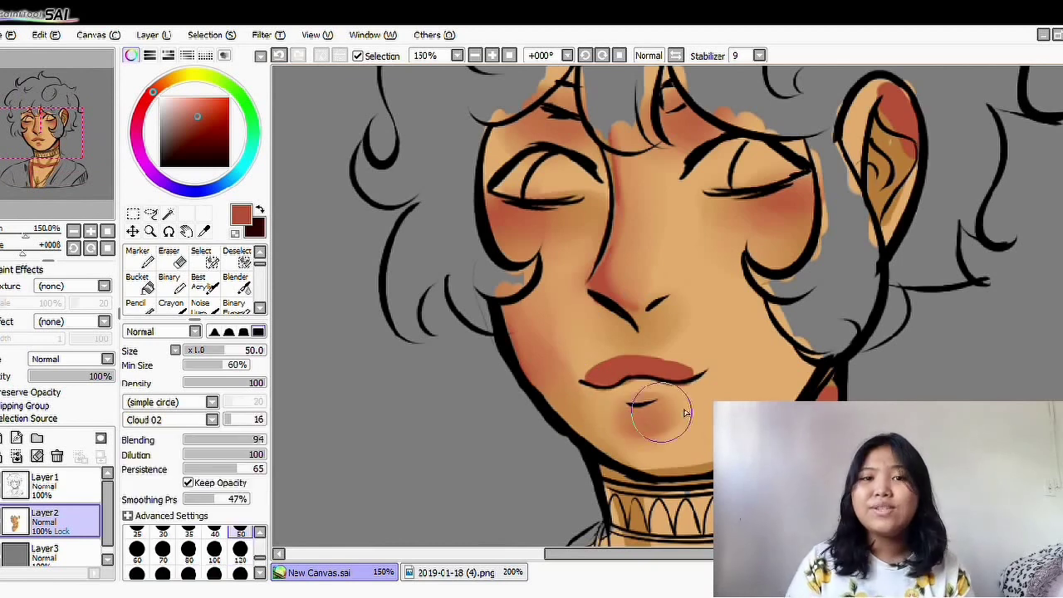
Step: Paint a solid reddish upper lip with the size 20 brush, checking its shape in a mirrored view
{"action": "key", "text": "n"}
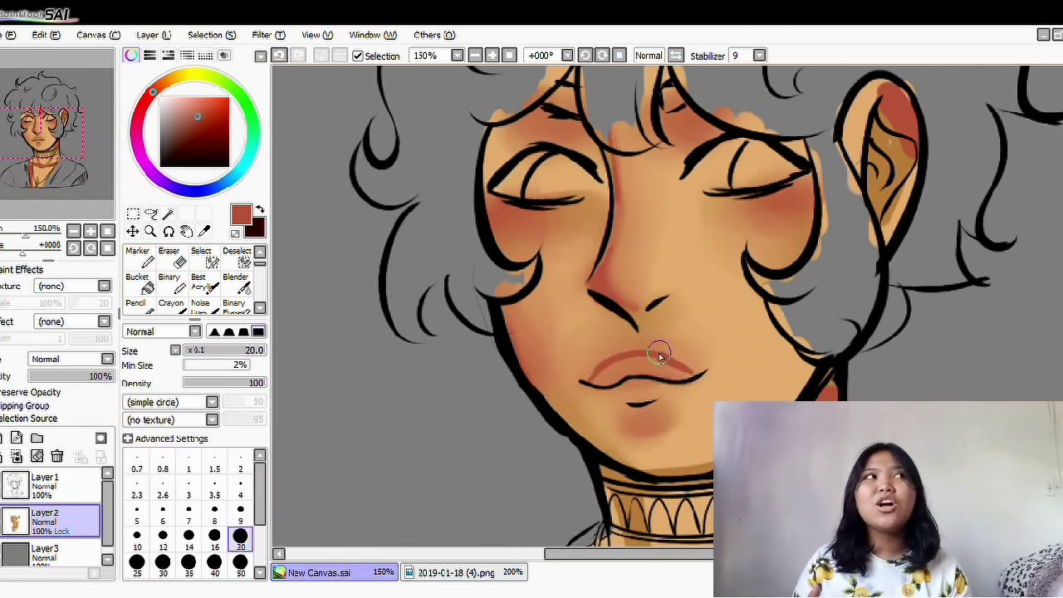
{"action": "scroll", "coordinate": [692, 374], "scroll_direction": "down", "scroll_amount": 2}
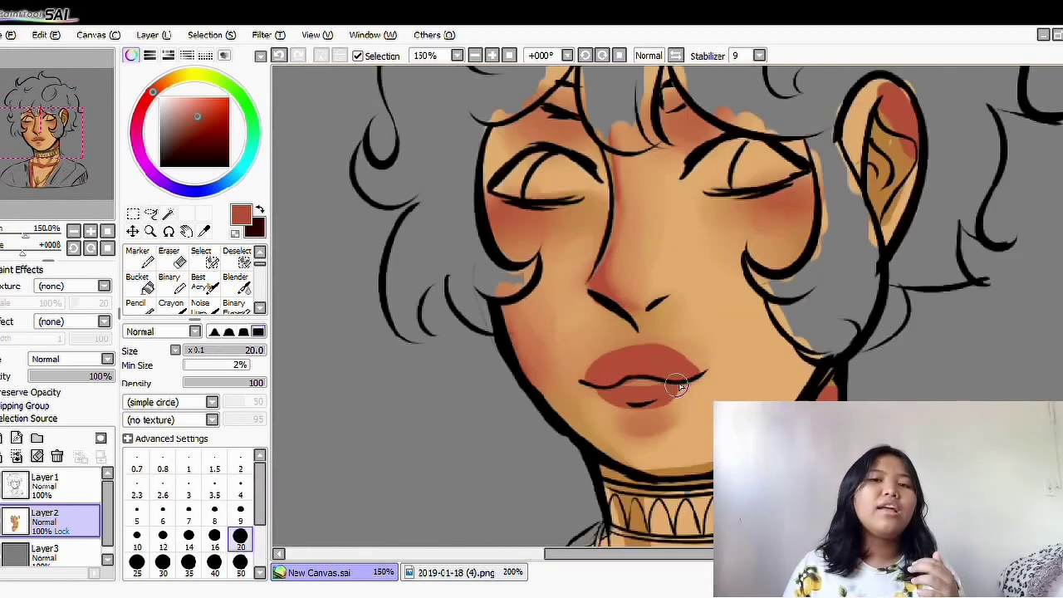
{"action": "scroll", "coordinate": [615, 302], "scroll_direction": "up", "scroll_amount": 3}
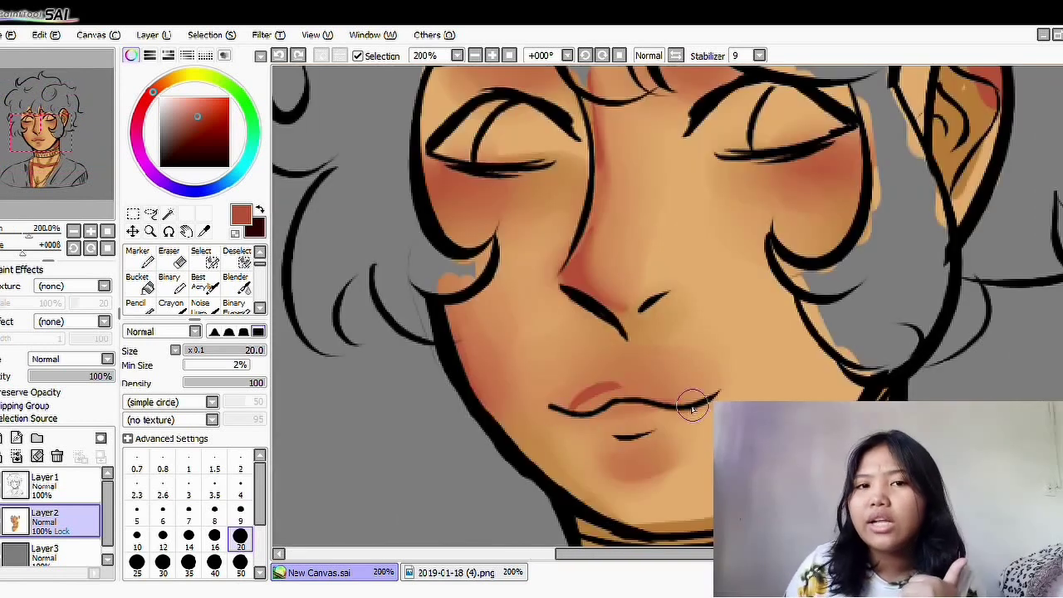
{"action": "key", "text": "h"}
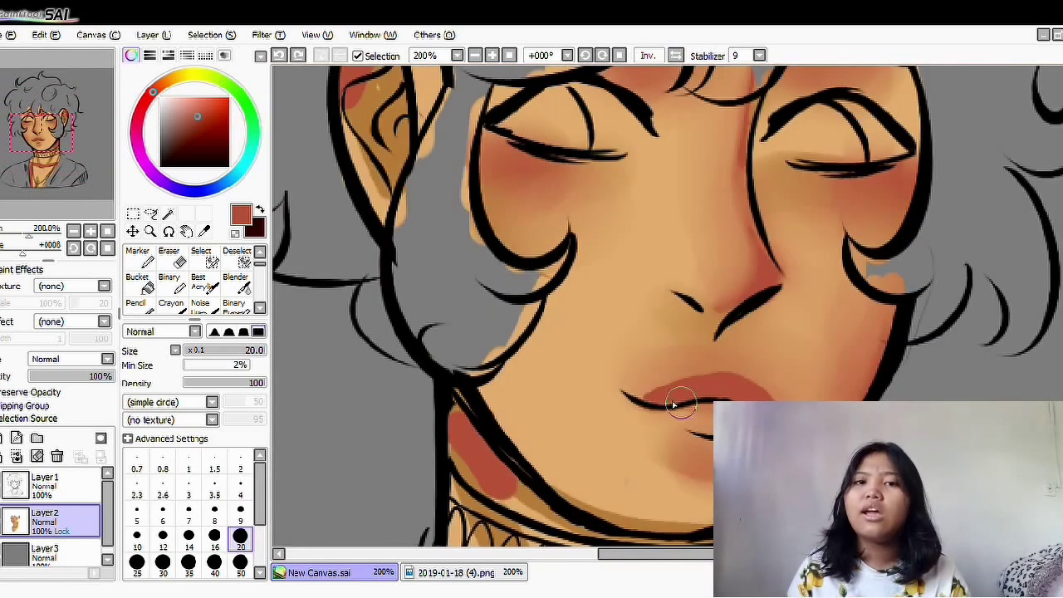
{"action": "scroll", "coordinate": [664, 401], "scroll_direction": "down", "scroll_amount": 2}
{"action": "left_click", "coordinate": [648, 55]}
Step: Blend the reddish shading on the ear, neck and chest with the size 50 blending brush
{"action": "key", "text": "b"}
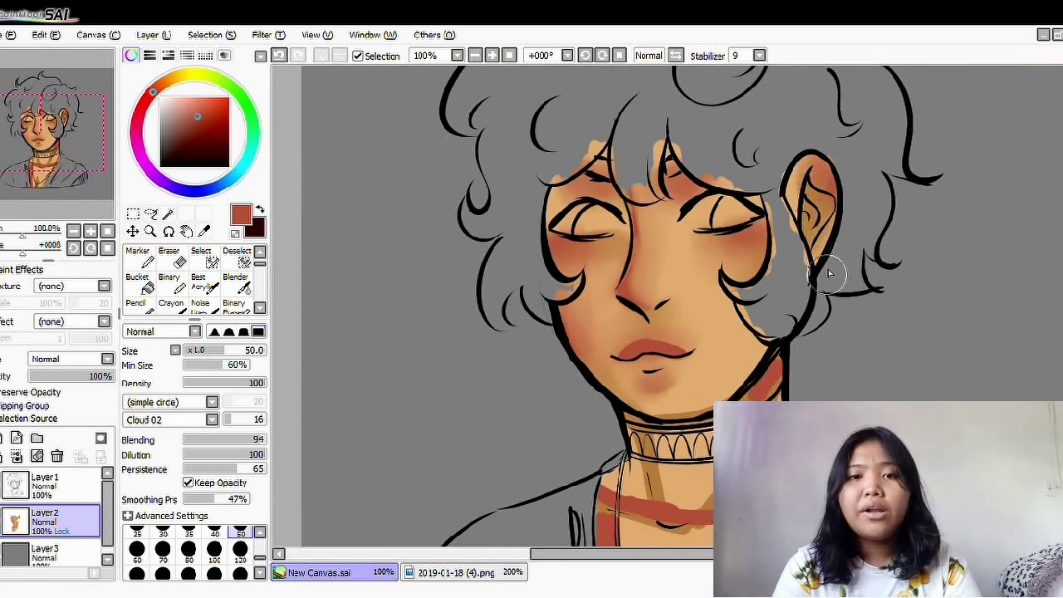
{"action": "scroll", "coordinate": [814, 212], "scroll_direction": "down", "scroll_amount": 1}
{"action": "scroll", "coordinate": [652, 498], "scroll_direction": "down", "scroll_amount": 1}
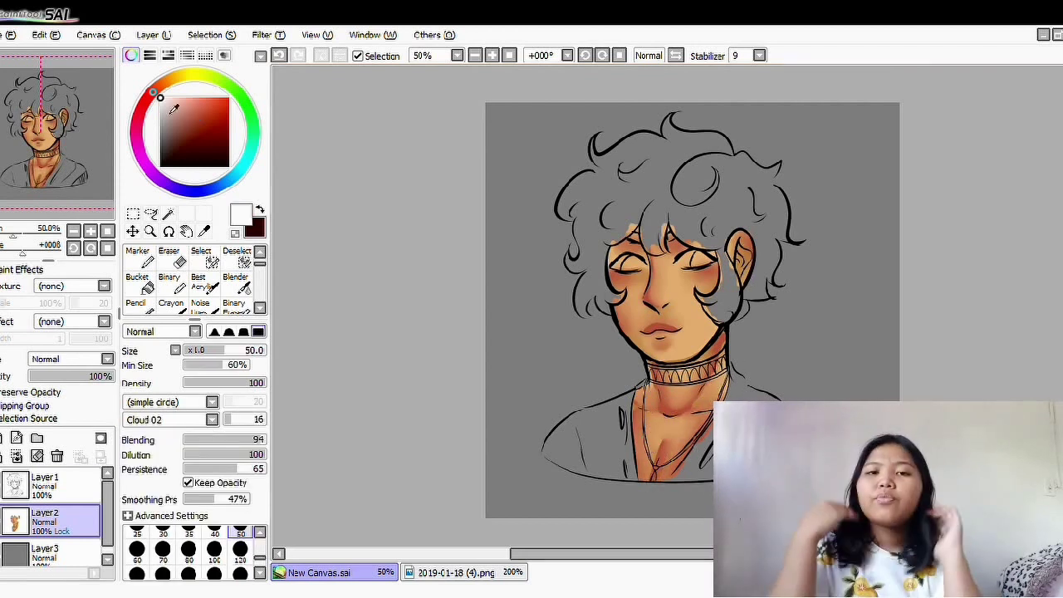
Step: Paint pale pink highlights on the upper lip, nose bridge, nose tip and cheeks on a new layer above Layer2
{"action": "left_click", "coordinate": [174, 108]}
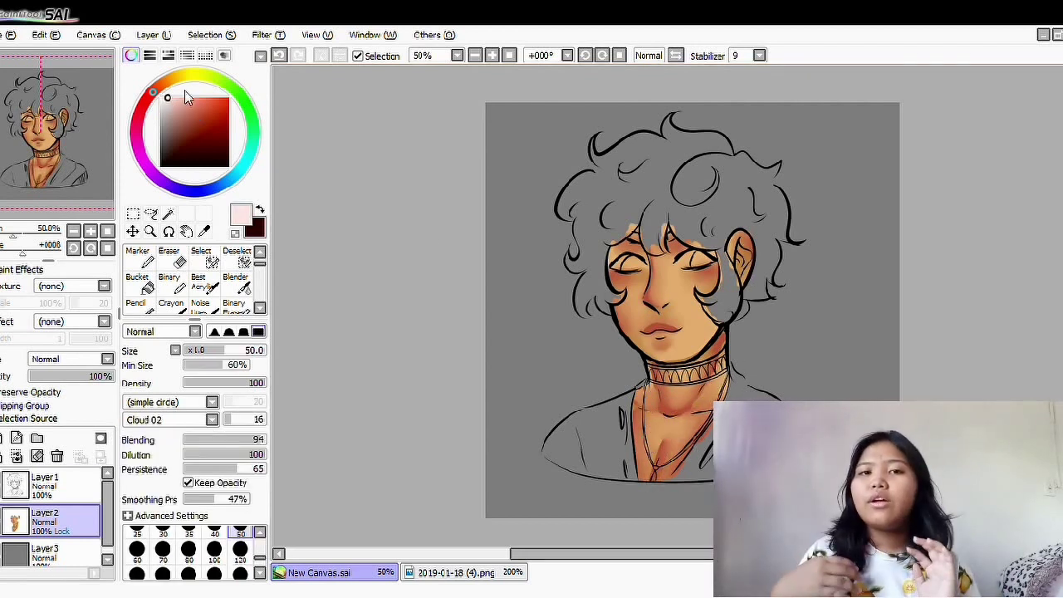
{"action": "left_click", "coordinate": [137, 306]}
{"action": "scroll", "coordinate": [665, 308], "scroll_direction": "up", "scroll_amount": 2}
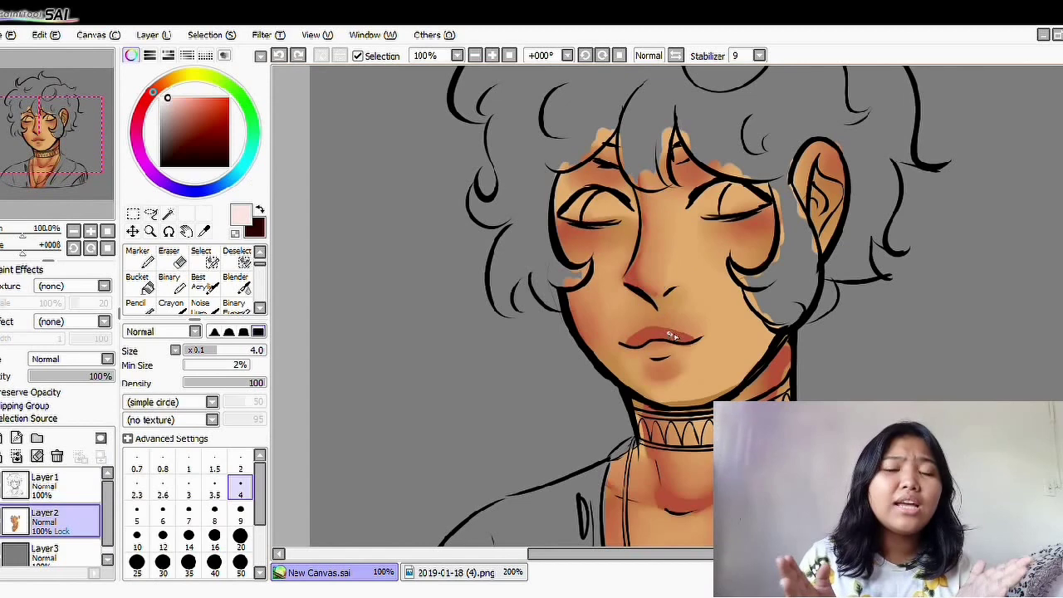
{"action": "scroll", "coordinate": [671, 335], "scroll_direction": "up", "scroll_amount": 2}
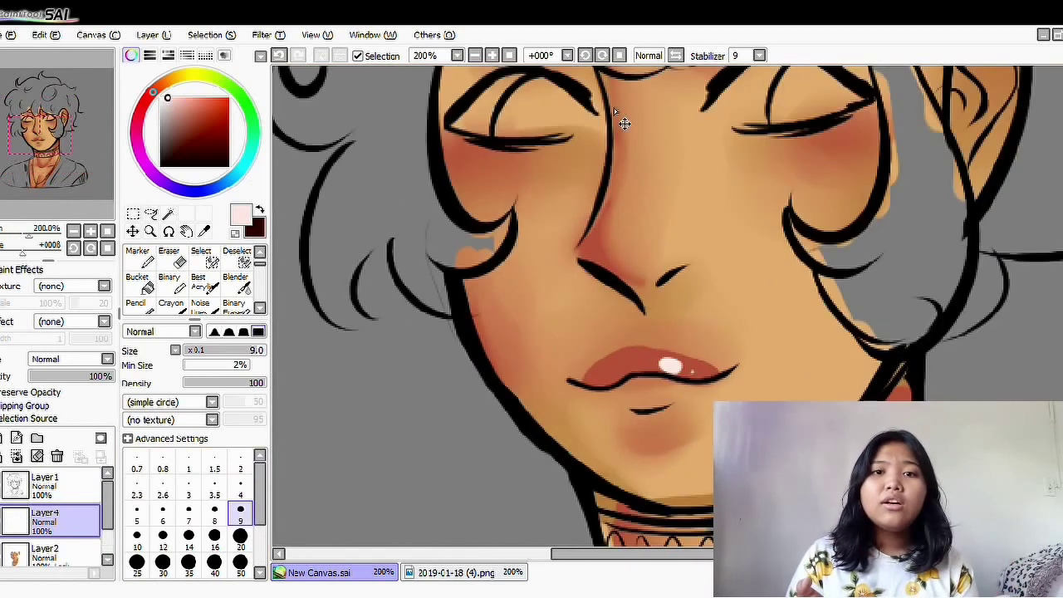
{"action": "left_click_drag", "start_coordinate": [617, 100], "coordinate": [605, 212]}
{"action": "left_click", "coordinate": [595, 239]}
{"action": "scroll", "coordinate": [615, 224], "scroll_direction": "down", "scroll_amount": 2}
{"action": "scroll", "coordinate": [797, 186], "scroll_direction": "up", "scroll_amount": 1}
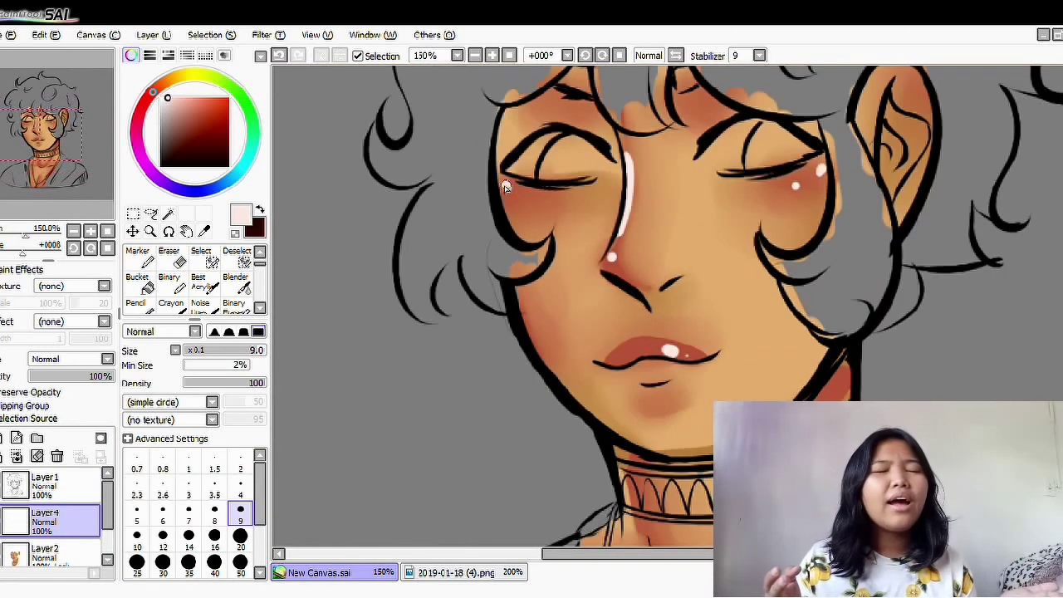
Step: Set the highlight layer's blending mode to Overlay
{"action": "scroll", "coordinate": [506, 193], "scroll_direction": "down", "scroll_amount": 2}
{"action": "left_click", "coordinate": [70, 359]}
{"action": "left_click", "coordinate": [76, 404]}
{"action": "scroll", "coordinate": [498, 208], "scroll_direction": "up", "scroll_amount": 2}
{"action": "scroll", "coordinate": [582, 241], "scroll_direction": "down", "scroll_amount": 3}
Step: Fill the whites of both eyes with pale cream yellow on a new layer above the highlights, using a size 9 brush
{"action": "left_click", "coordinate": [16, 438]}
{"action": "scroll", "coordinate": [809, 391], "scroll_direction": "up", "scroll_amount": 2}
{"action": "scroll", "coordinate": [809, 390], "scroll_direction": "up", "scroll_amount": 2}
{"action": "left_click", "coordinate": [185, 75]}
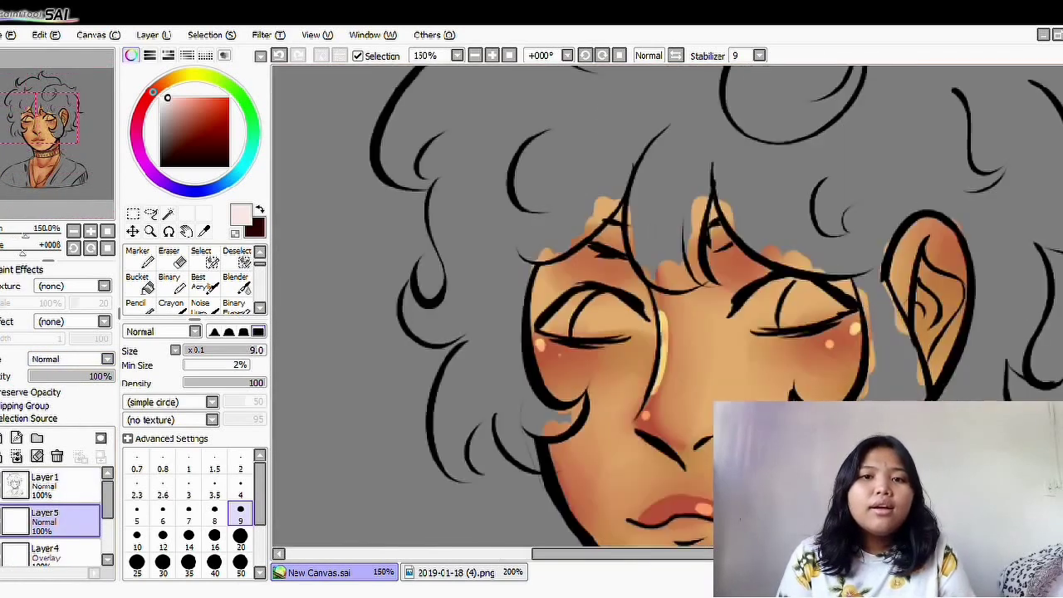
{"action": "left_click", "coordinate": [168, 98]}
{"action": "scroll", "coordinate": [798, 332], "scroll_direction": "up", "scroll_amount": 2}
{"action": "mouse_move", "coordinate": [781, 290]}
{"action": "left_mouse_down"}
{"action": "mouse_move", "coordinate": [762, 318]}
{"action": "mouse_move", "coordinate": [871, 310]}
{"action": "left_mouse_up"}
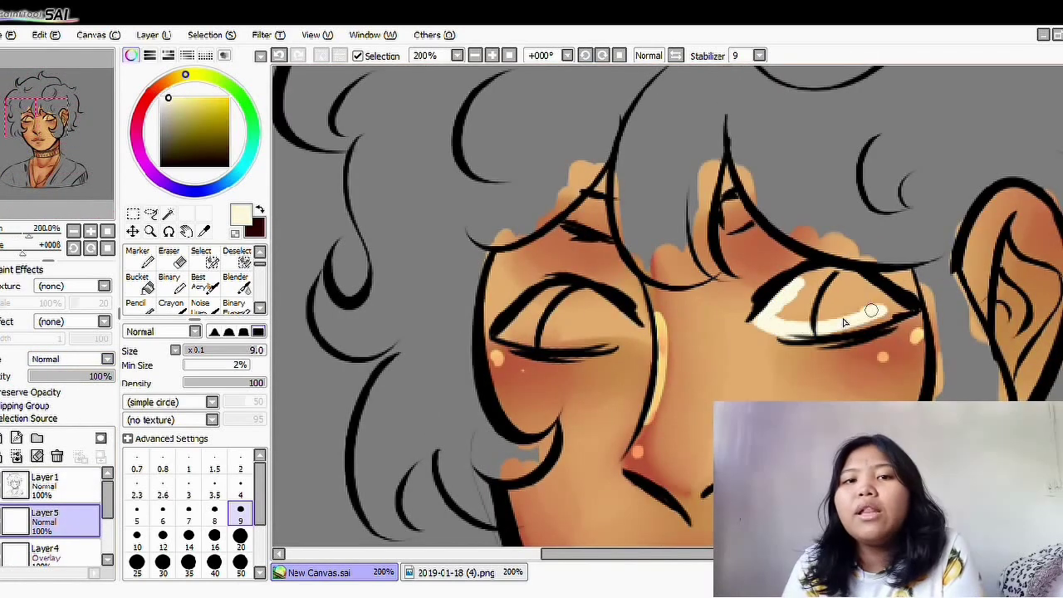
{"action": "mouse_move", "coordinate": [498, 338]}
{"action": "left_mouse_down"}
{"action": "mouse_move", "coordinate": [603, 332]}
{"action": "mouse_move", "coordinate": [582, 307]}
{"action": "mouse_move", "coordinate": [623, 312]}
{"action": "left_mouse_up"}
{"action": "scroll", "coordinate": [519, 287], "scroll_direction": "down", "scroll_amount": 4}
{"action": "scroll", "coordinate": [519, 288], "scroll_direction": "up", "scroll_amount": 4}
Step: Paint both irises solid purple on Layer5 with the size 9 brush
{"action": "left_click", "coordinate": [33, 392]}
{"action": "left_click", "coordinate": [166, 285]}
{"action": "scroll", "coordinate": [581, 294], "scroll_direction": "up", "scroll_amount": 1}
{"action": "mouse_move", "coordinate": [544, 340]}
{"action": "left_mouse_down"}
{"action": "mouse_move", "coordinate": [581, 294]}
{"action": "mouse_move", "coordinate": [597, 328]}
{"action": "left_mouse_up"}
{"action": "mouse_move", "coordinate": [822, 320]}
{"action": "left_mouse_down"}
{"action": "mouse_move", "coordinate": [864, 307]}
{"action": "mouse_move", "coordinate": [850, 293]}
{"action": "left_mouse_up"}
{"action": "left_click", "coordinate": [33, 392]}
{"action": "scroll", "coordinate": [856, 274], "scroll_direction": "down", "scroll_amount": 3}
{"action": "scroll", "coordinate": [856, 274], "scroll_direction": "up", "scroll_amount": 4}
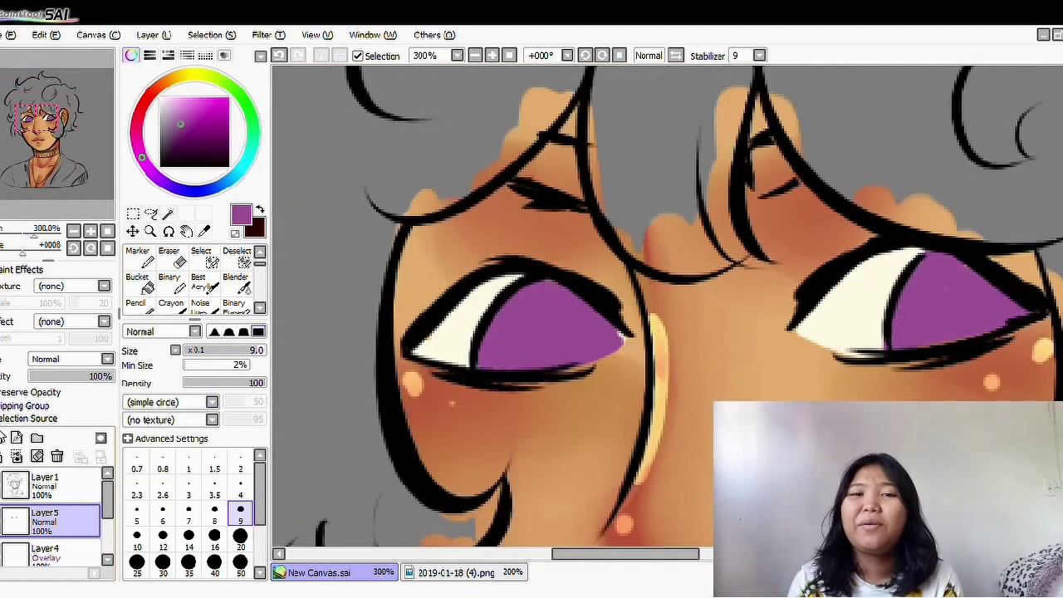
Step: Undo the last stroke and paint a dark purple area on the outer part of each iris with a size 20 brush
{"action": "key", "text": "ctrl+z"}
{"action": "mouse_move", "coordinate": [564, 291]}
{"action": "left_mouse_down"}
{"action": "mouse_move", "coordinate": [540, 362]}
{"action": "mouse_move", "coordinate": [548, 332]}
{"action": "left_mouse_up"}
{"action": "scroll", "coordinate": [576, 341], "scroll_direction": "up", "scroll_amount": 1}
{"action": "scroll", "coordinate": [577, 349], "scroll_direction": "down", "scroll_amount": 2}
{"action": "scroll", "coordinate": [885, 296], "scroll_direction": "up", "scroll_amount": 1}
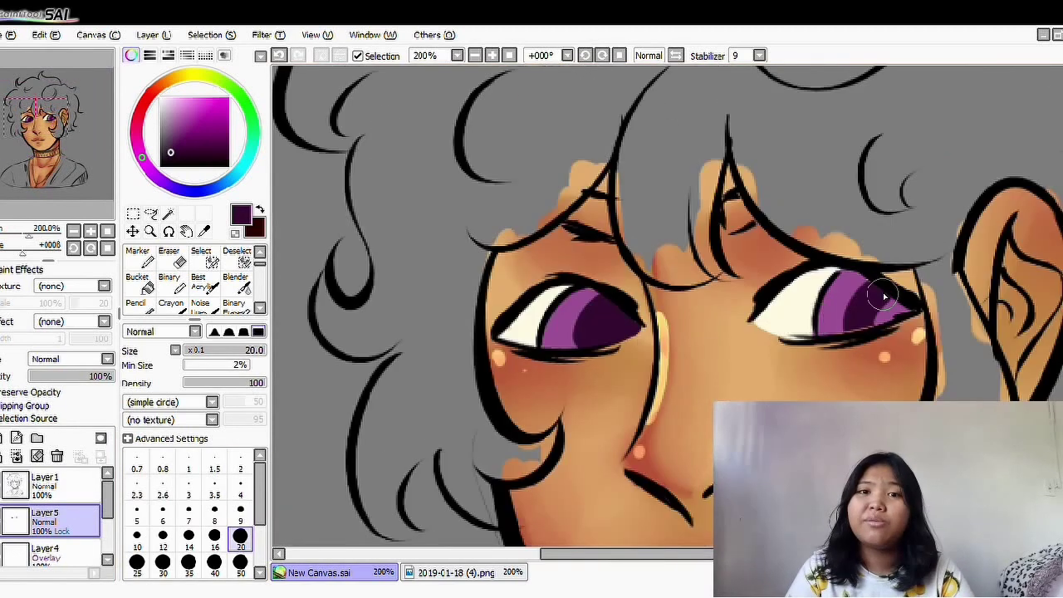
{"action": "scroll", "coordinate": [889, 325], "scroll_direction": "down", "scroll_amount": 2}
{"action": "scroll", "coordinate": [888, 325], "scroll_direction": "up", "scroll_amount": 3}
Step: Blend the dark purple into both irises with the size 30 blending brush, touching up the dark area in the eye nearer the ear
{"action": "key", "text": "b"}
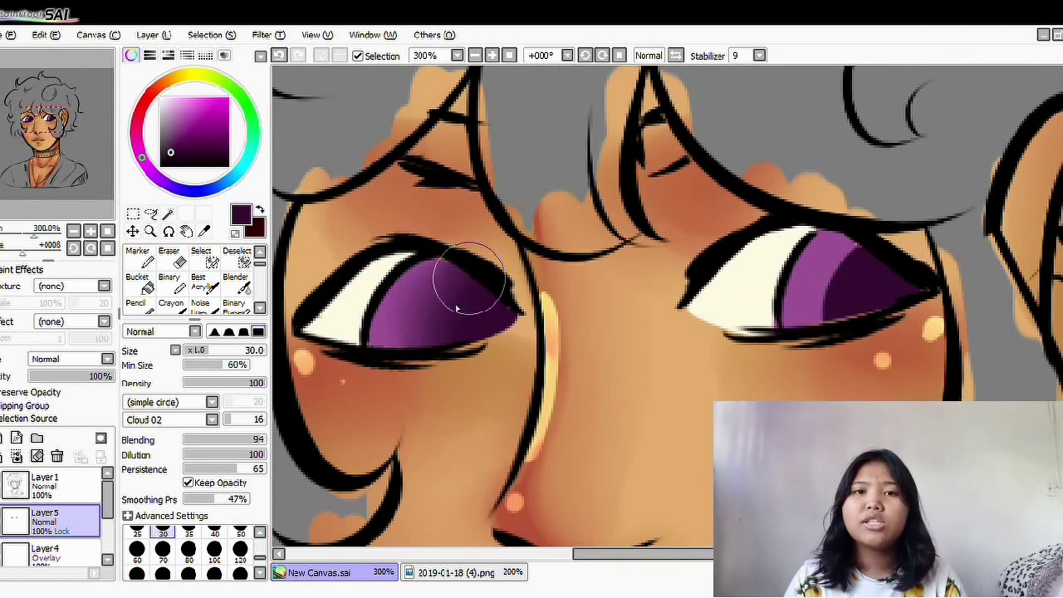
{"action": "key", "text": "n"}
{"action": "left_click", "coordinate": [859, 267]}
{"action": "scroll", "coordinate": [743, 351], "scroll_direction": "down", "scroll_amount": 1}
{"action": "scroll", "coordinate": [742, 351], "scroll_direction": "up", "scroll_amount": 1}
{"action": "scroll", "coordinate": [742, 351], "scroll_direction": "down", "scroll_amount": 1}
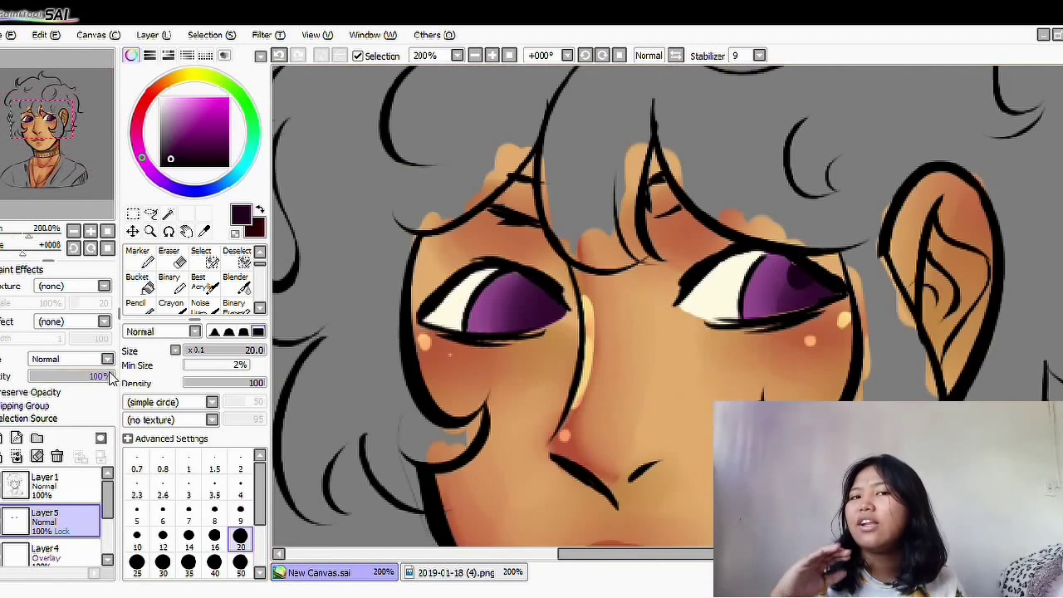
{"action": "key", "text": "b"}
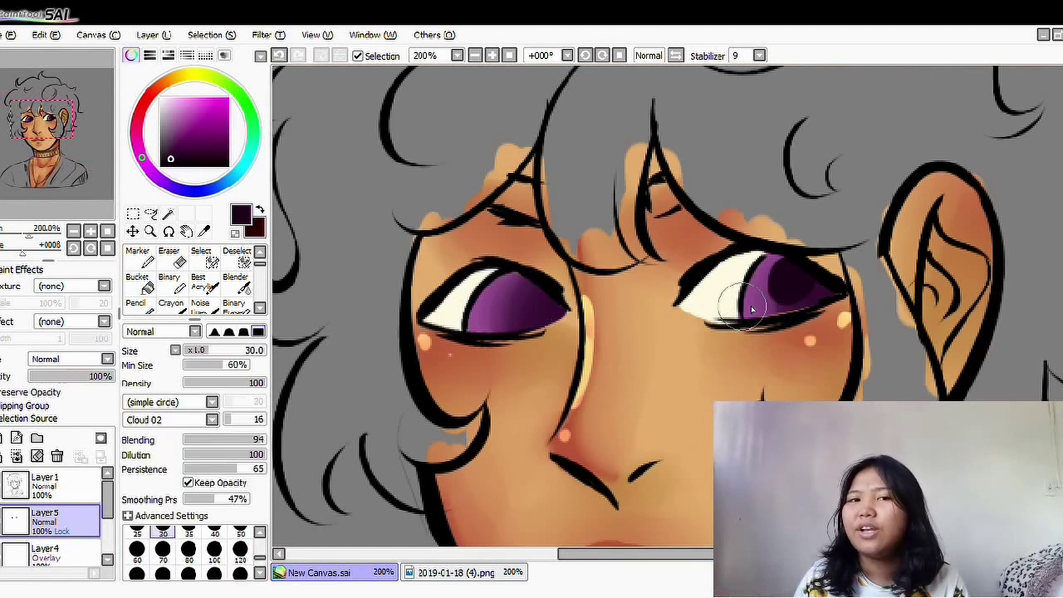
{"action": "left_click_drag", "start_coordinate": [750, 306], "coordinate": [793, 318]}
Step: Show the scratch pad and brighten the inner part of both irises with the mid purple, using the size 30 blending brush
{"action": "left_click", "coordinate": [225, 55]}
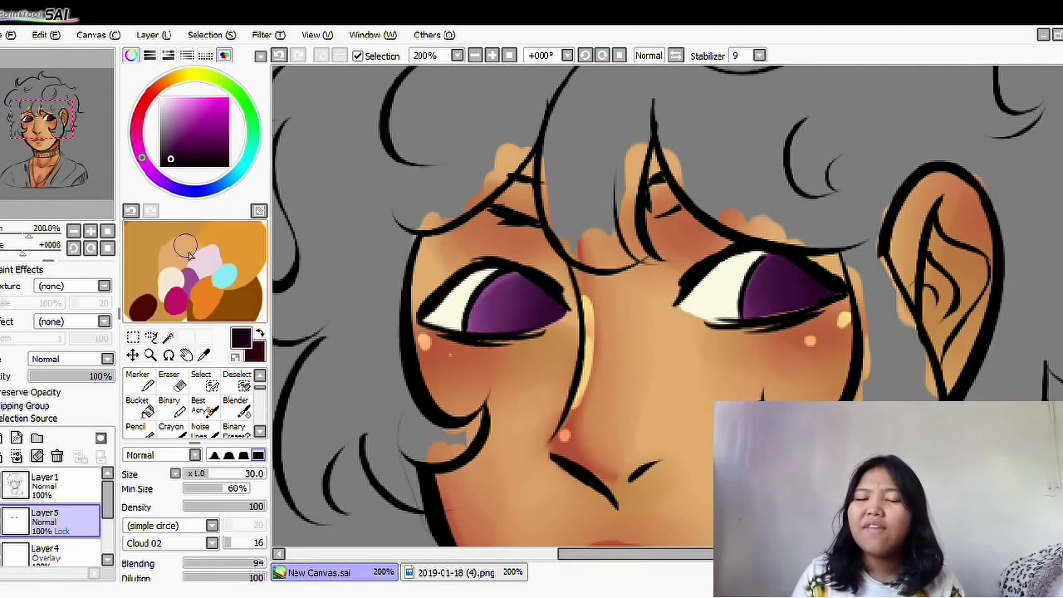
{"action": "left_click_drag", "start_coordinate": [475, 299], "coordinate": [488, 326]}
{"action": "mouse_move", "coordinate": [754, 287]}
{"action": "left_mouse_down"}
{"action": "mouse_move", "coordinate": [772, 268]}
{"action": "mouse_move", "coordinate": [797, 299]}
{"action": "left_mouse_up"}
{"action": "left_click_drag", "start_coordinate": [557, 320], "coordinate": [530, 295]}
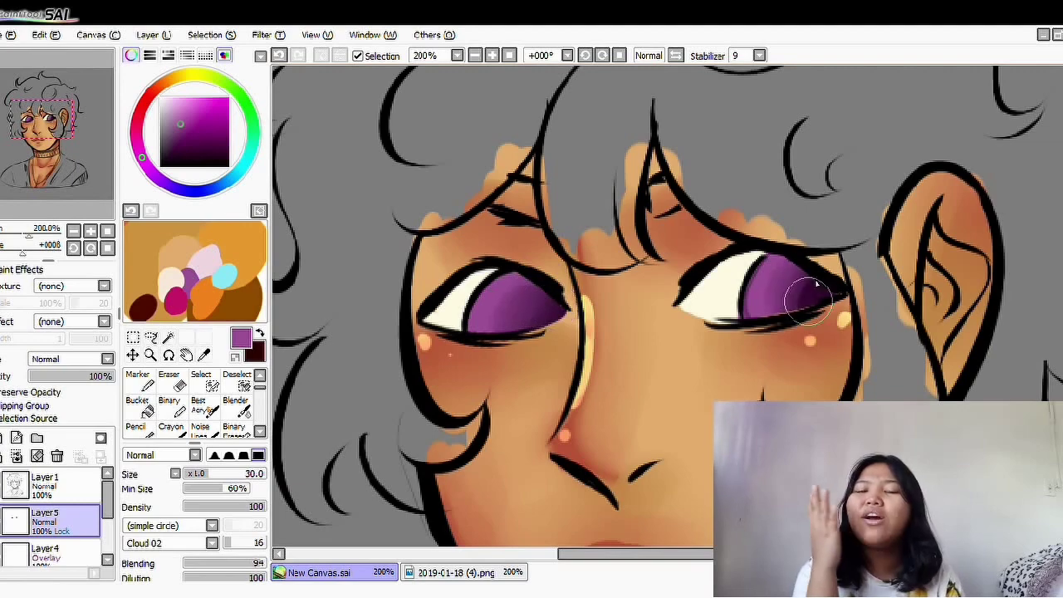
Step: Paint crisp dark purple pupils over the outer part of both irises with the size 20 brush
{"action": "scroll", "coordinate": [457, 406], "scroll_direction": "down", "scroll_amount": 5}
{"action": "scroll", "coordinate": [482, 403], "scroll_direction": "up", "scroll_amount": 6}
{"action": "left_click", "coordinate": [439, 302], "text": "alt"}
{"action": "key", "text": "n"}
{"action": "left_click_drag", "start_coordinate": [440, 302], "coordinate": [515, 319]}
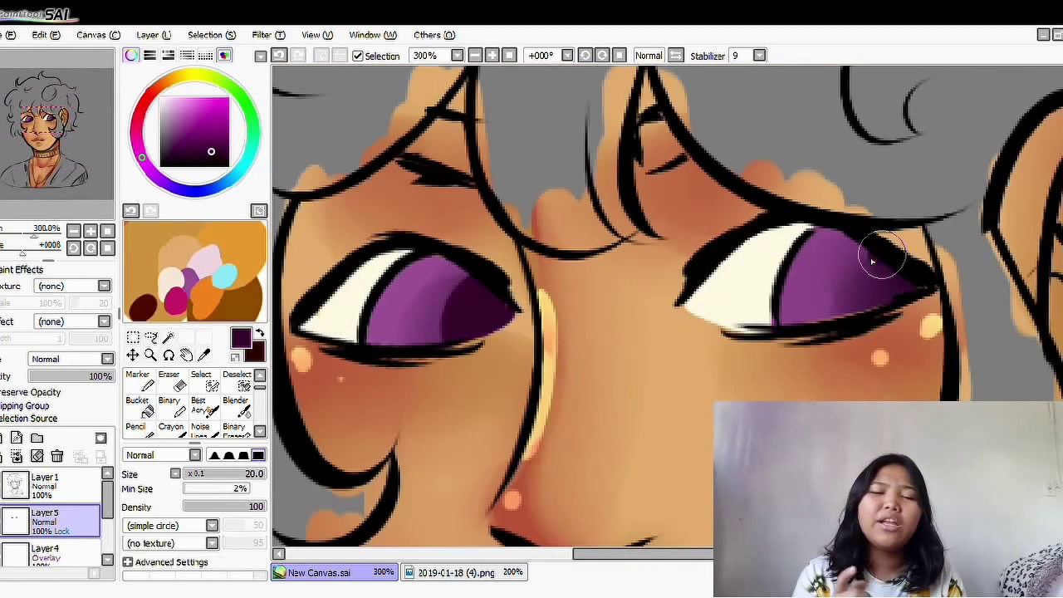
{"action": "left_click_drag", "start_coordinate": [872, 261], "coordinate": [913, 286]}
{"action": "scroll", "coordinate": [866, 308], "scroll_direction": "down", "scroll_amount": 4}
{"action": "scroll", "coordinate": [408, 304], "scroll_direction": "up", "scroll_amount": 5}
{"action": "scroll", "coordinate": [429, 294], "scroll_direction": "down", "scroll_amount": 1}
{"action": "mouse_move", "coordinate": [428, 278]}
{"action": "left_mouse_down"}
{"action": "mouse_move", "coordinate": [443, 318]}
{"action": "mouse_move", "coordinate": [495, 329]}
{"action": "left_mouse_up"}
{"action": "left_click_drag", "start_coordinate": [826, 249], "coordinate": [905, 311]}
Step: Paint a light pink round spot and small heart in each iris on a new layer set to Luminosity at 72% opacity
{"action": "scroll", "coordinate": [909, 287], "scroll_direction": "down", "scroll_amount": 4}
{"action": "scroll", "coordinate": [908, 288], "scroll_direction": "up", "scroll_amount": 4}
{"action": "left_click", "coordinate": [188, 257], "text": "alt"}
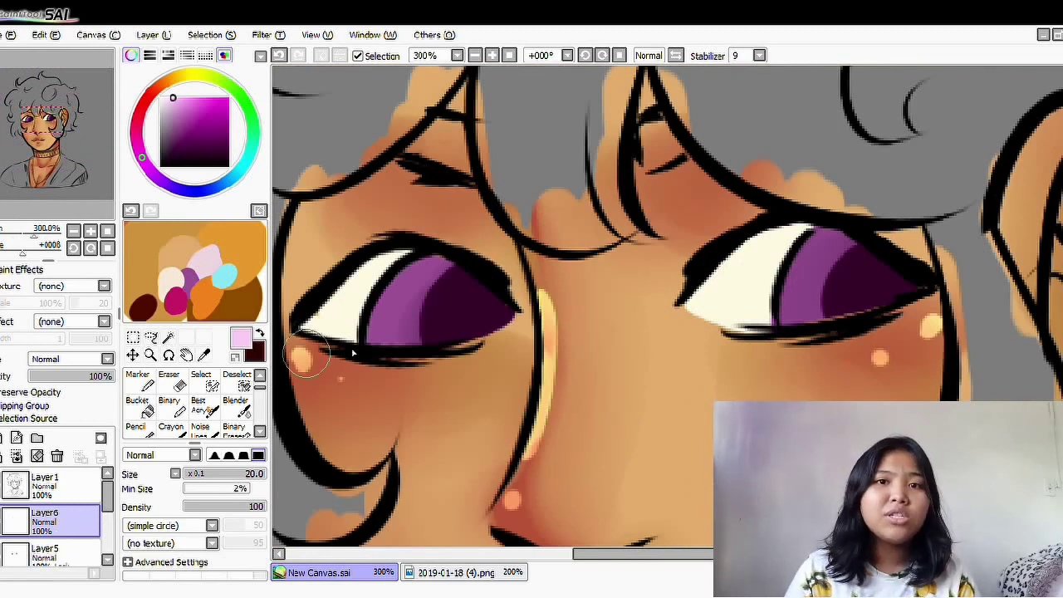
{"action": "left_click_drag", "start_coordinate": [814, 293], "coordinate": [827, 291]}
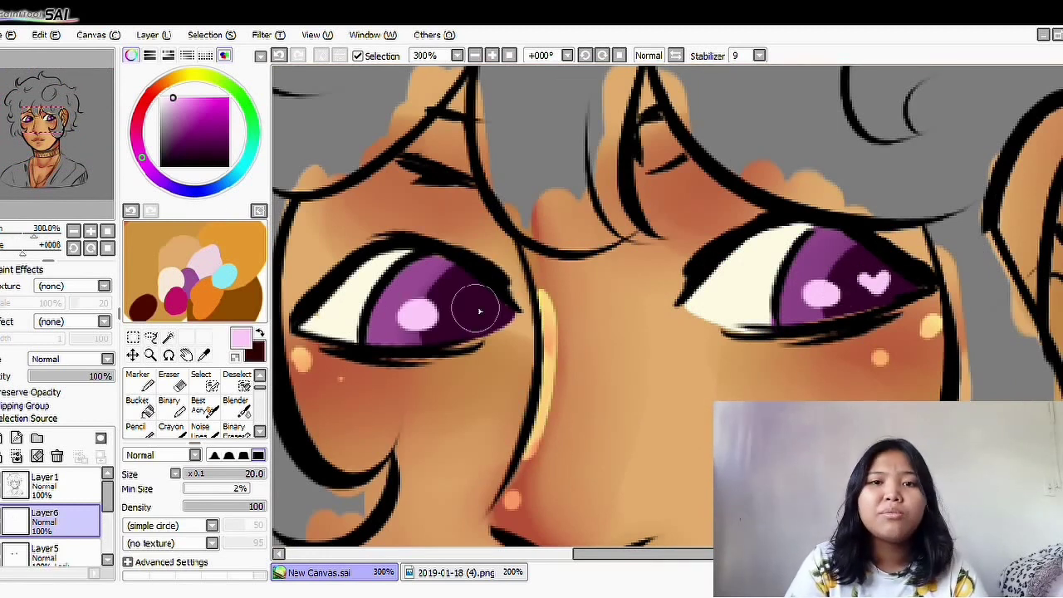
{"action": "left_click_drag", "start_coordinate": [479, 311], "coordinate": [470, 309]}
{"action": "scroll", "coordinate": [71, 359], "scroll_direction": "down", "scroll_amount": 3}
{"action": "scroll", "coordinate": [67, 365], "scroll_direction": "down", "scroll_amount": 1}
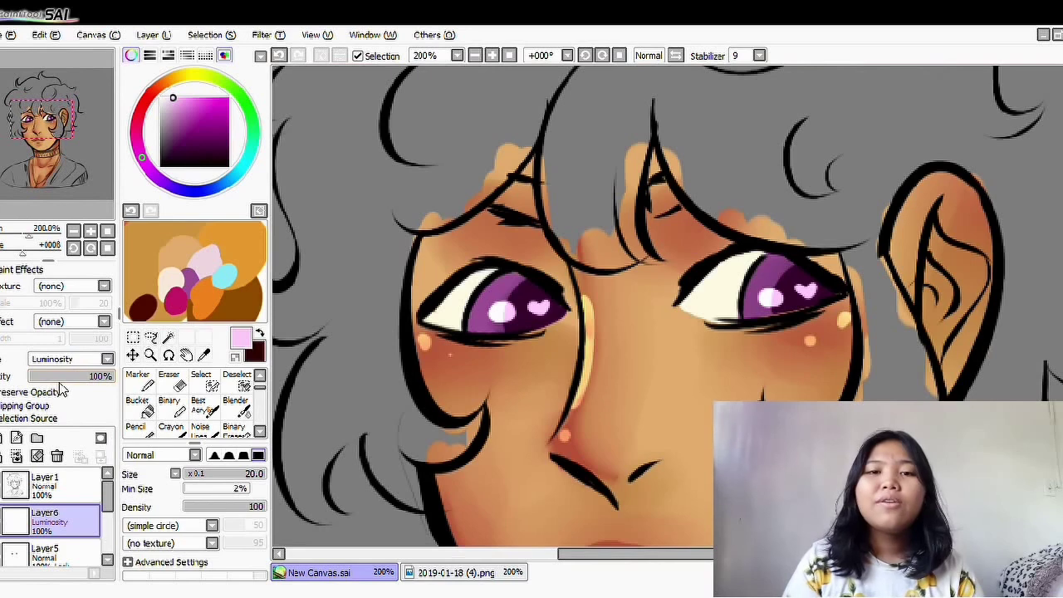
{"action": "key", "text": "ctrl+minus"}
Step: Add a new layer and paint the fringe locks over the forehead pale pink with the size 20 brush
{"action": "left_click", "coordinate": [17, 438]}
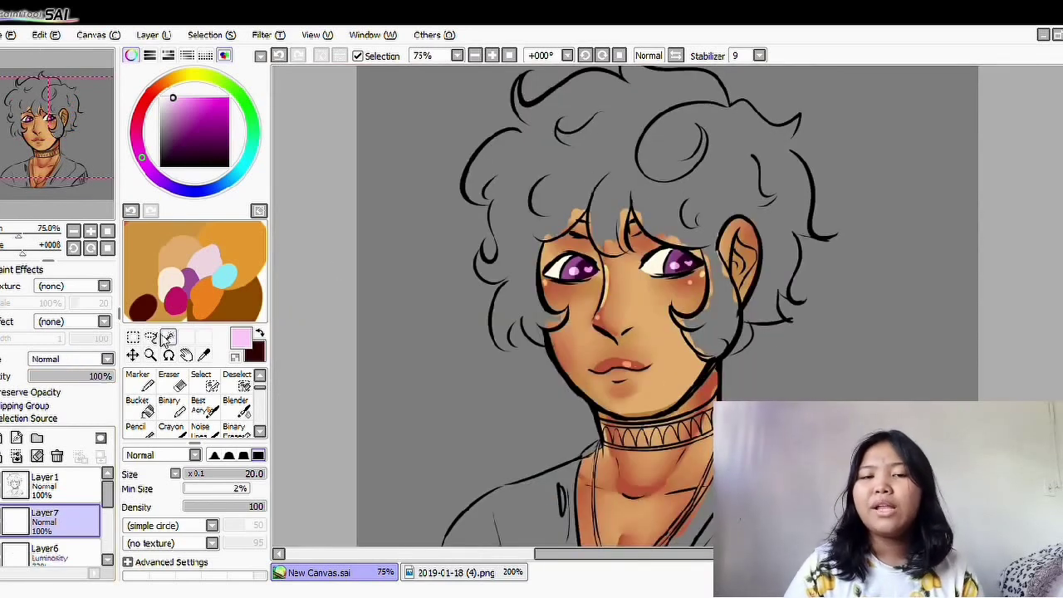
{"action": "scroll", "coordinate": [689, 225], "scroll_direction": "up", "scroll_amount": 3}
{"action": "mouse_move", "coordinate": [539, 217]}
{"action": "left_mouse_down"}
{"action": "mouse_move", "coordinate": [487, 234]}
{"action": "mouse_move", "coordinate": [454, 168]}
{"action": "mouse_move", "coordinate": [471, 270]}
{"action": "mouse_move", "coordinate": [419, 226]}
{"action": "mouse_move", "coordinate": [474, 297]}
{"action": "left_mouse_up"}
{"action": "key", "text": "ctrl+minus"}
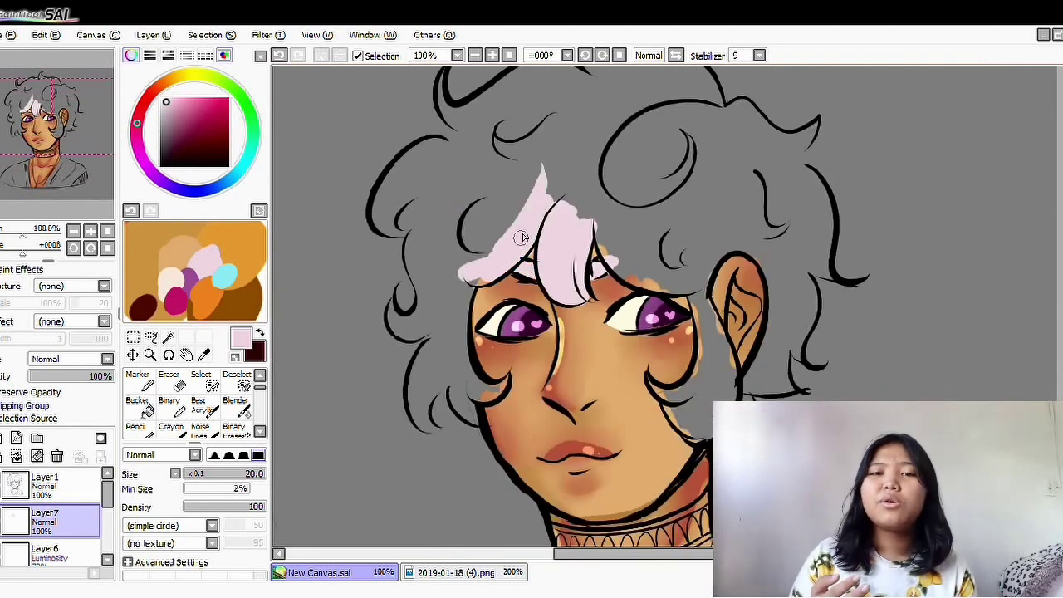
Step: Fill the curls beside the cheek farther from the ear and the hair above them with pale pink, tidying the edges
{"action": "left_click_drag", "start_coordinate": [490, 381], "coordinate": [455, 415]}
{"action": "left_click_drag", "start_coordinate": [445, 324], "coordinate": [428, 410]}
{"action": "left_click_drag", "start_coordinate": [427, 299], "coordinate": [391, 337]}
{"action": "left_click_drag", "start_coordinate": [473, 239], "coordinate": [417, 284]}
{"action": "key", "text": "e"}
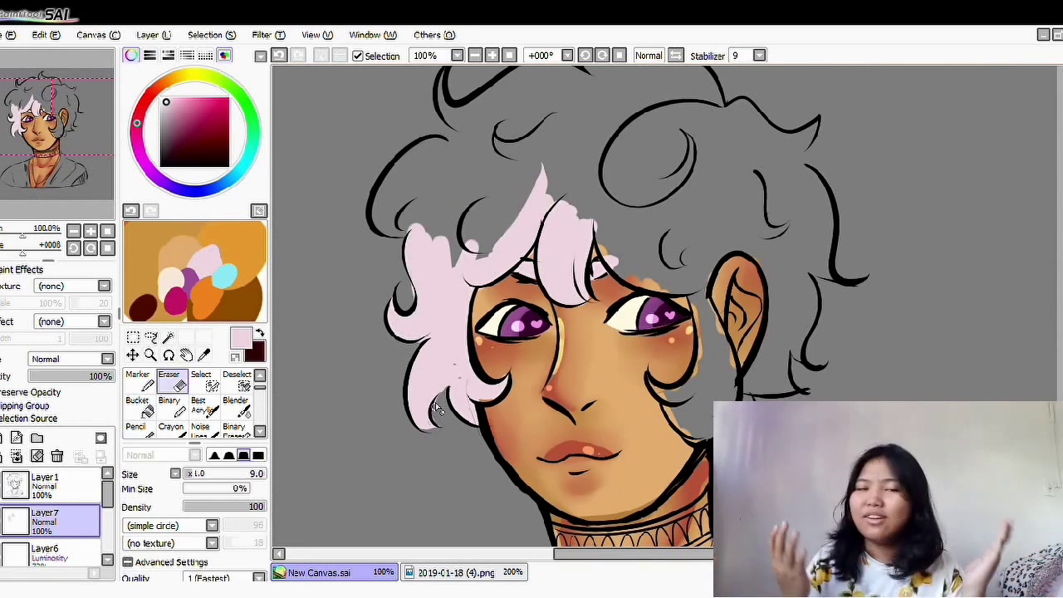
{"action": "key", "text": "b"}
{"action": "mouse_move", "coordinate": [452, 147]}
{"action": "left_mouse_down"}
{"action": "mouse_move", "coordinate": [393, 191]}
{"action": "mouse_move", "coordinate": [457, 199]}
{"action": "mouse_move", "coordinate": [507, 258]}
{"action": "left_mouse_up"}
Step: Select the Overlay layer Layer4 and paint a very pale pink highlight down the centre of the chest above the necklace knot
{"action": "scroll", "coordinate": [564, 294], "scroll_direction": "down", "scroll_amount": 3}
{"action": "scroll", "coordinate": [605, 486], "scroll_direction": "up", "scroll_amount": 5}
{"action": "scroll", "coordinate": [91, 510], "scroll_direction": "down", "scroll_amount": 2}
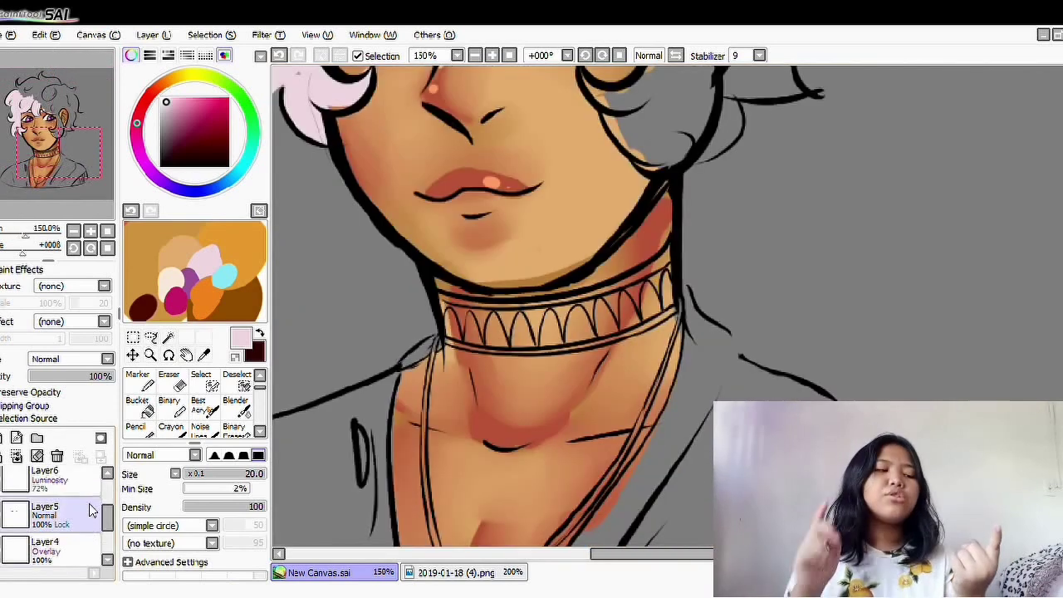
{"action": "scroll", "coordinate": [92, 511], "scroll_direction": "down", "scroll_amount": 1}
{"action": "left_click", "coordinate": [92, 515]}
{"action": "scroll", "coordinate": [542, 465], "scroll_direction": "down", "scroll_amount": 2}
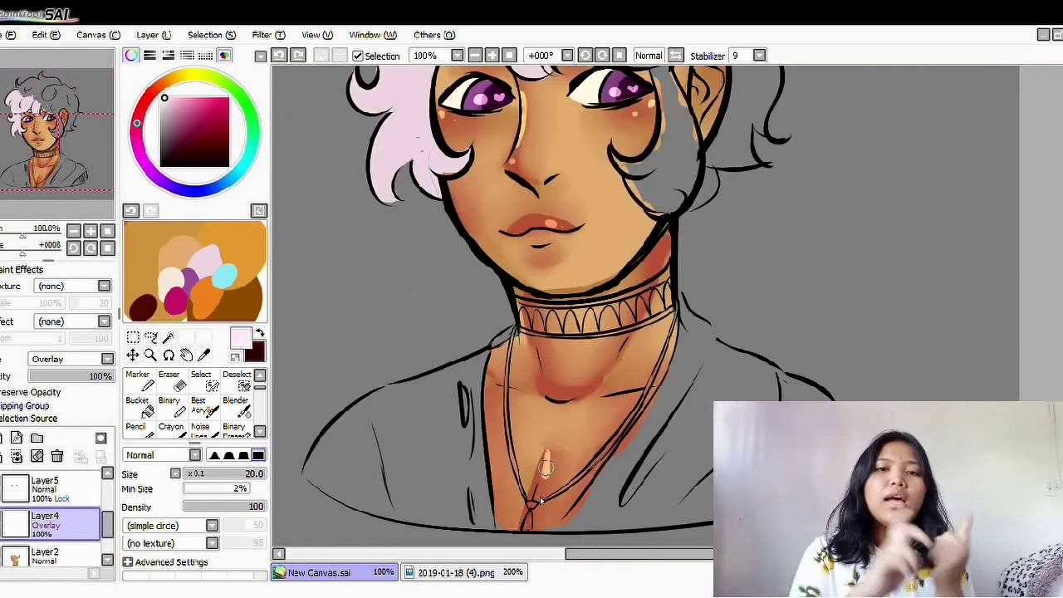
{"action": "left_click_drag", "start_coordinate": [540, 501], "coordinate": [546, 457]}
{"action": "scroll", "coordinate": [547, 456], "scroll_direction": "down", "scroll_amount": 1}
{"action": "left_click_drag", "start_coordinate": [539, 240], "coordinate": [575, 219]}
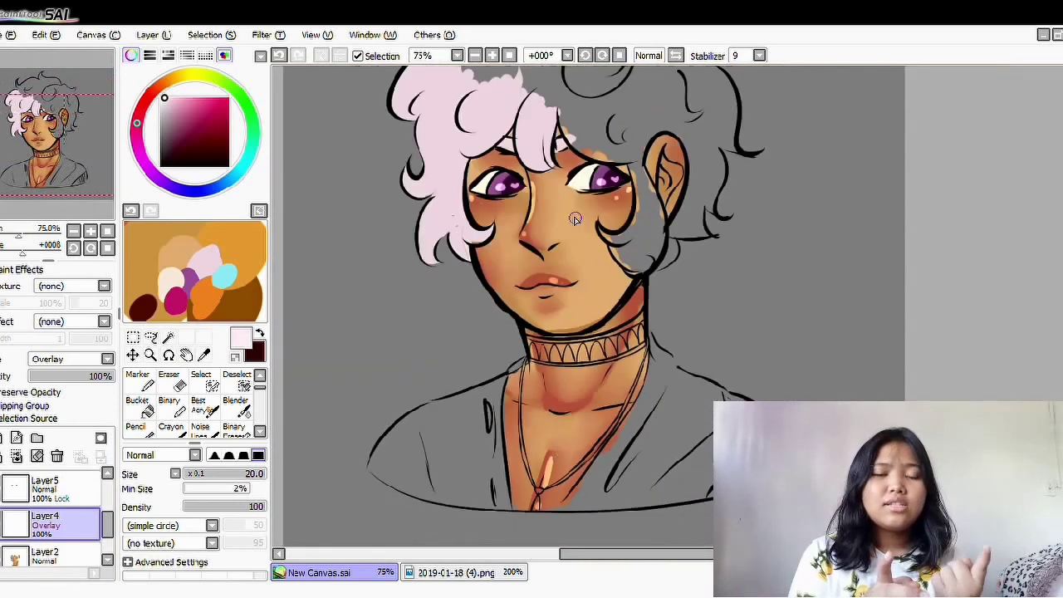
Step: Return to Layer7 and fill the crown and the curls above the forehead with pale pink, undoing the last stray stroke
{"action": "scroll", "coordinate": [576, 219], "scroll_direction": "down", "scroll_amount": 1}
{"action": "scroll", "coordinate": [50, 515], "scroll_direction": "up", "scroll_amount": 3}
{"action": "left_click", "coordinate": [50, 521]}
{"action": "scroll", "coordinate": [523, 133], "scroll_direction": "up", "scroll_amount": 2}
{"action": "mouse_move", "coordinate": [472, 117]}
{"action": "left_mouse_down"}
{"action": "mouse_move", "coordinate": [498, 176]}
{"action": "mouse_move", "coordinate": [475, 181]}
{"action": "mouse_move", "coordinate": [594, 137]}
{"action": "mouse_move", "coordinate": [610, 216]}
{"action": "mouse_move", "coordinate": [673, 320]}
{"action": "mouse_move", "coordinate": [664, 183]}
{"action": "mouse_move", "coordinate": [629, 119]}
{"action": "mouse_move", "coordinate": [671, 159]}
{"action": "left_mouse_up"}
{"action": "key", "text": "e"}
{"action": "key", "text": "b"}
{"action": "scroll", "coordinate": [641, 165], "scroll_direction": "down", "scroll_amount": 1}
{"action": "key", "text": "ctrl+z"}
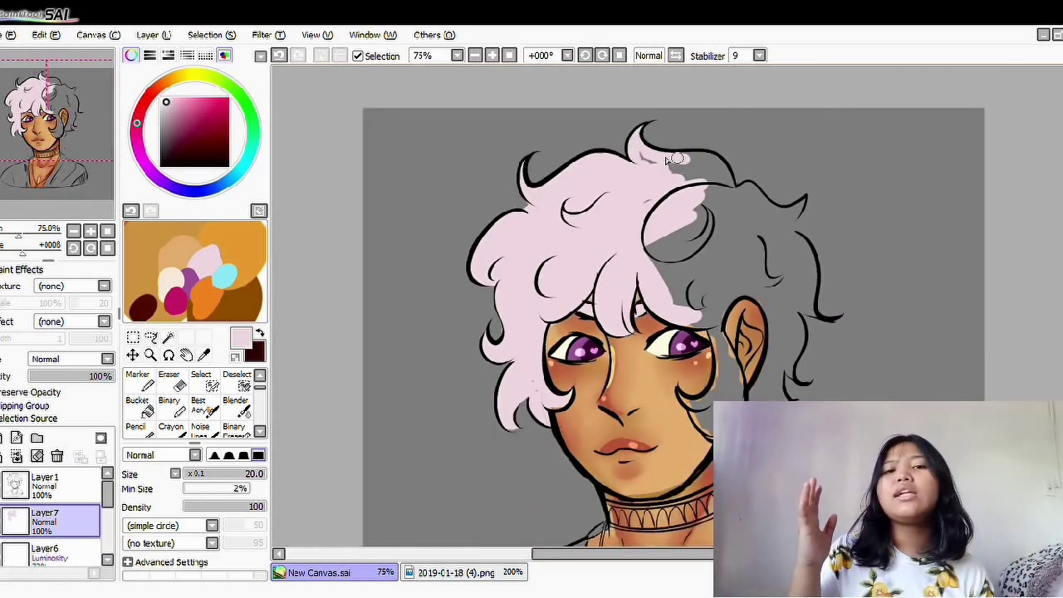
Step: Flip the canvas view horizontally and fill the outer curls from the crown down past the ear with pale pink
{"action": "scroll", "coordinate": [679, 176], "scroll_direction": "up", "scroll_amount": 2}
{"action": "key", "text": "h"}
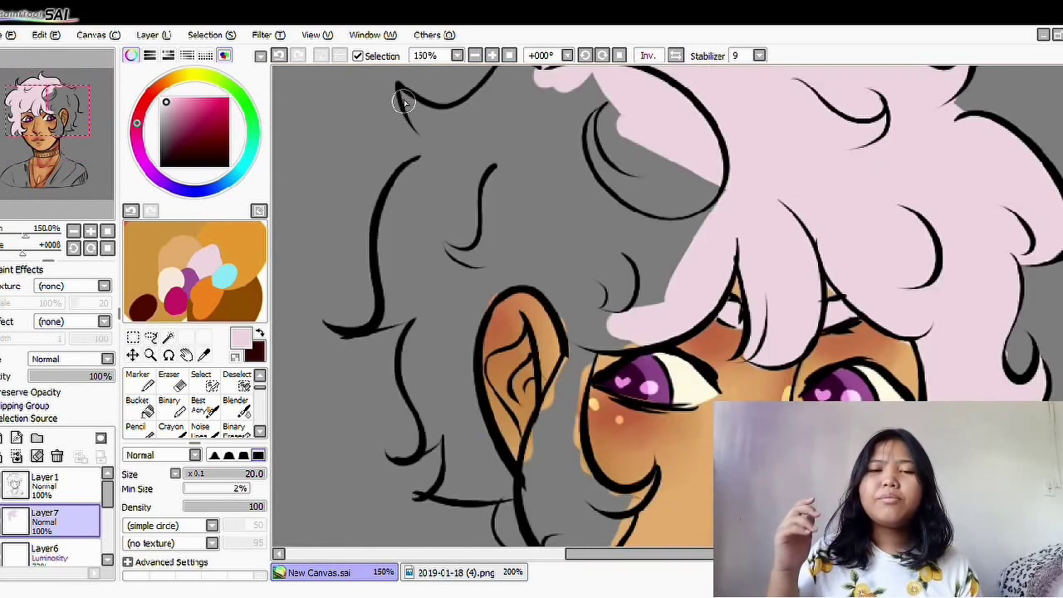
{"action": "left_click_drag", "start_coordinate": [411, 111], "coordinate": [486, 133]}
{"action": "scroll", "coordinate": [579, 156], "scroll_direction": "down", "scroll_amount": 1}
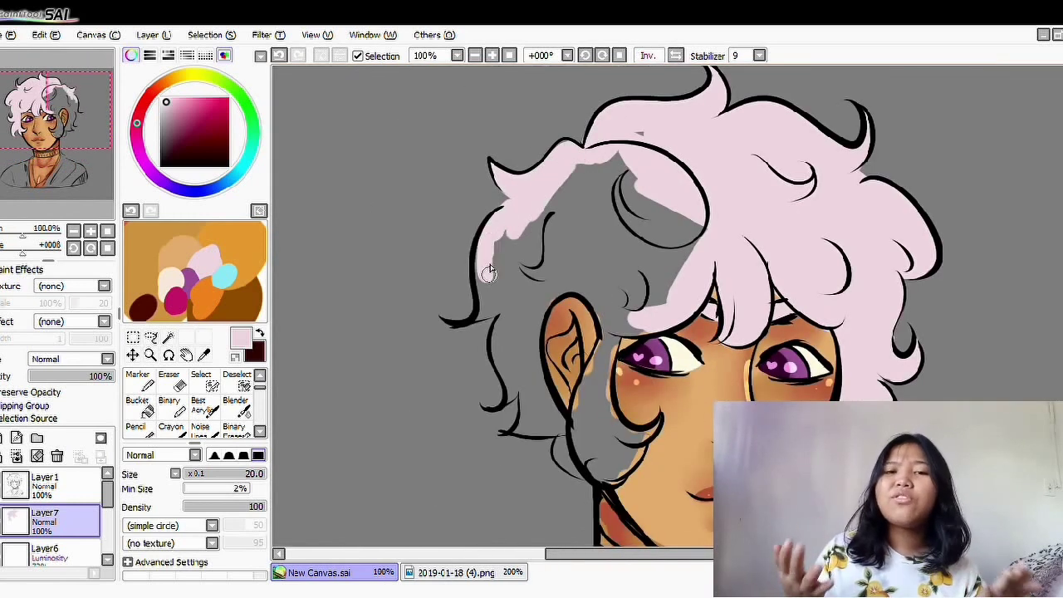
{"action": "mouse_move", "coordinate": [480, 318]}
{"action": "left_mouse_down"}
{"action": "mouse_move", "coordinate": [534, 210]}
{"action": "mouse_move", "coordinate": [527, 287]}
{"action": "left_mouse_up"}
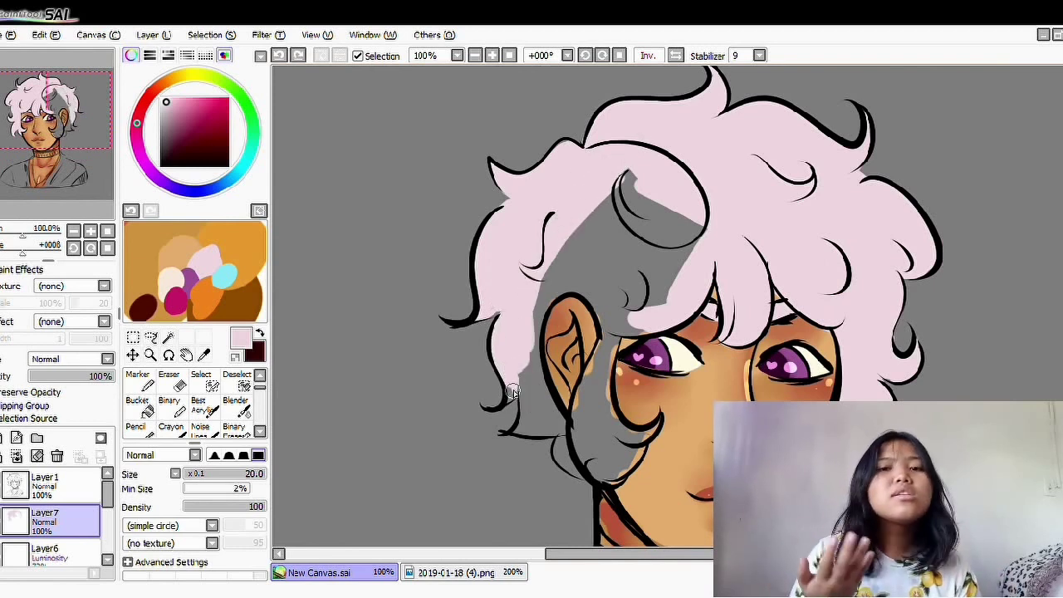
Step: Paint the lower curls behind the ear and the lock in front of it pale pink
{"action": "left_click_drag", "start_coordinate": [528, 404], "coordinate": [522, 426]}
{"action": "mouse_move", "coordinate": [526, 376]}
{"action": "left_mouse_down"}
{"action": "mouse_move", "coordinate": [560, 422]}
{"action": "mouse_move", "coordinate": [524, 415]}
{"action": "mouse_move", "coordinate": [525, 382]}
{"action": "mouse_move", "coordinate": [532, 428]}
{"action": "left_mouse_up"}
{"action": "mouse_move", "coordinate": [569, 465]}
{"action": "left_mouse_down"}
{"action": "mouse_move", "coordinate": [595, 366]}
{"action": "mouse_move", "coordinate": [600, 411]}
{"action": "mouse_move", "coordinate": [587, 457]}
{"action": "mouse_move", "coordinate": [632, 438]}
{"action": "left_mouse_up"}
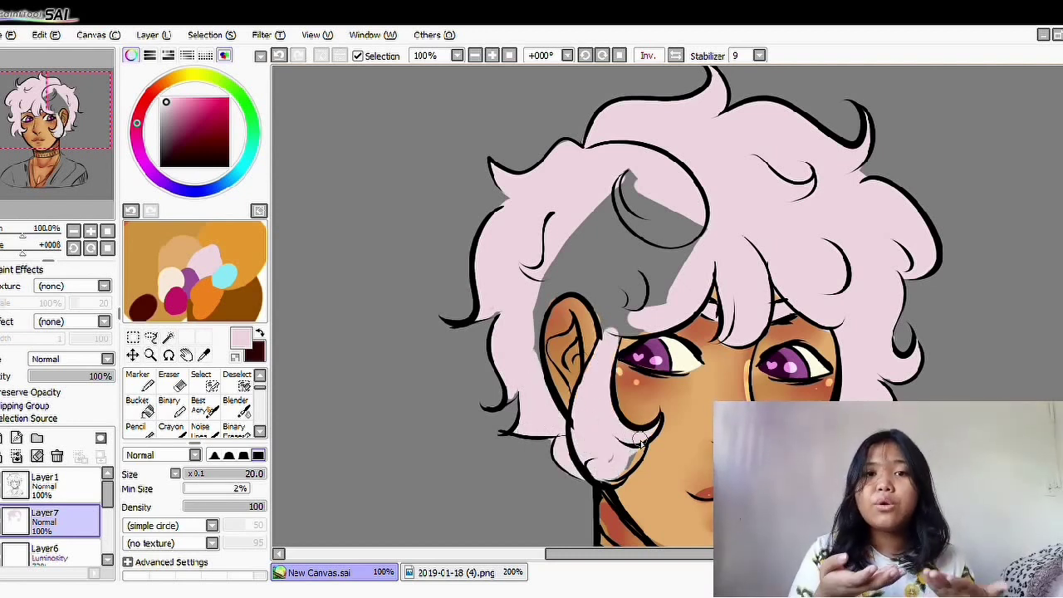
Step: Undo the last stroke, fill the remaining gaps in the hair using brush sizes up to 35, and restore the unflipped view
{"action": "key", "text": "ctrl+z"}
{"action": "scroll", "coordinate": [531, 359], "scroll_direction": "up", "scroll_amount": 2}
{"action": "mouse_move", "coordinate": [474, 285]}
{"action": "left_mouse_down"}
{"action": "mouse_move", "coordinate": [536, 196]}
{"action": "mouse_move", "coordinate": [572, 191]}
{"action": "mouse_move", "coordinate": [538, 269]}
{"action": "mouse_move", "coordinate": [600, 331]}
{"action": "mouse_move", "coordinate": [730, 196]}
{"action": "mouse_move", "coordinate": [591, 290]}
{"action": "mouse_move", "coordinate": [605, 232]}
{"action": "left_mouse_up"}
{"action": "key", "text": "]"}
{"action": "key", "text": "]"}
{"action": "key", "text": "]"}
{"action": "scroll", "coordinate": [605, 233], "scroll_direction": "down", "scroll_amount": 5}
{"action": "left_click", "coordinate": [648, 55]}
Step: Soften the shading around the collarbones on the skin layer Layer2 with the size 30 blending brush
{"action": "scroll", "coordinate": [655, 239], "scroll_direction": "up", "scroll_amount": 3}
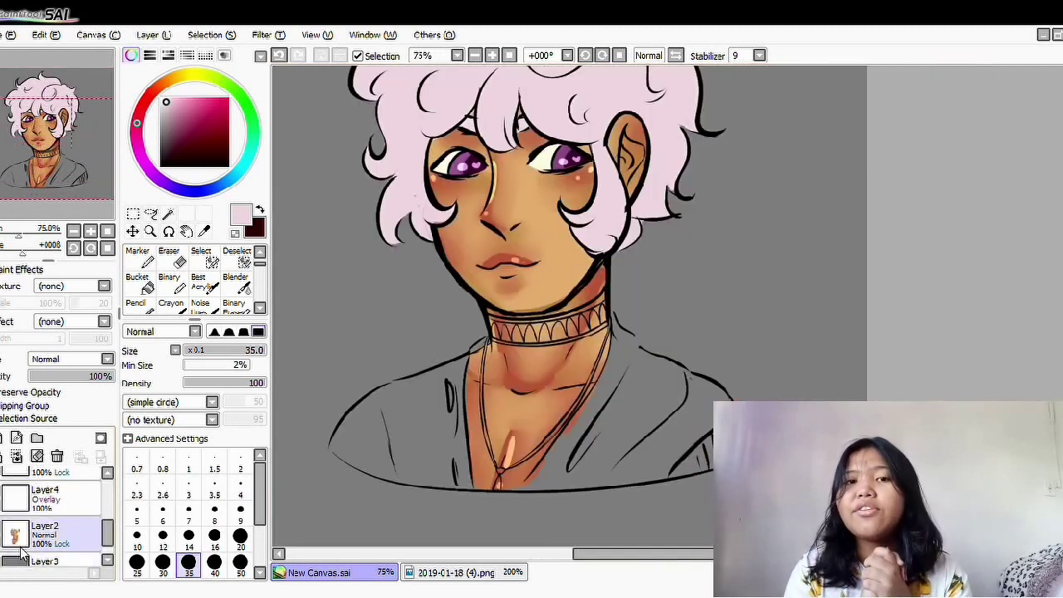
{"action": "scroll", "coordinate": [442, 447], "scroll_direction": "up", "scroll_amount": 1}
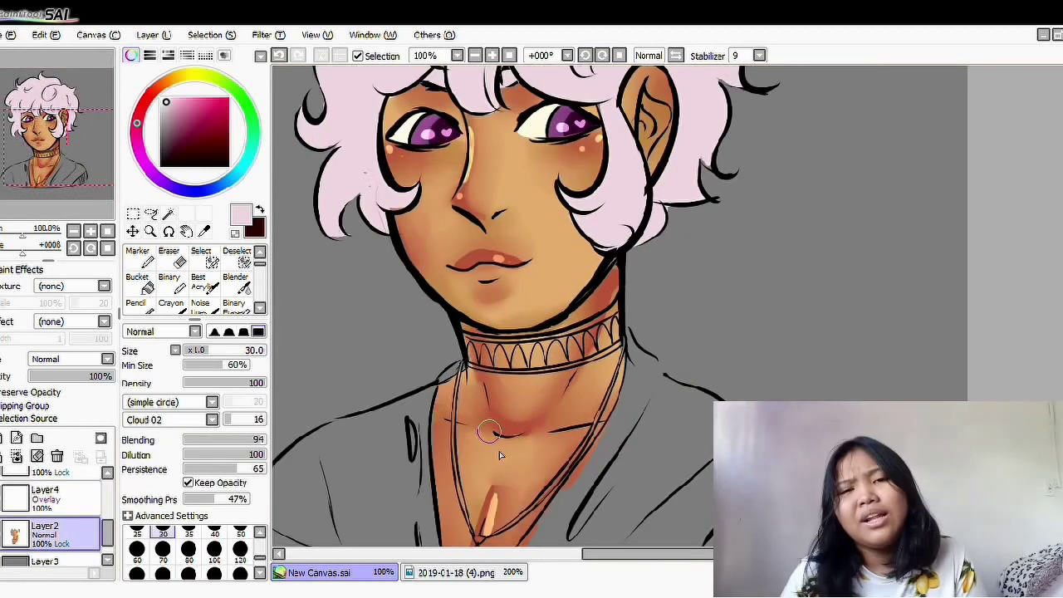
{"action": "scroll", "coordinate": [463, 328], "scroll_direction": "down", "scroll_amount": 2}
{"action": "scroll", "coordinate": [50, 507], "scroll_direction": "up", "scroll_amount": 3}
Step: Preserve the opacity of Layer7 and shade around the large curl and two smaller curls in dusky pink at brush size 35
{"action": "left_click", "coordinate": [36, 510]}
{"action": "left_click", "coordinate": [42, 392]}
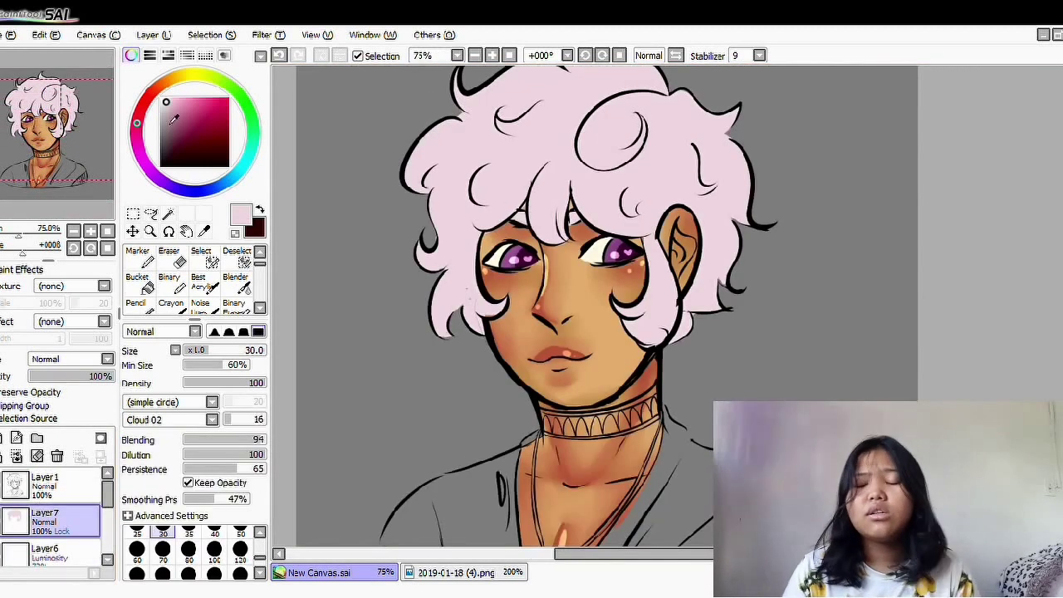
{"action": "left_click", "coordinate": [178, 118]}
{"action": "scroll", "coordinate": [714, 191], "scroll_direction": "up", "scroll_amount": 1}
{"action": "key", "text": "n"}
{"action": "left_click_drag", "start_coordinate": [726, 179], "coordinate": [627, 291]}
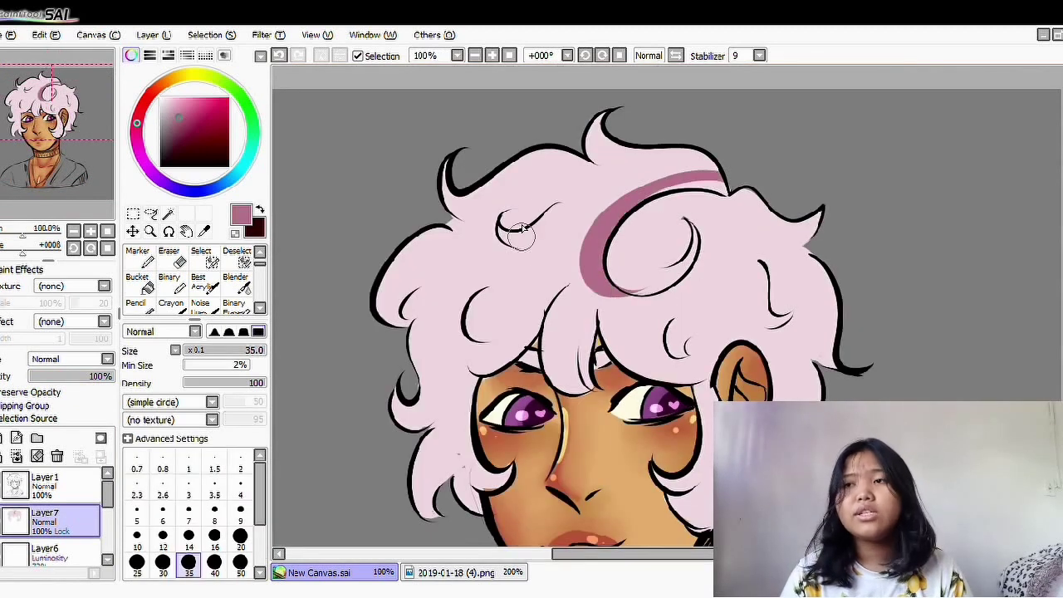
{"action": "left_click_drag", "start_coordinate": [510, 278], "coordinate": [484, 340]}
Step: Resample the dusky pink from the hair and shade the central fringe lock and the outer curl farthest from the ear
{"action": "left_click", "coordinate": [531, 465], "text": "alt"}
{"action": "scroll", "coordinate": [517, 155], "scroll_direction": "up", "scroll_amount": 1}
{"action": "scroll", "coordinate": [517, 154], "scroll_direction": "down", "scroll_amount": 1}
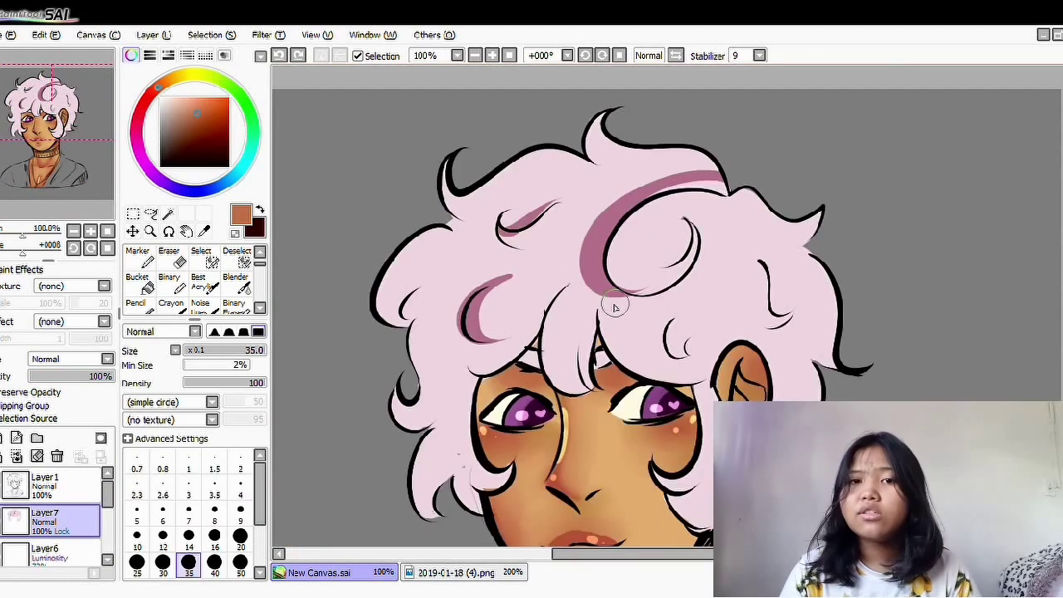
{"action": "left_click", "coordinate": [586, 256], "text": "alt"}
{"action": "left_click_drag", "start_coordinate": [571, 289], "coordinate": [555, 386]}
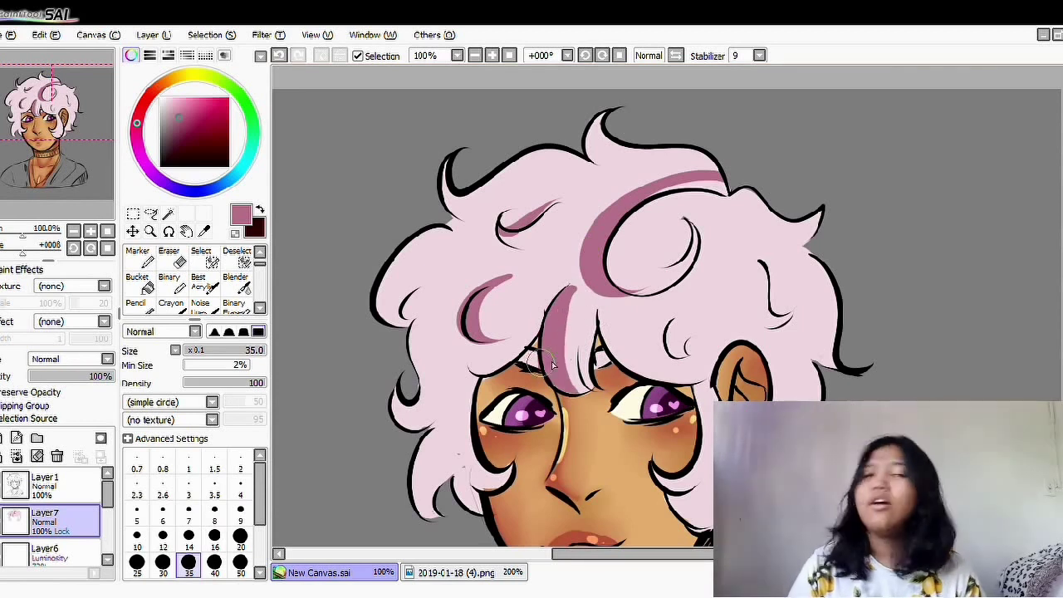
{"action": "key", "text": "ctrl+z"}
{"action": "left_click_drag", "start_coordinate": [470, 228], "coordinate": [382, 320]}
{"action": "left_click_drag", "start_coordinate": [448, 287], "coordinate": [411, 423]}
{"action": "key", "text": "ctrl+z"}
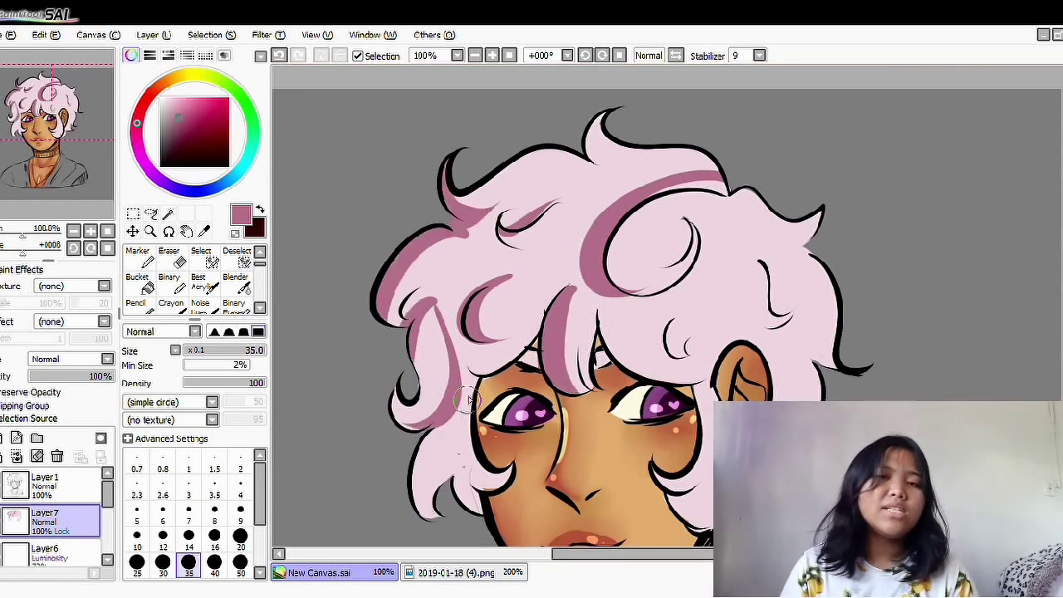
{"action": "key", "text": "ctrl+z"}
{"action": "left_click_drag", "start_coordinate": [453, 343], "coordinate": [428, 440]}
{"action": "key", "text": "ctrl+z"}
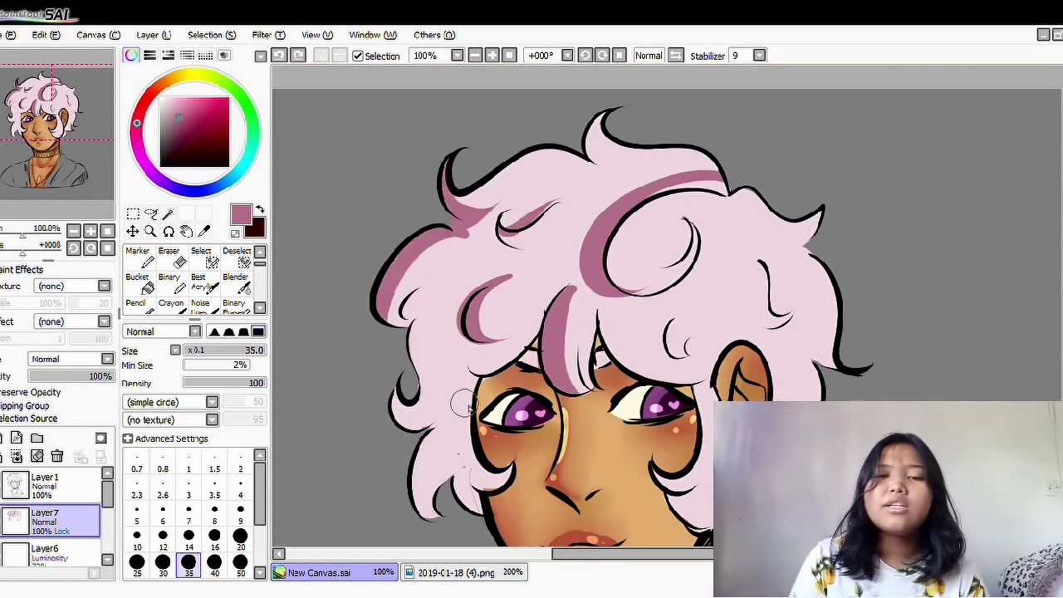
Step: Shade the lock beside the far cheek and the small curls above and behind the ear in dusky pink
{"action": "left_click_drag", "start_coordinate": [461, 366], "coordinate": [449, 506]}
{"action": "left_click_drag", "start_coordinate": [753, 247], "coordinate": [781, 328]}
{"action": "left_click_drag", "start_coordinate": [664, 312], "coordinate": [681, 365]}
{"action": "left_click_drag", "start_coordinate": [731, 324], "coordinate": [789, 399]}
{"action": "key", "text": "ctrl+z"}
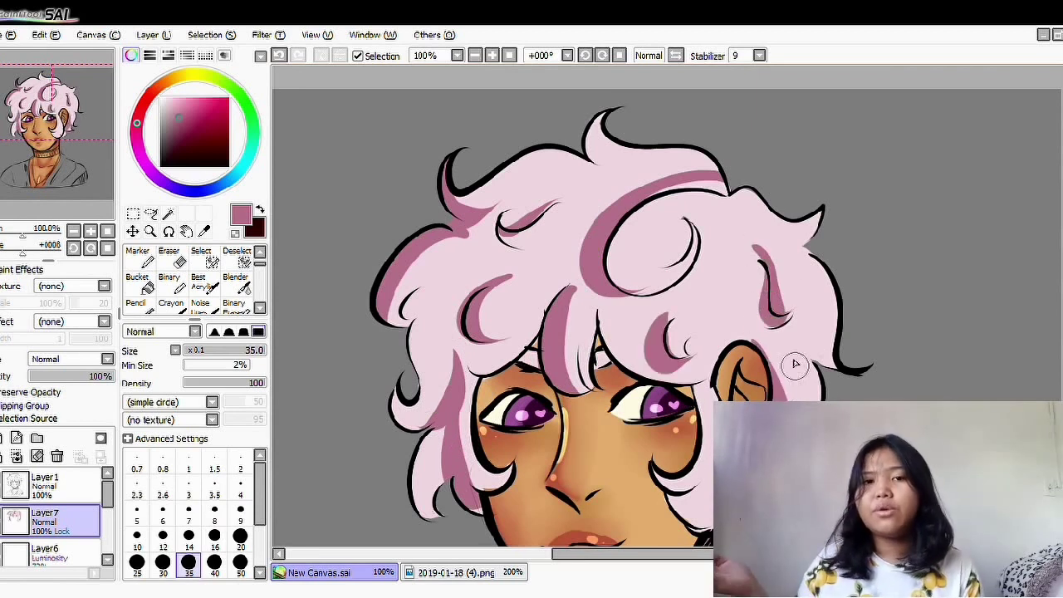
Step: Add dusky pink shadows to the outer curls behind the ear, the top tuft, and the pointed curl at the crown
{"action": "left_click_drag", "start_coordinate": [772, 261], "coordinate": [797, 303]}
{"action": "left_click_drag", "start_coordinate": [785, 295], "coordinate": [826, 370]}
{"action": "left_click_drag", "start_coordinate": [585, 137], "coordinate": [644, 191]}
{"action": "left_click_drag", "start_coordinate": [818, 208], "coordinate": [714, 261]}
Step: Blend the dusky pink shadows into the crown, fringe and large curl with the blending brush at size 50
{"action": "scroll", "coordinate": [868, 248], "scroll_direction": "down", "scroll_amount": 1}
{"action": "key", "text": "b"}
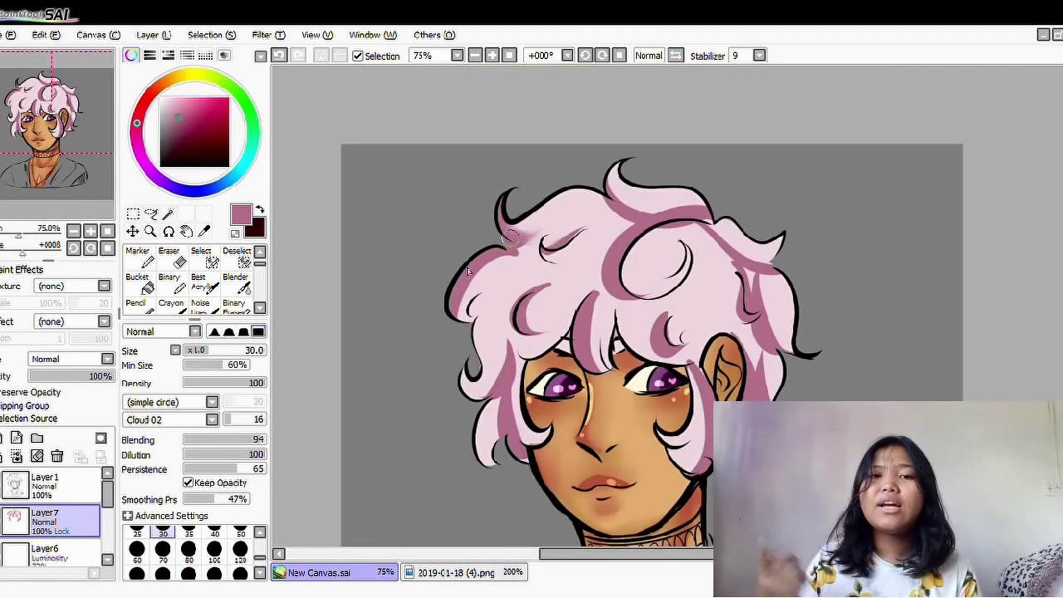
{"action": "mouse_move", "coordinate": [568, 197]}
{"action": "left_mouse_down"}
{"action": "mouse_move", "coordinate": [656, 193]}
{"action": "mouse_move", "coordinate": [650, 220]}
{"action": "left_mouse_up"}
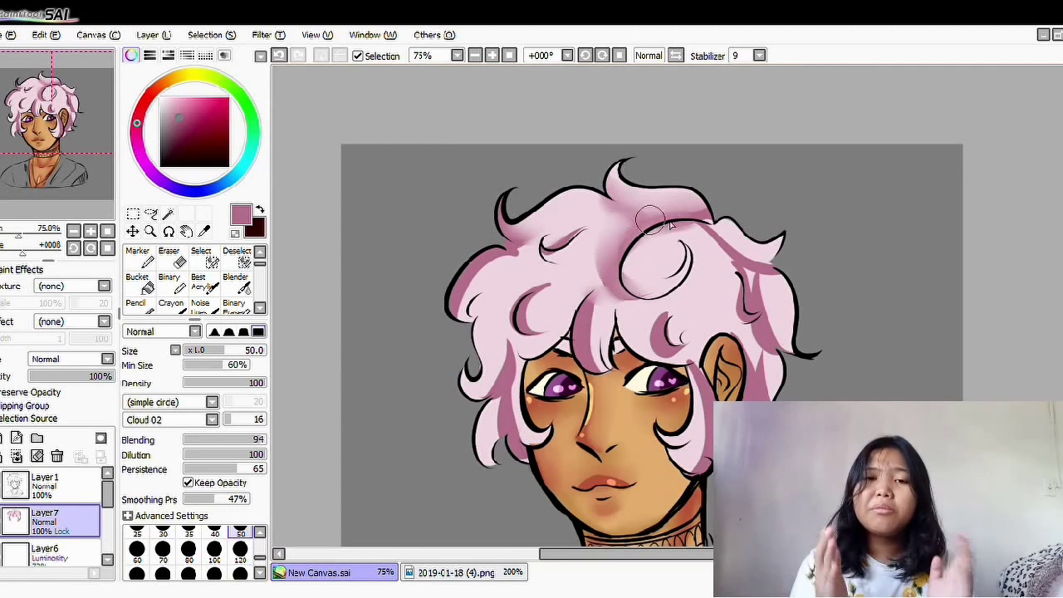
{"action": "mouse_move", "coordinate": [557, 241]}
{"action": "left_mouse_down"}
{"action": "mouse_move", "coordinate": [458, 404]}
{"action": "mouse_move", "coordinate": [604, 340]}
{"action": "left_mouse_up"}
{"action": "mouse_move", "coordinate": [617, 289]}
{"action": "left_mouse_down"}
{"action": "mouse_move", "coordinate": [748, 249]}
{"action": "mouse_move", "coordinate": [773, 357]}
{"action": "mouse_move", "coordinate": [681, 303]}
{"action": "left_mouse_up"}
Step: Smooth the shading across the whole hair with the blending brush at size 100
{"action": "left_click", "coordinate": [215, 550]}
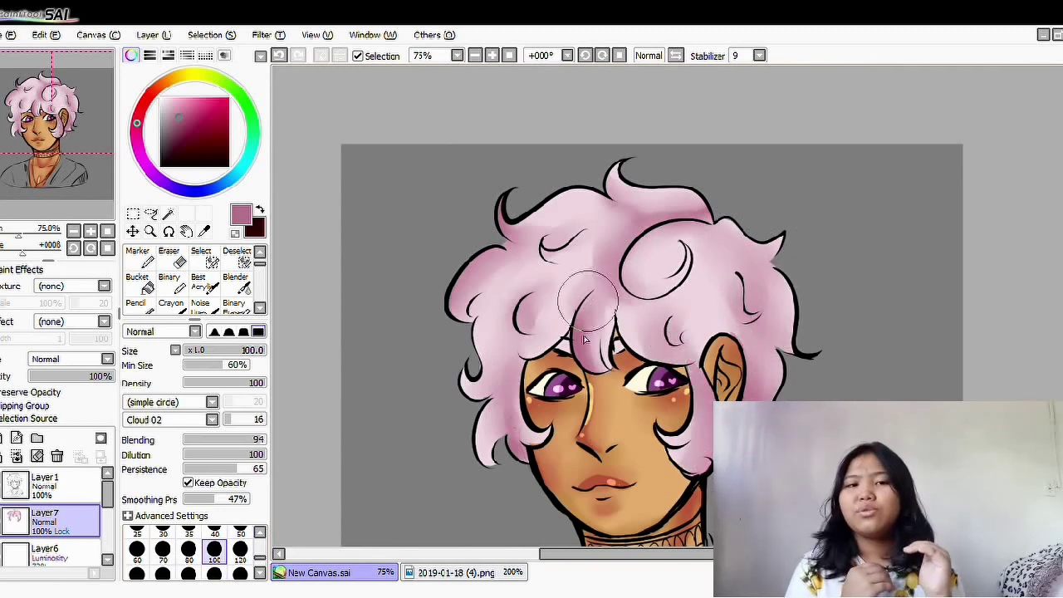
{"action": "scroll", "coordinate": [820, 260], "scroll_direction": "down", "scroll_amount": 2}
{"action": "scroll", "coordinate": [819, 260], "scroll_direction": "up", "scroll_amount": 1}
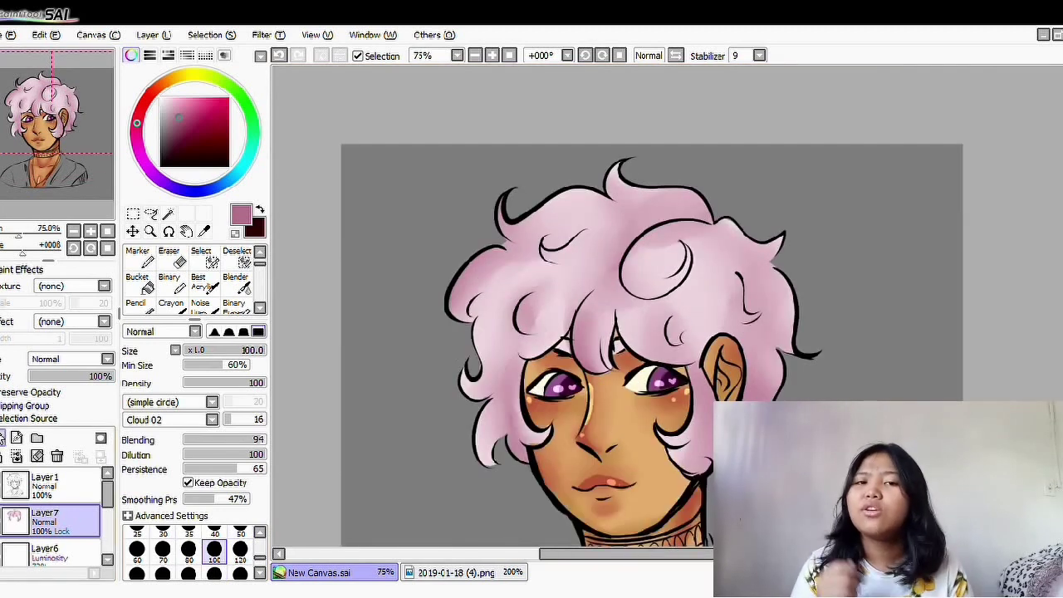
Step: Add a new layer above Layer7 and select the hair with the Magic Wand by inverting the selection of its surroundings
{"action": "left_click", "coordinate": [45, 550]}
{"action": "left_click", "coordinate": [168, 214]}
{"action": "left_click", "coordinate": [390, 191]}
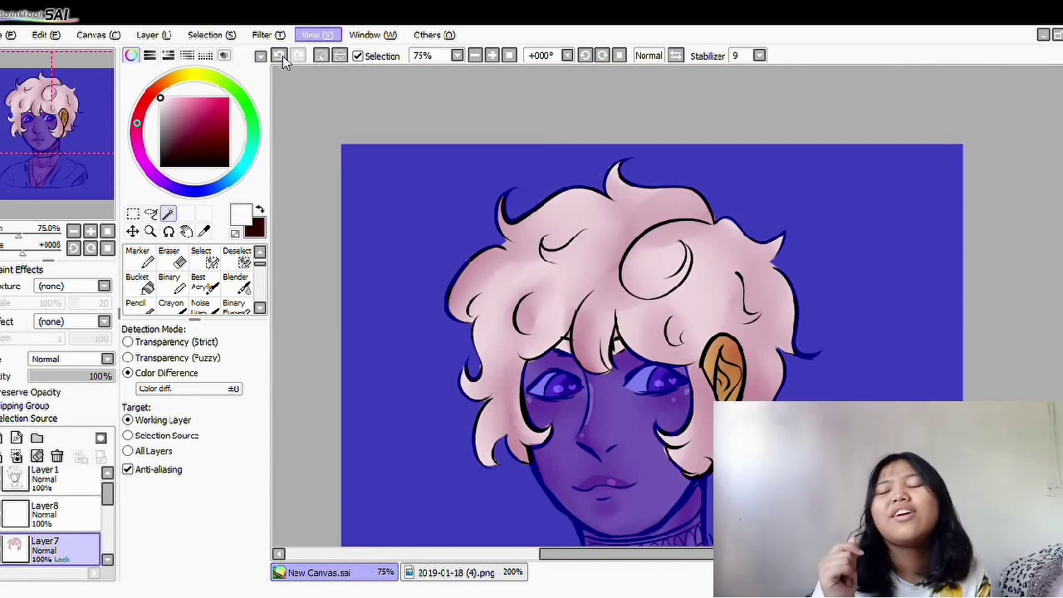
{"action": "key", "text": "ctrl+i"}
Step: Try a white highlight band across the hair on Layer8 with the size 50 brush, using Overlay mode
{"action": "left_click", "coordinate": [147, 261]}
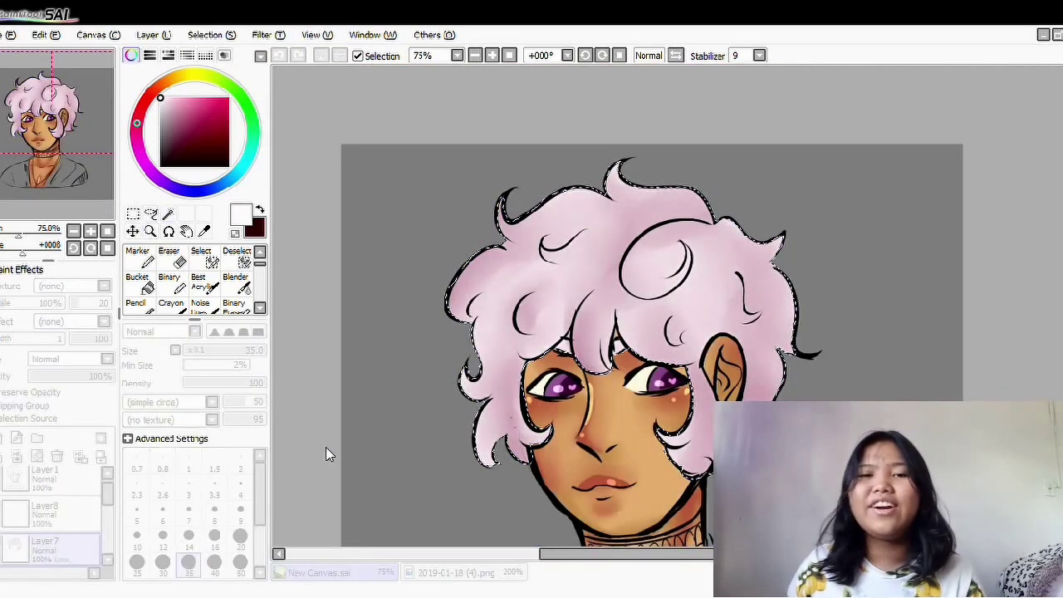
{"action": "left_click", "coordinate": [45, 513]}
{"action": "key", "text": "bracketright"}
{"action": "key", "text": "bracketright"}
{"action": "left_click_drag", "start_coordinate": [455, 294], "coordinate": [777, 292]}
{"action": "scroll", "coordinate": [45, 358], "scroll_direction": "down", "scroll_amount": 4}
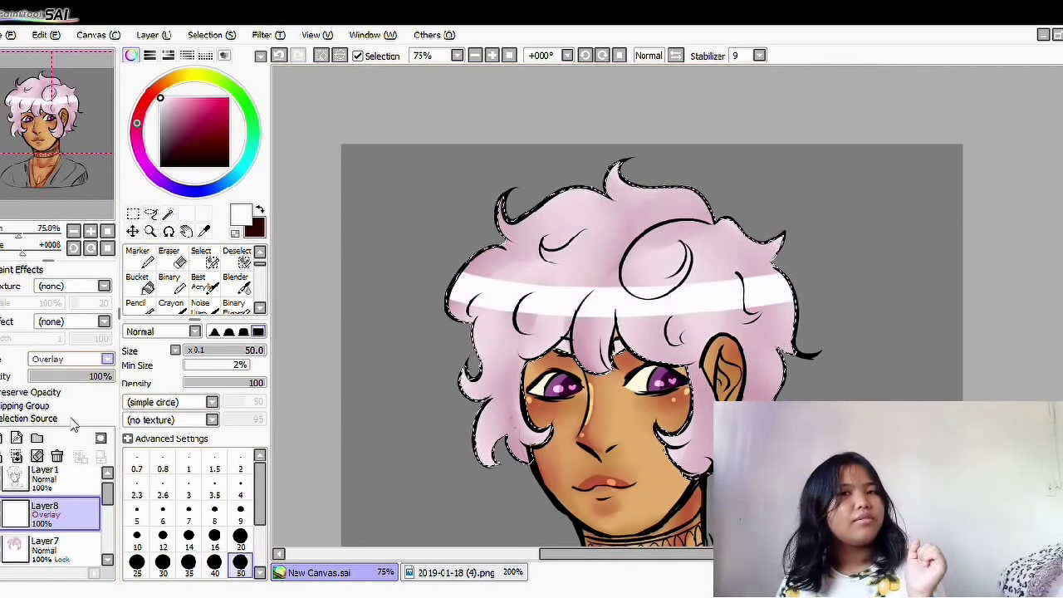
Step: Try the highlight band in a near-white pink with Layer8 set to Shade mode
{"action": "scroll", "coordinate": [83, 365], "scroll_direction": "up", "scroll_amount": 1}
{"action": "left_click", "coordinate": [173, 94]}
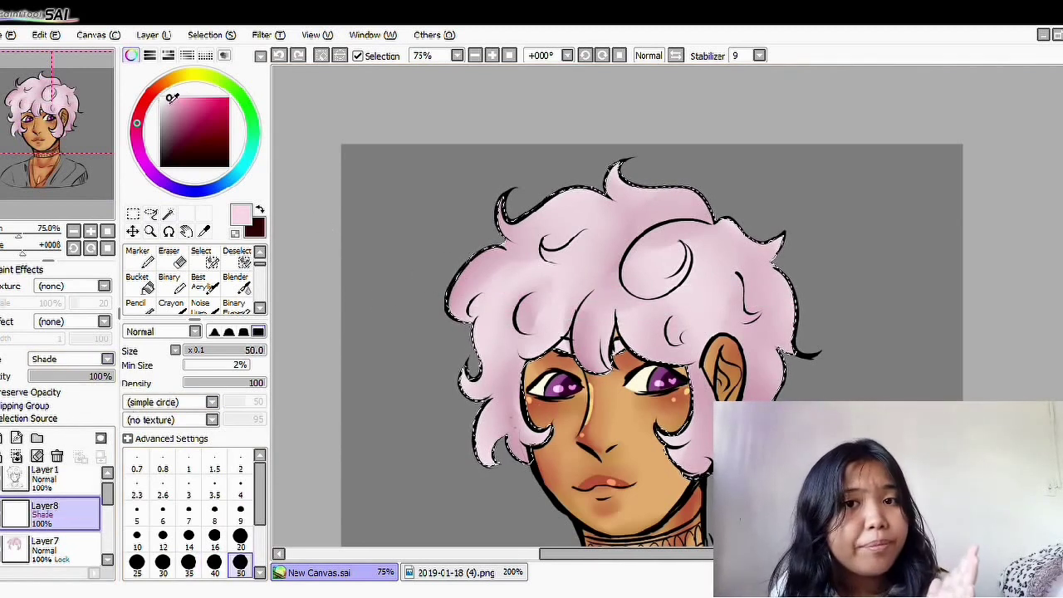
{"action": "left_click", "coordinate": [165, 98]}
{"action": "left_click_drag", "start_coordinate": [465, 287], "coordinate": [789, 291]}
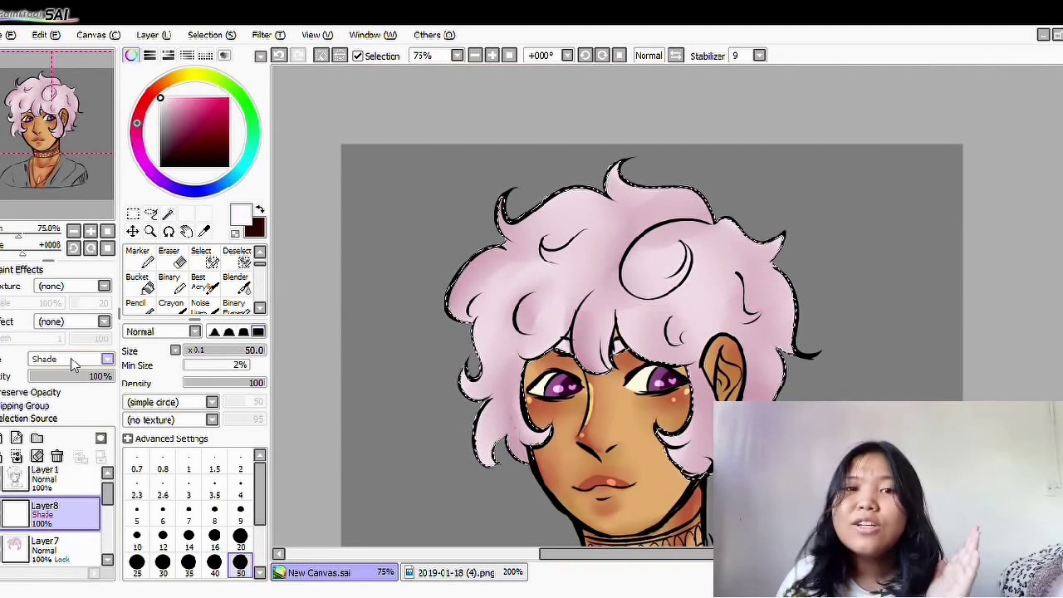
{"action": "scroll", "coordinate": [72, 363], "scroll_direction": "up", "scroll_amount": 1}
{"action": "scroll", "coordinate": [72, 364], "scroll_direction": "down", "scroll_amount": 1}
Step: Set Layer8 to Luminosity and try a pale pink highlight band across the hair, cutting into it with the size 9 eraser
{"action": "left_click", "coordinate": [168, 98]}
{"action": "scroll", "coordinate": [72, 362], "scroll_direction": "up", "scroll_amount": 1}
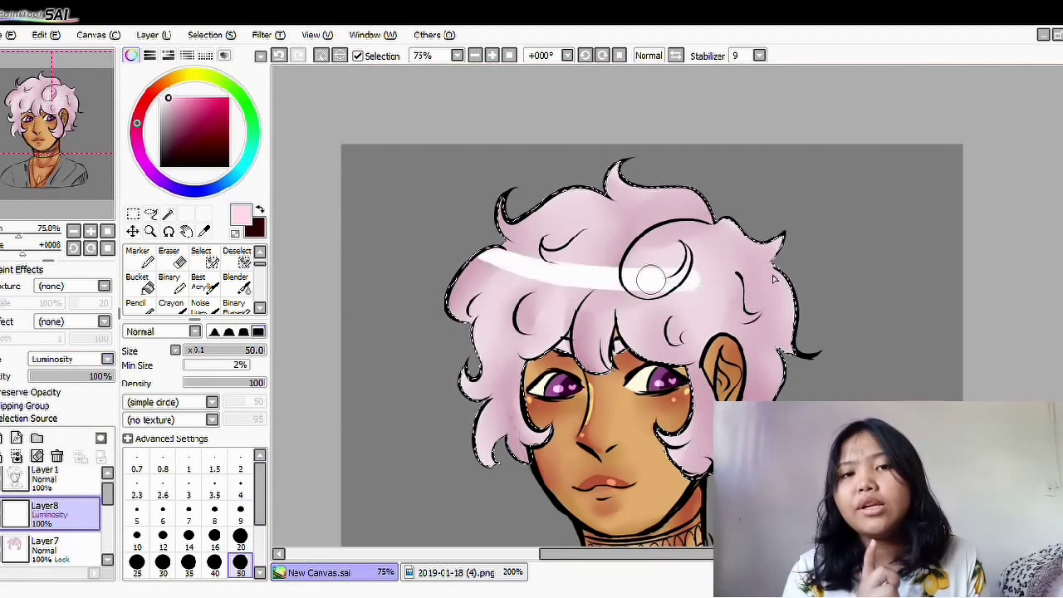
{"action": "key", "text": "b"}
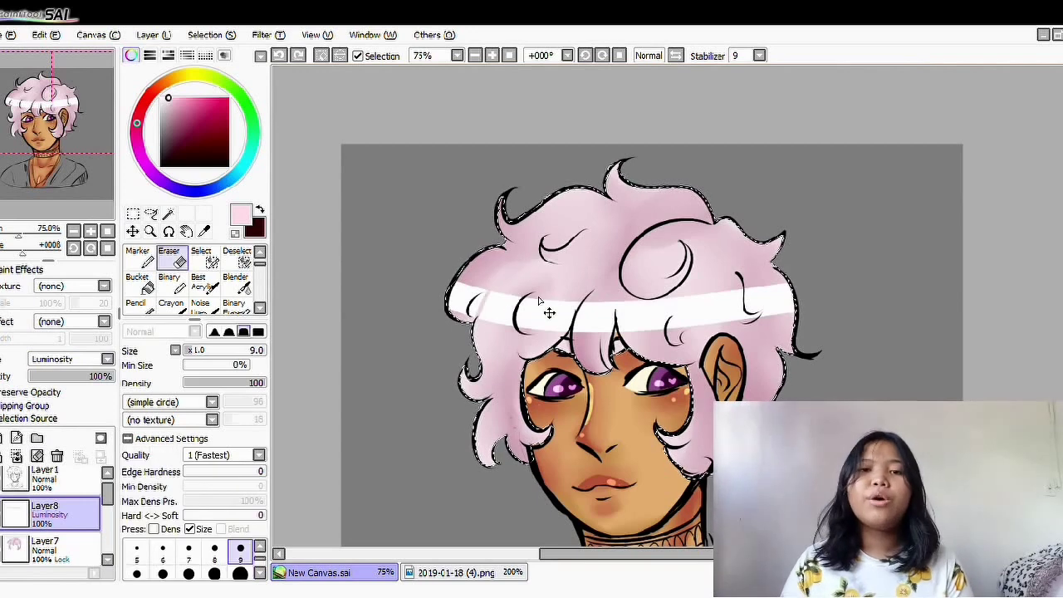
{"action": "scroll", "coordinate": [550, 308], "scroll_direction": "down", "scroll_amount": 3}
{"action": "scroll", "coordinate": [636, 139], "scroll_direction": "up", "scroll_amount": 1}
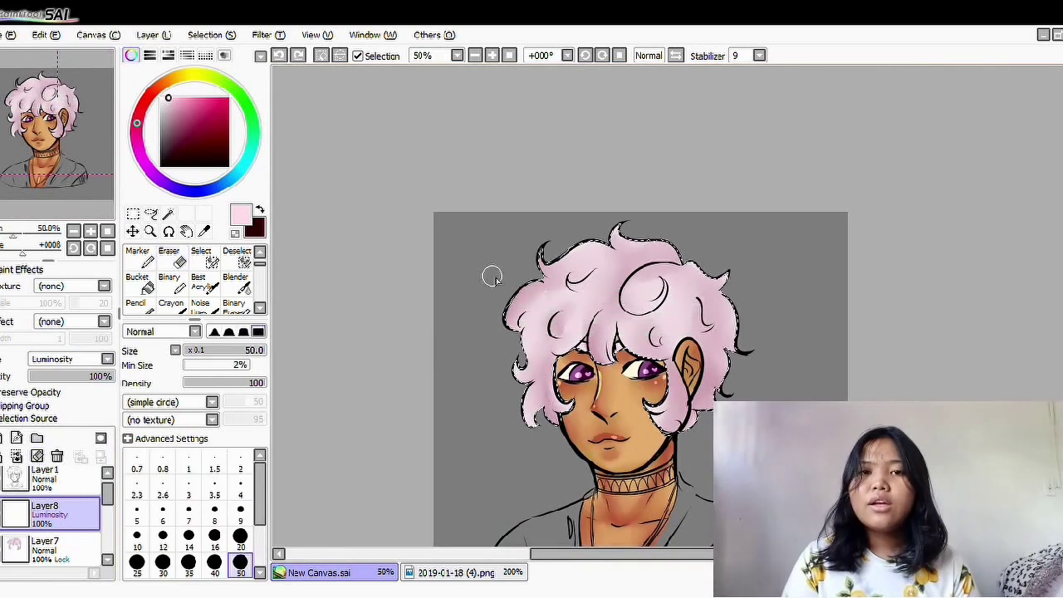
Step: Try a full-strength highlight band low across the hair on Layer8, splitting it with narrow gaps using the size 9 eraser
{"action": "scroll", "coordinate": [842, 310], "scroll_direction": "up", "scroll_amount": 3}
{"action": "key", "text": "ctrl+z"}
{"action": "key", "text": "e"}
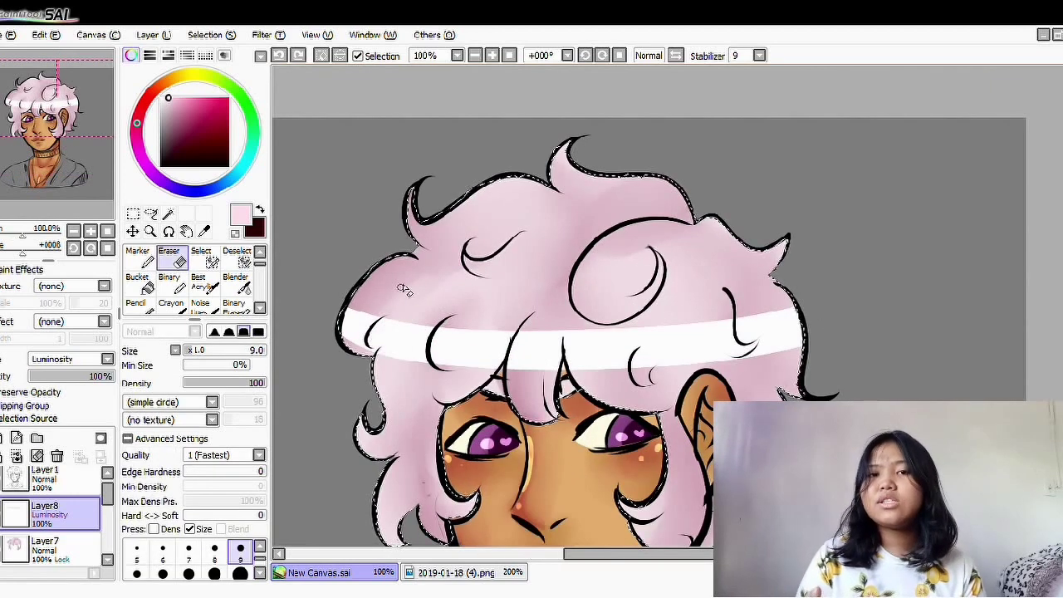
{"action": "left_click_drag", "start_coordinate": [386, 376], "coordinate": [534, 332]}
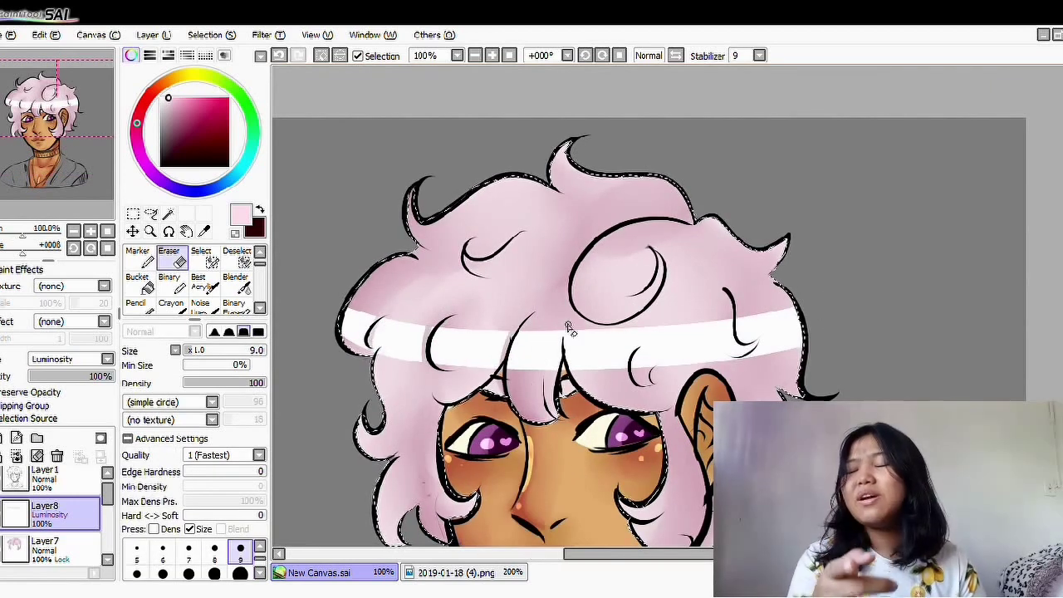
{"action": "scroll", "coordinate": [721, 332], "scroll_direction": "down", "scroll_amount": 2}
{"action": "scroll", "coordinate": [747, 249], "scroll_direction": "up", "scroll_amount": 2}
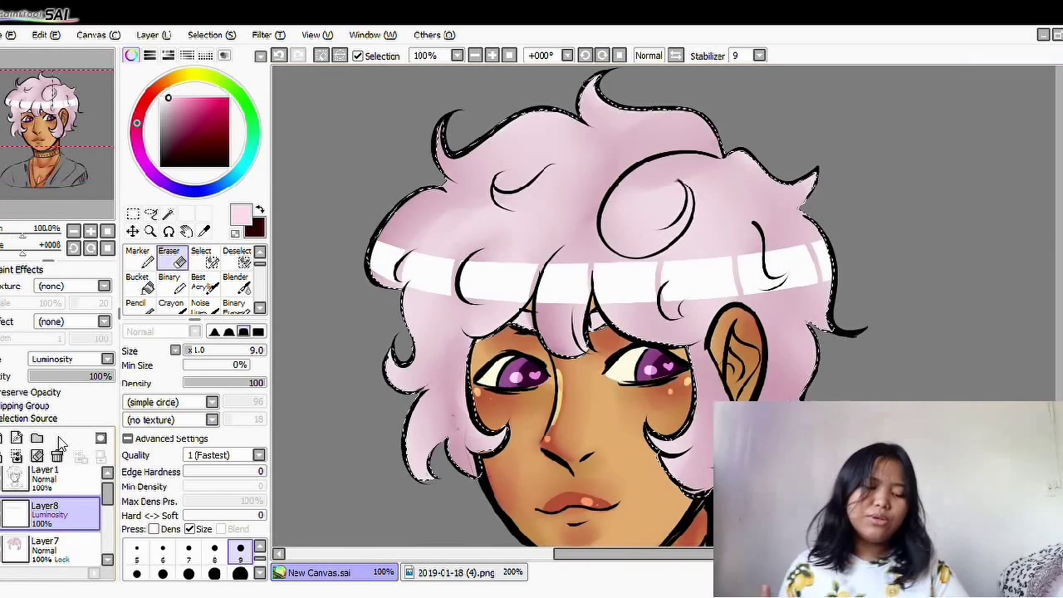
Step: Repaint the hair's highlight band with slanted gaps and set Layer8 to Overlay mode at 86% opacity
{"action": "key", "text": "b"}
{"action": "key", "text": "e"}
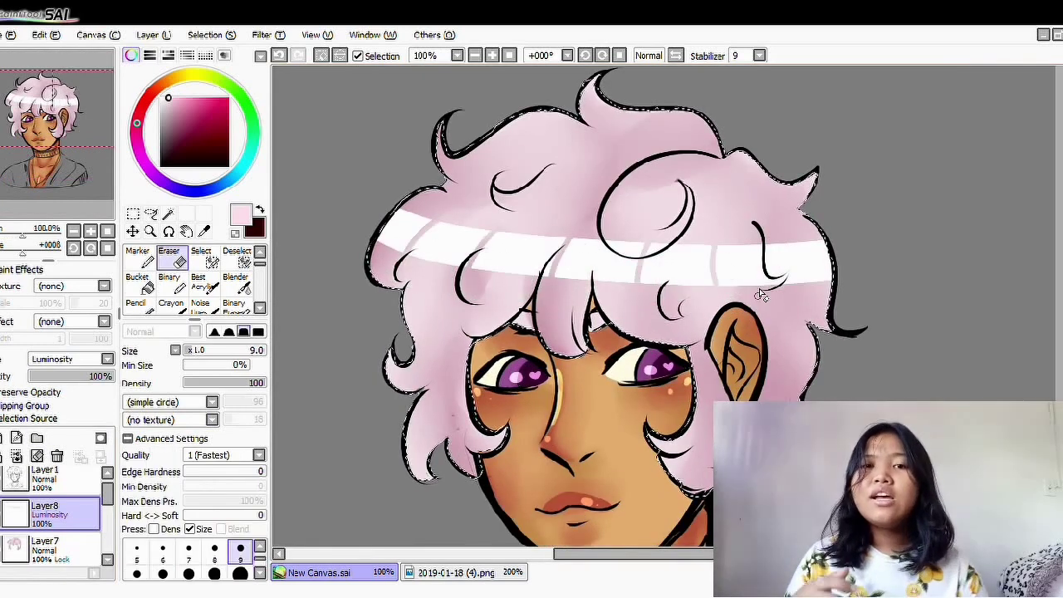
{"action": "scroll", "coordinate": [745, 334], "scroll_direction": "down", "scroll_amount": 3}
{"action": "scroll", "coordinate": [744, 335], "scroll_direction": "up", "scroll_amount": 3}
{"action": "left_click", "coordinate": [102, 376]}
{"action": "scroll", "coordinate": [71, 358], "scroll_direction": "up", "scroll_amount": 1}
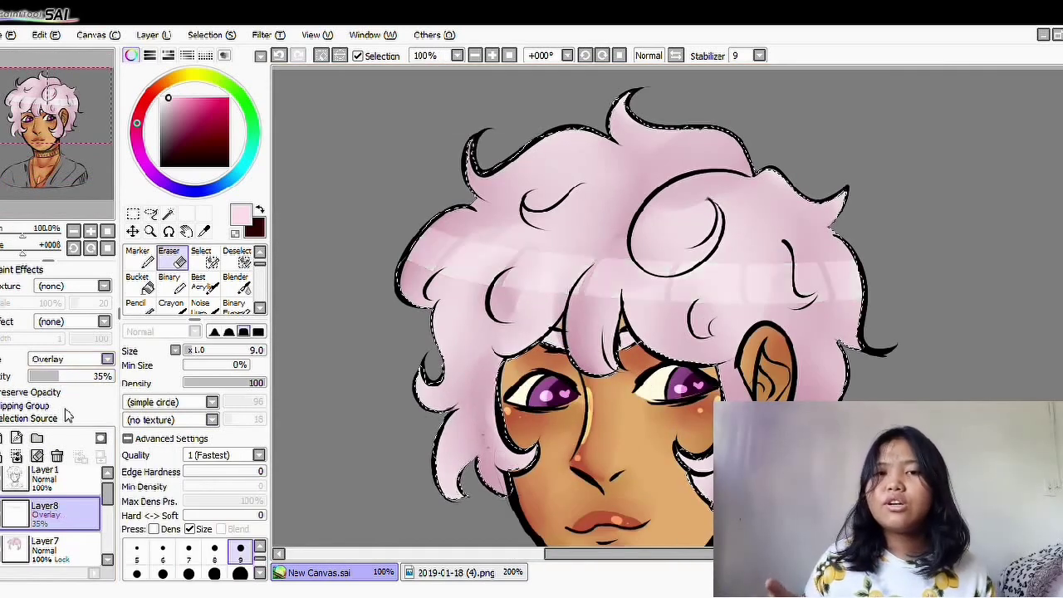
{"action": "scroll", "coordinate": [743, 233], "scroll_direction": "up", "scroll_amount": 3}
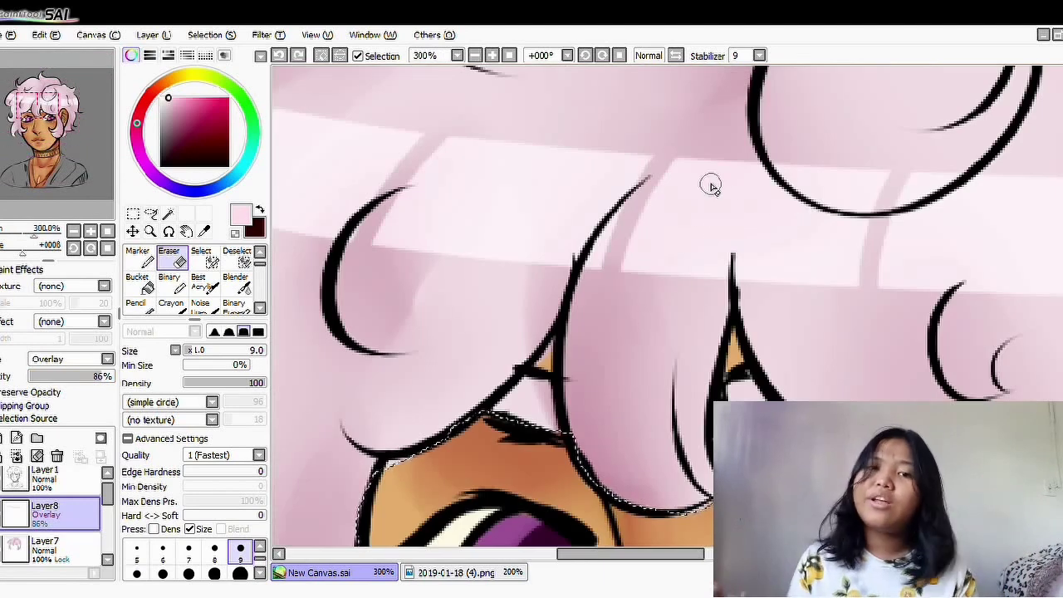
Step: Erase small sparkle crosses and hearts into every segment of the hair's highlight band with the size 9 eraser
{"action": "scroll", "coordinate": [781, 226], "scroll_direction": "down", "scroll_amount": 2}
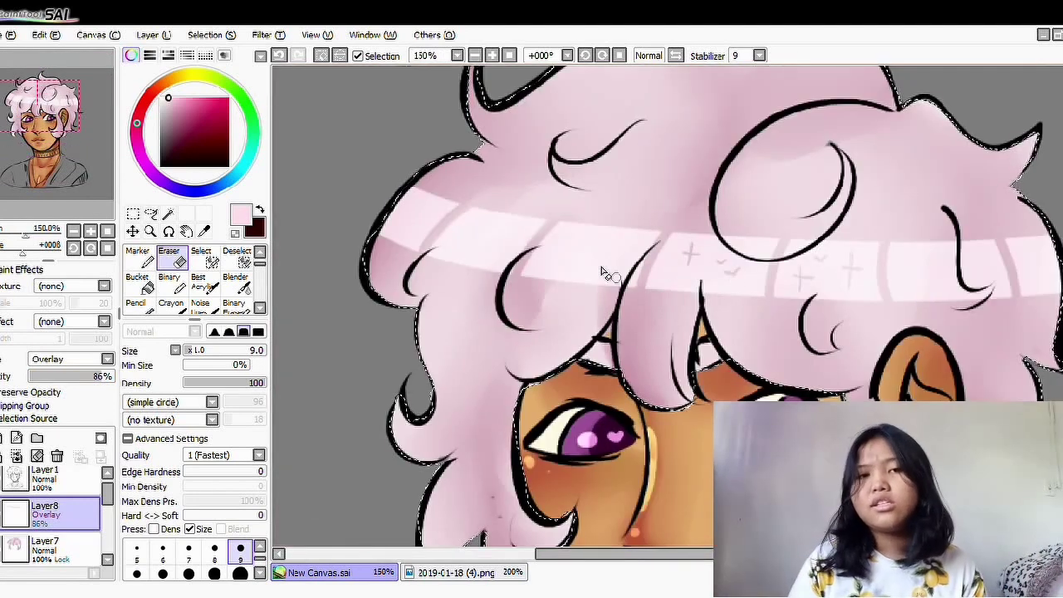
{"action": "mouse_move", "coordinate": [577, 261]}
{"action": "left_mouse_down"}
{"action": "mouse_move", "coordinate": [629, 242]}
{"action": "mouse_move", "coordinate": [394, 206]}
{"action": "left_mouse_up"}
{"action": "mouse_move", "coordinate": [895, 262]}
{"action": "left_mouse_down"}
{"action": "mouse_move", "coordinate": [922, 285]}
{"action": "mouse_move", "coordinate": [1029, 253]}
{"action": "mouse_move", "coordinate": [932, 254]}
{"action": "mouse_move", "coordinate": [703, 290]}
{"action": "mouse_move", "coordinate": [677, 274]}
{"action": "left_mouse_up"}
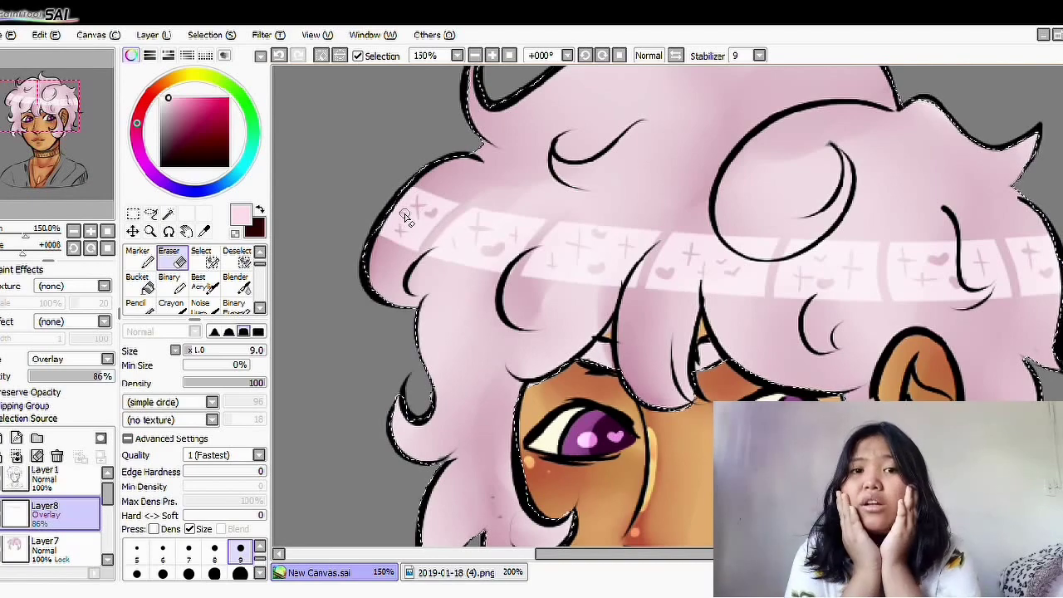
{"action": "scroll", "coordinate": [407, 230], "scroll_direction": "down", "scroll_amount": 2}
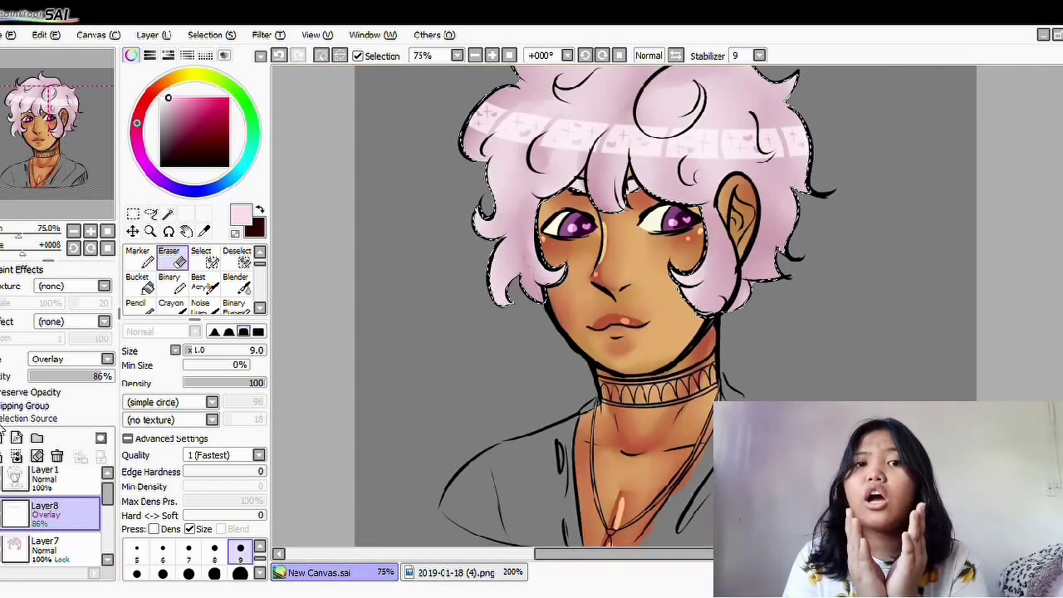
Step: Add a new layer above Layer8 and fill the choker with golden yellow using the size 20 brush
{"action": "left_click", "coordinate": [223, 55]}
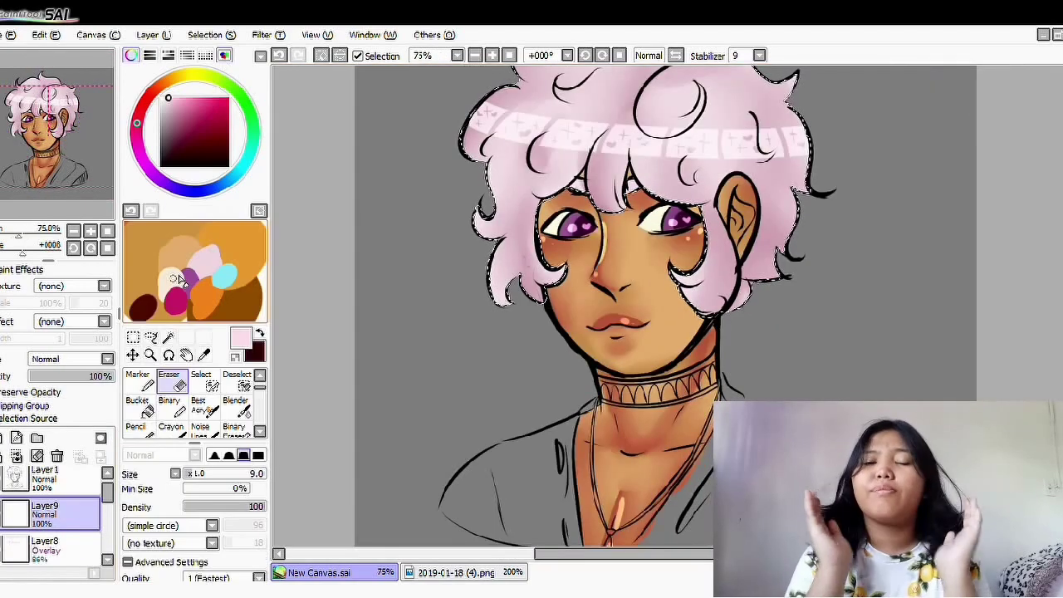
{"action": "left_click", "coordinate": [173, 77]}
{"action": "scroll", "coordinate": [286, 353], "scroll_direction": "up", "scroll_amount": 4}
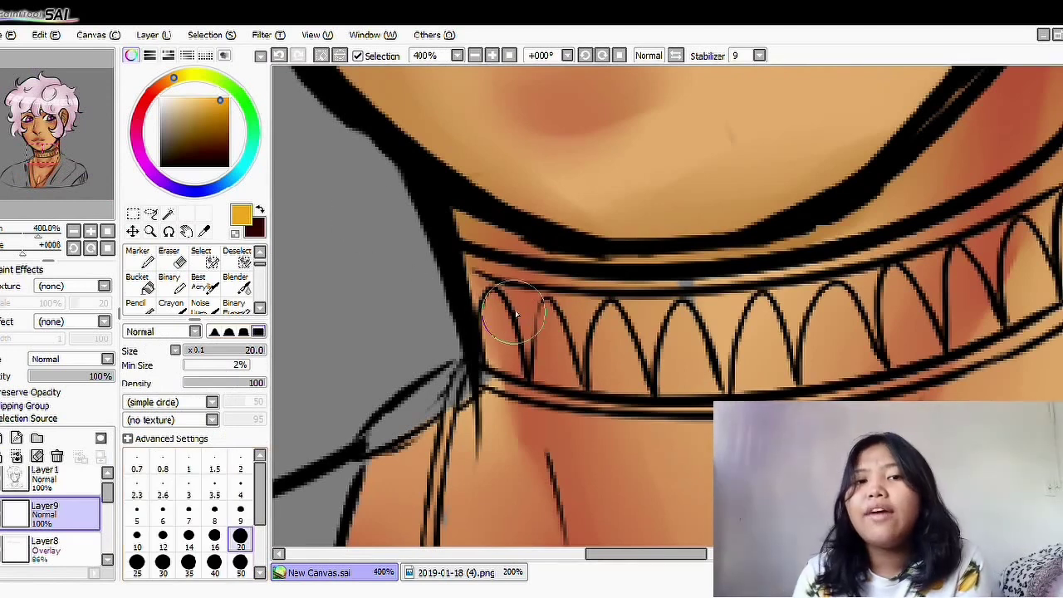
{"action": "mouse_move", "coordinate": [486, 311]}
{"action": "left_mouse_down"}
{"action": "mouse_move", "coordinate": [771, 304]}
{"action": "mouse_move", "coordinate": [550, 364]}
{"action": "mouse_move", "coordinate": [674, 355]}
{"action": "mouse_move", "coordinate": [675, 336]}
{"action": "mouse_move", "coordinate": [888, 301]}
{"action": "mouse_move", "coordinate": [931, 263]}
{"action": "left_mouse_up"}
{"action": "scroll", "coordinate": [676, 337], "scroll_direction": "down", "scroll_amount": 1}
{"action": "left_click_drag", "start_coordinate": [970, 198], "coordinate": [835, 328]}
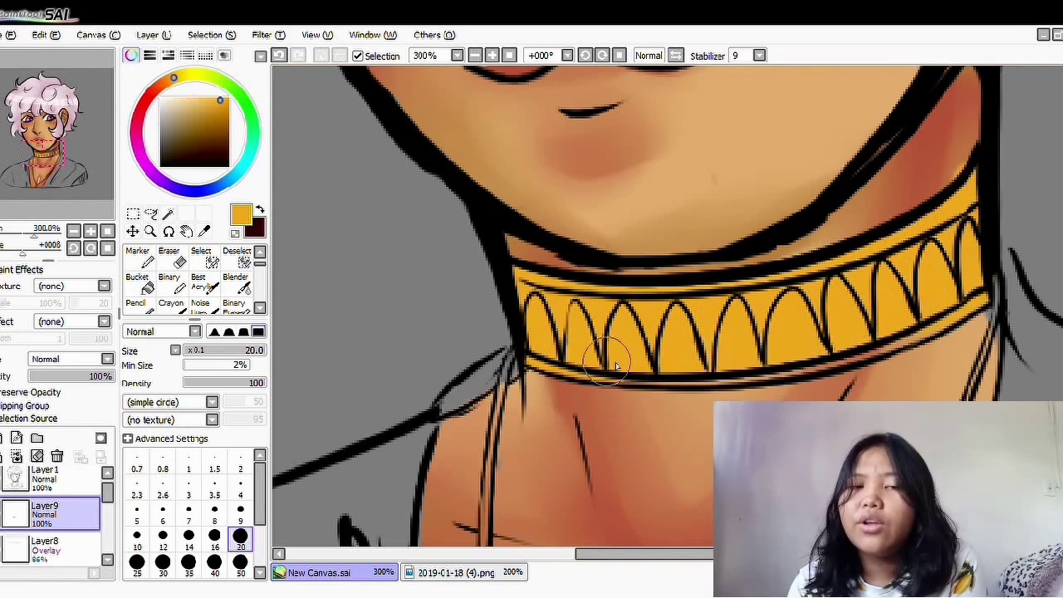
{"action": "scroll", "coordinate": [831, 349], "scroll_direction": "down", "scroll_amount": 4}
{"action": "scroll", "coordinate": [705, 161], "scroll_direction": "up", "scroll_amount": 2}
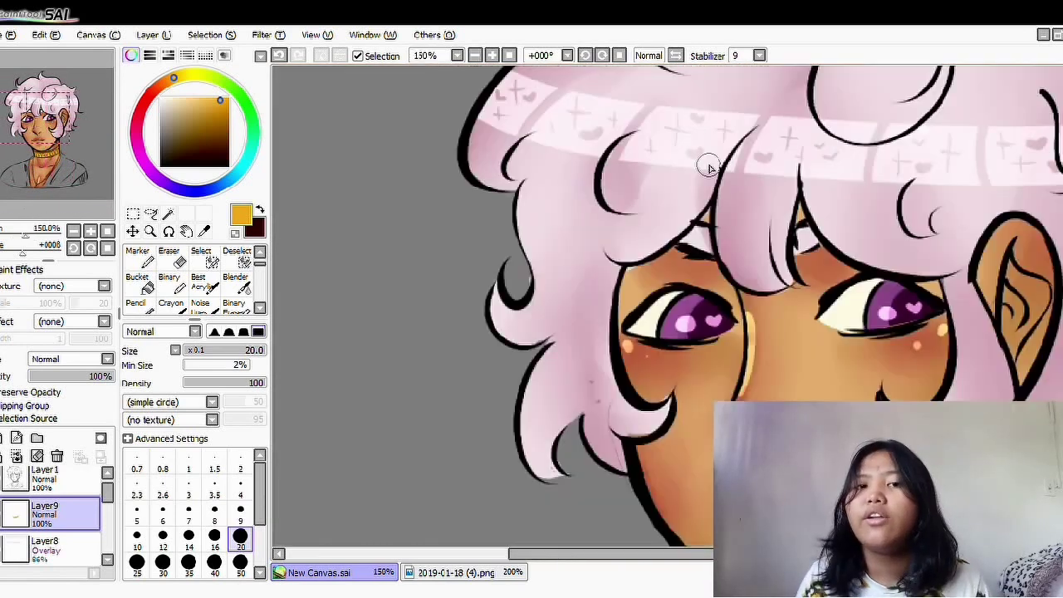
{"action": "scroll", "coordinate": [664, 443], "scroll_direction": "down", "scroll_amount": 1}
Step: Preserve Layer9's opacity and blend orange shading into the gold choker with the size 50 Blender
{"action": "left_click", "coordinate": [12, 392]}
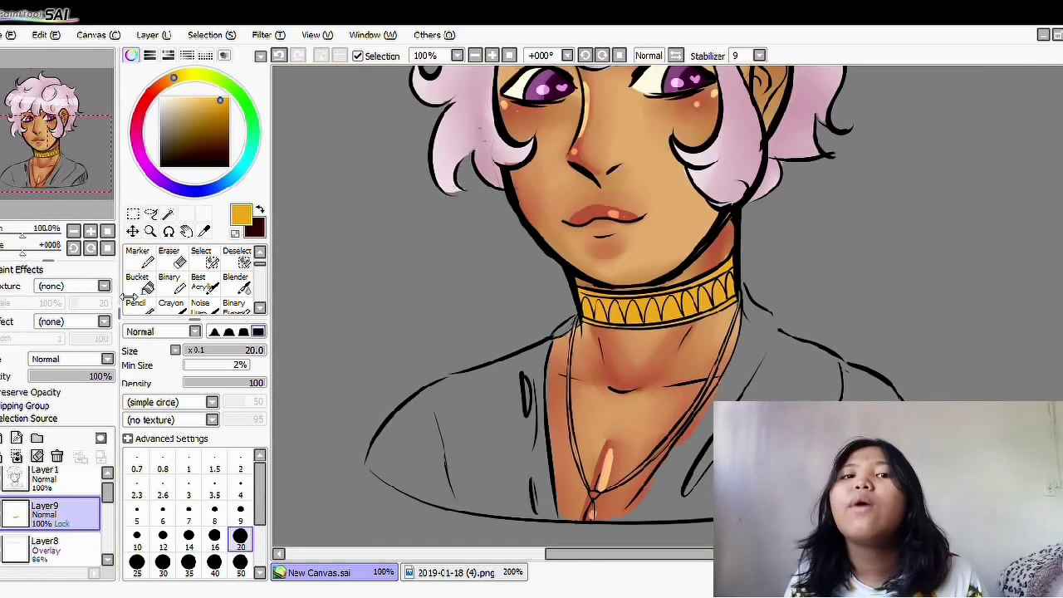
{"action": "scroll", "coordinate": [636, 285], "scroll_direction": "up", "scroll_amount": 1}
{"action": "left_click", "coordinate": [235, 283]}
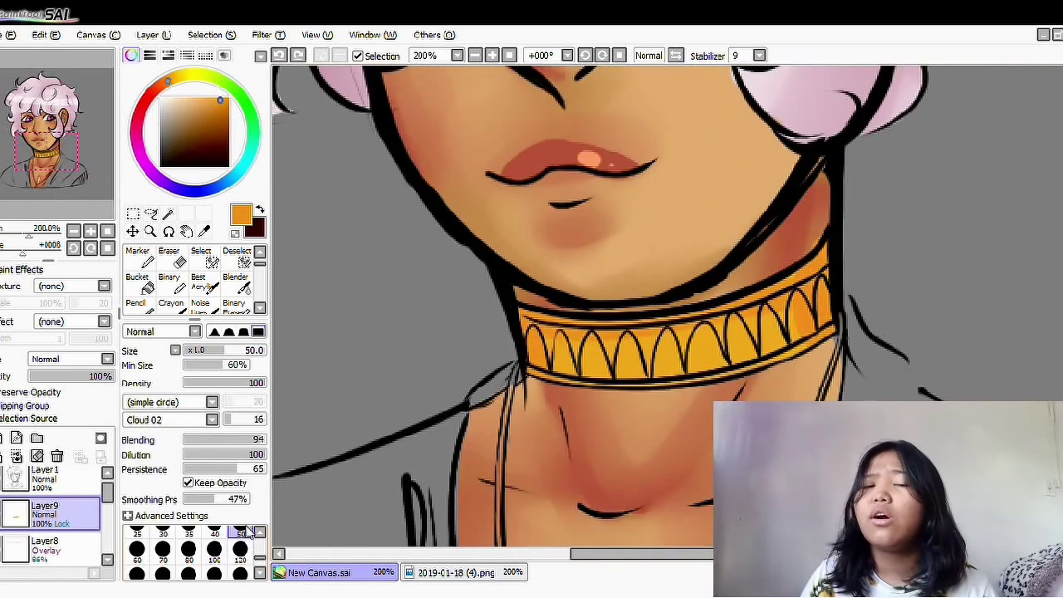
Step: Choose a pale yellow, add a new layer above Layer9, and select the choker with the Magic Wand by inverting its surroundings
{"action": "left_click", "coordinate": [189, 75]}
{"action": "left_click", "coordinate": [190, 98]}
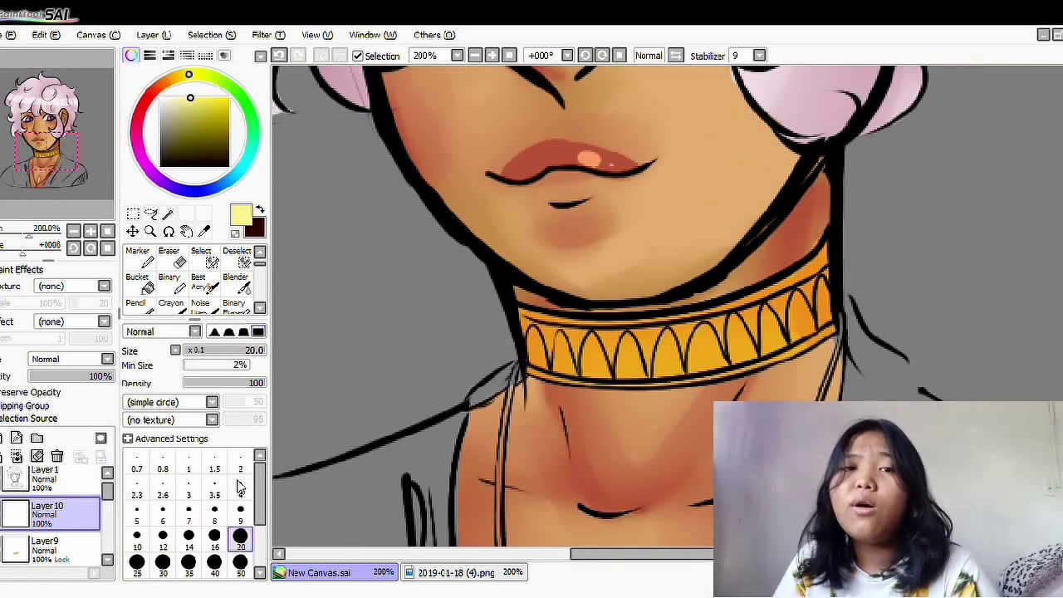
{"action": "left_click", "coordinate": [17, 437]}
{"action": "left_click", "coordinate": [45, 545]}
{"action": "left_click", "coordinate": [168, 213]}
{"action": "left_click", "coordinate": [286, 79]}
{"action": "key", "text": "n"}
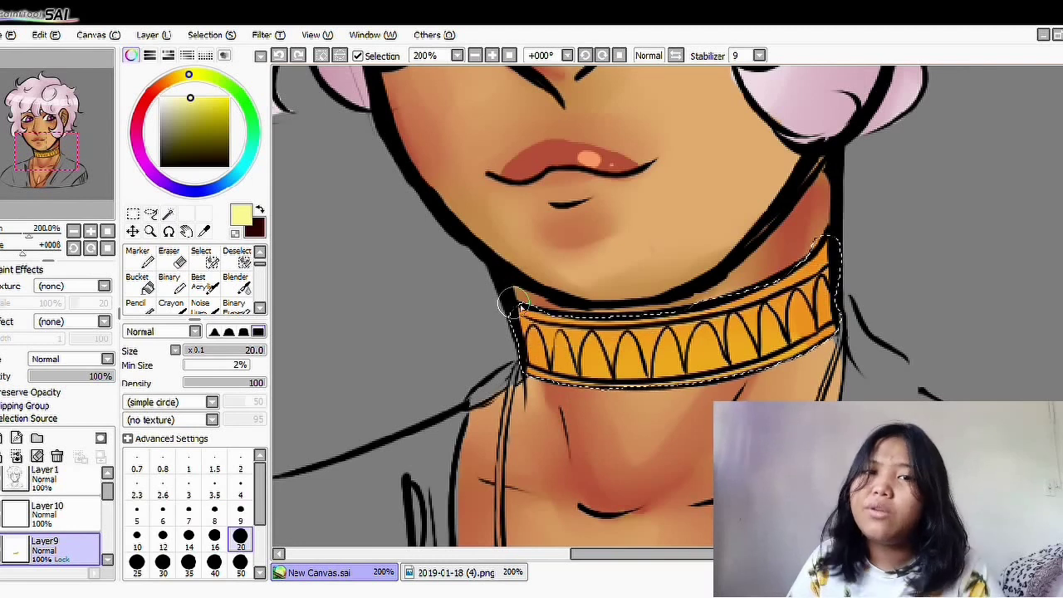
{"action": "left_click", "coordinate": [71, 359]}
{"action": "left_click", "coordinate": [77, 413]}
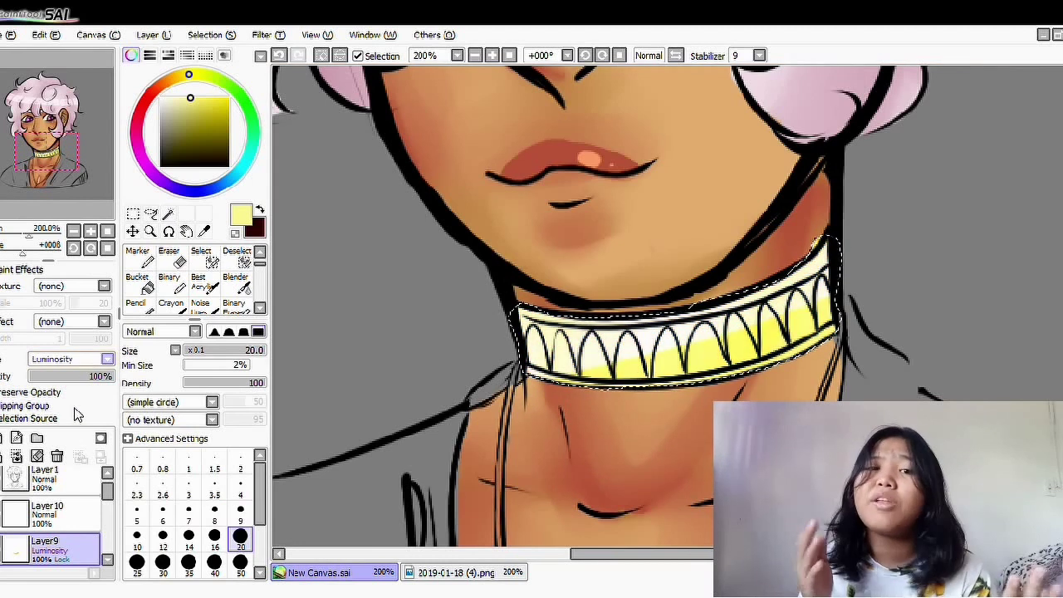
{"action": "key", "text": "ctrl+z"}
Step: Try a pale yellow highlight across the choker's upper half on Layer10 in Normal mode
{"action": "left_click", "coordinate": [50, 510]}
{"action": "left_click", "coordinate": [71, 359]}
{"action": "left_click", "coordinate": [76, 401]}
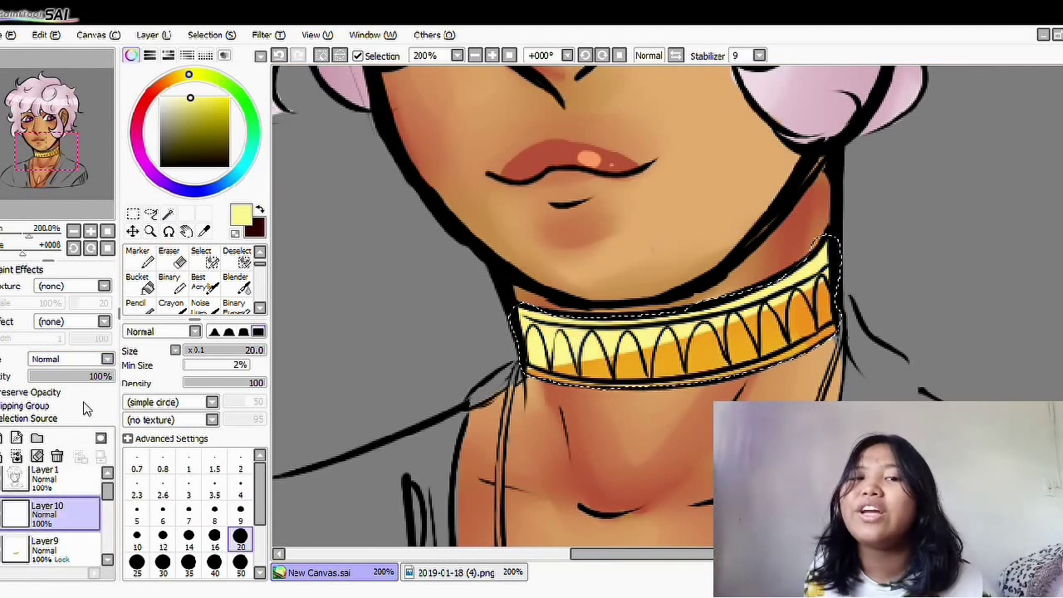
{"action": "mouse_move", "coordinate": [80, 375]}
{"action": "left_mouse_down"}
{"action": "mouse_move", "coordinate": [66, 378]}
{"action": "mouse_move", "coordinate": [81, 383]}
{"action": "left_mouse_up"}
{"action": "key", "text": "ctrl+z"}
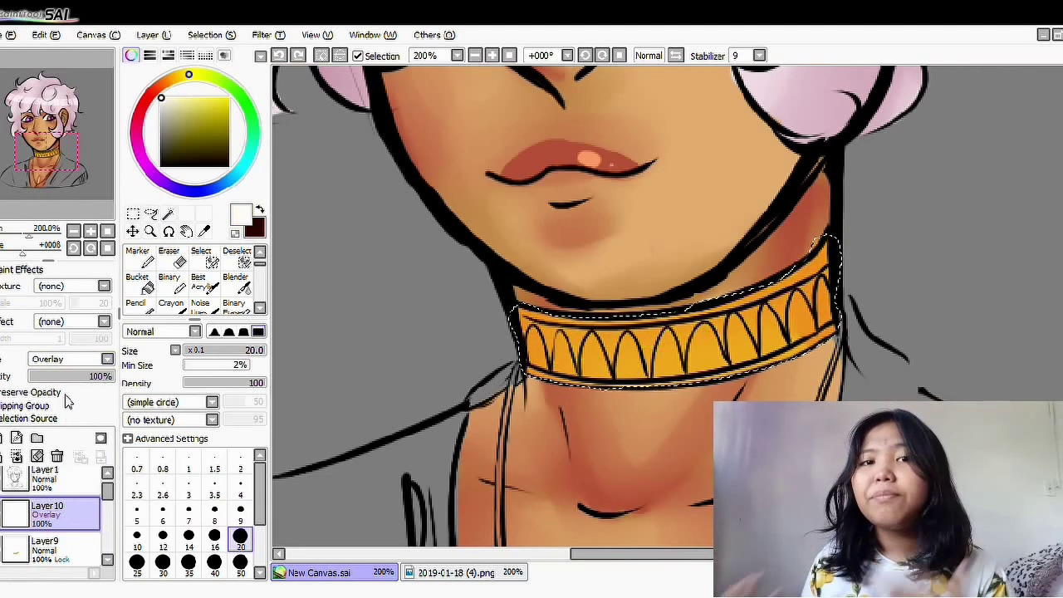
Step: Set Layer10 to Luminosity and try a broad pale yellow highlight on the choker, softening it with the size 50 Blender
{"action": "key", "text": "ctrl+y"}
{"action": "key", "text": "ctrl+z"}
{"action": "key", "text": "ctrl+y"}
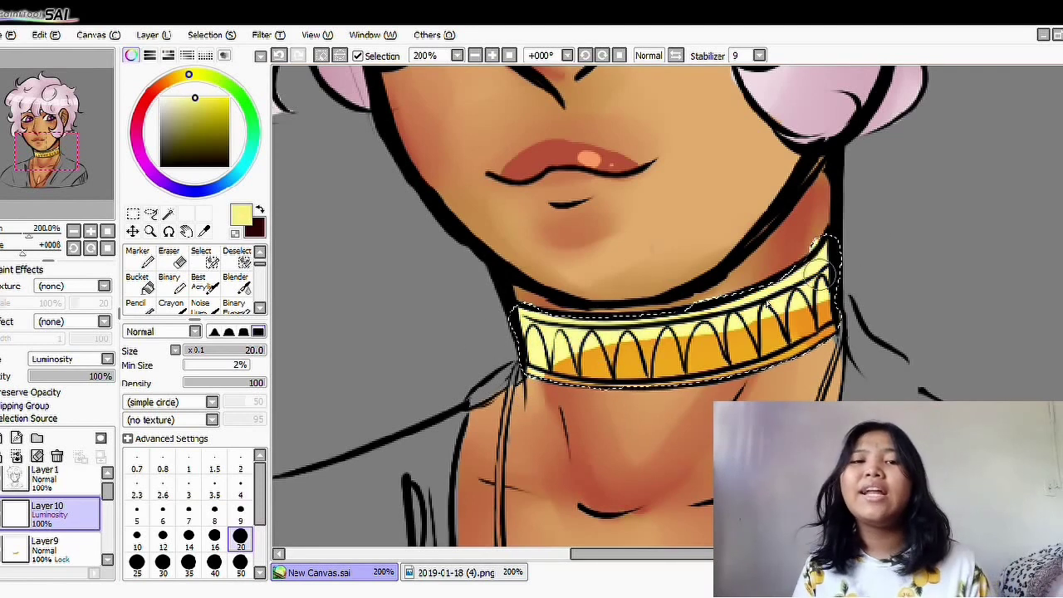
{"action": "key", "text": "ctrl+z"}
{"action": "key", "text": "ctrl+z"}
{"action": "key", "text": "ctrl+y"}
{"action": "key", "text": "b"}
{"action": "scroll", "coordinate": [661, 325], "scroll_direction": "up", "scroll_amount": 2}
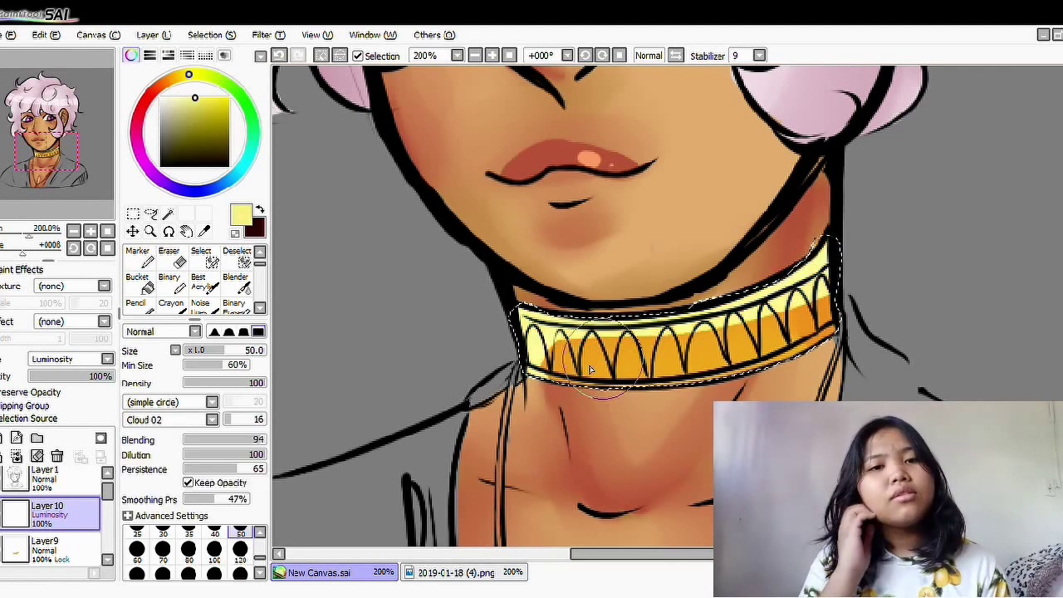
Step: Paint thin pale yellow highlights along the choker's edges and a diagonal glint with the size 9 brush, and lower Layer10's opacity to 13%
{"action": "scroll", "coordinate": [661, 326], "scroll_direction": "down", "scroll_amount": 4}
{"action": "scroll", "coordinate": [661, 326], "scroll_direction": "up", "scroll_amount": 4}
{"action": "key", "text": "n"}
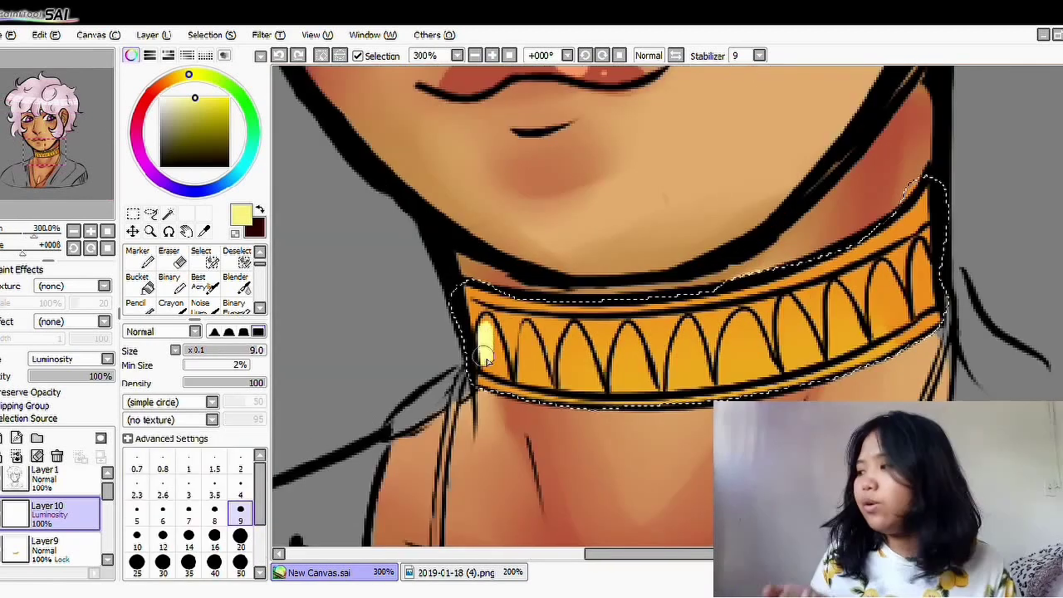
{"action": "left_click_drag", "start_coordinate": [937, 224], "coordinate": [523, 332]}
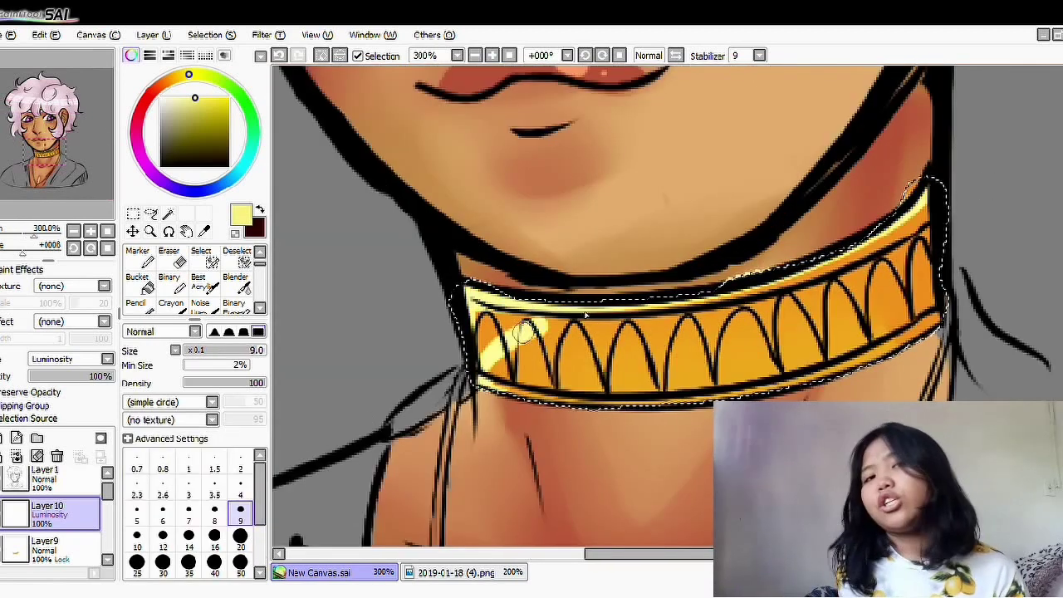
{"action": "scroll", "coordinate": [515, 341], "scroll_direction": "down", "scroll_amount": 6}
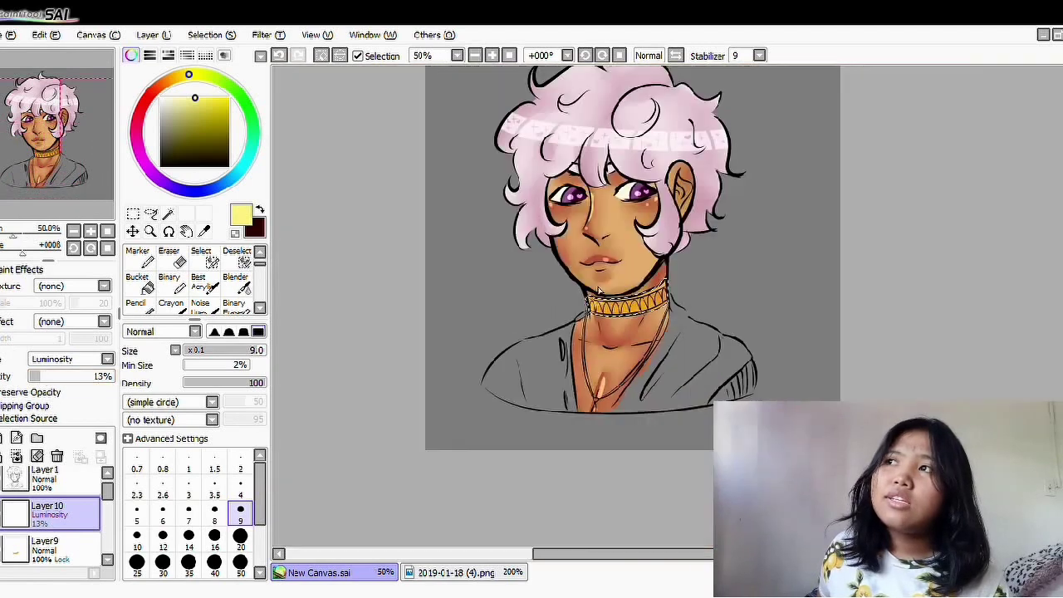
{"action": "scroll", "coordinate": [514, 340], "scroll_direction": "up", "scroll_amount": 2}
{"action": "left_click_drag", "start_coordinate": [108, 377], "coordinate": [40, 376]}
Step: Clear the selection and colour the necklace on Layer9 with a dark maroon cord, a gold bead and a light blue pendant
{"action": "left_click", "coordinate": [45, 549]}
{"action": "left_click", "coordinate": [224, 55]}
{"action": "left_click", "coordinate": [143, 306]}
{"action": "scroll", "coordinate": [595, 482], "scroll_direction": "up", "scroll_amount": 4}
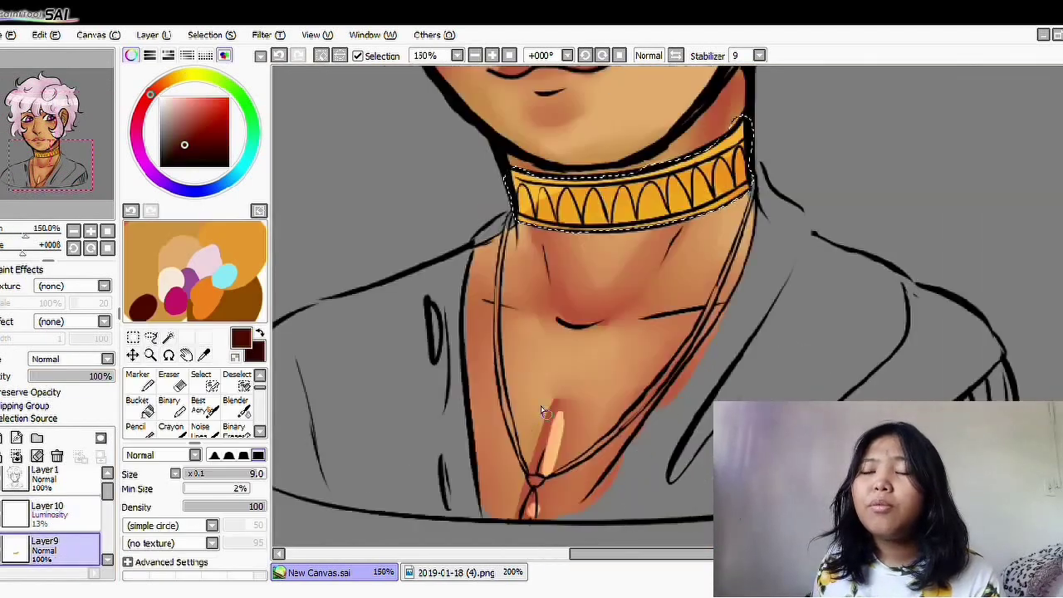
{"action": "key", "text": "ctrl+d"}
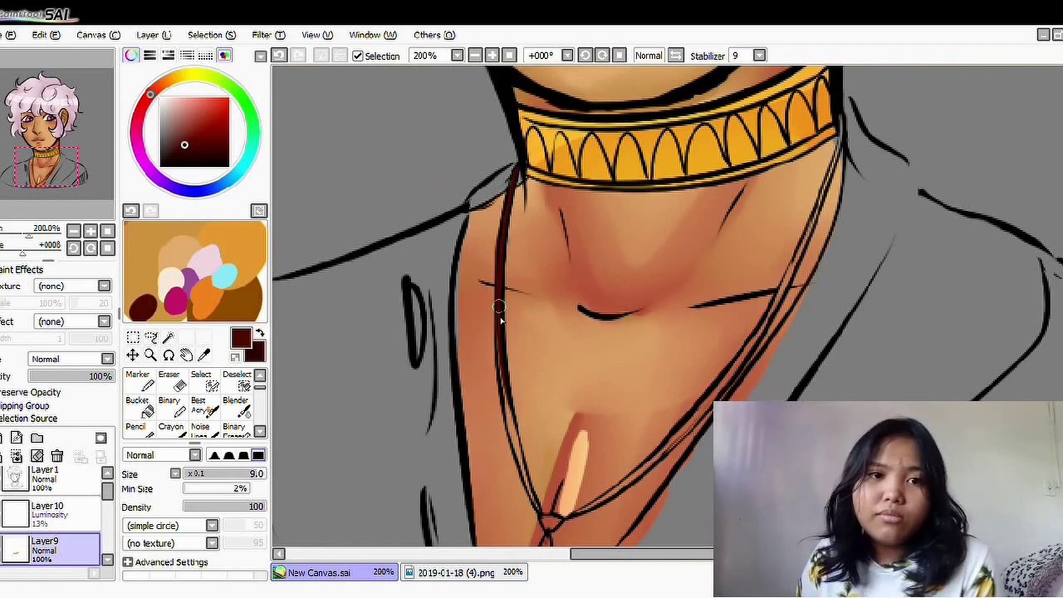
{"action": "mouse_move", "coordinate": [495, 323]}
{"action": "left_mouse_down"}
{"action": "mouse_move", "coordinate": [507, 434]}
{"action": "mouse_move", "coordinate": [531, 476]}
{"action": "left_mouse_up"}
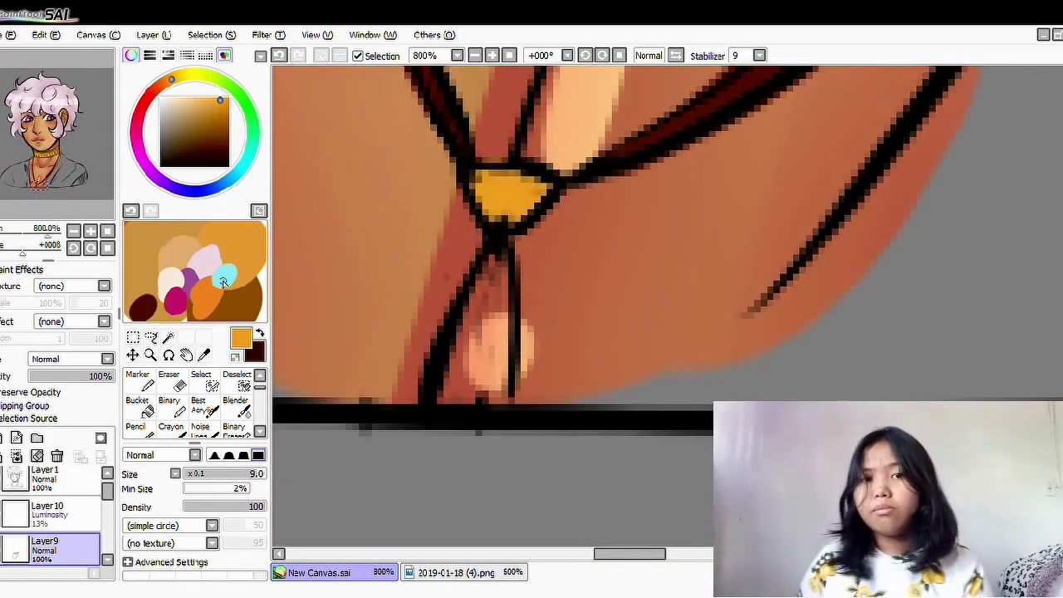
{"action": "left_click_drag", "start_coordinate": [469, 341], "coordinate": [494, 277]}
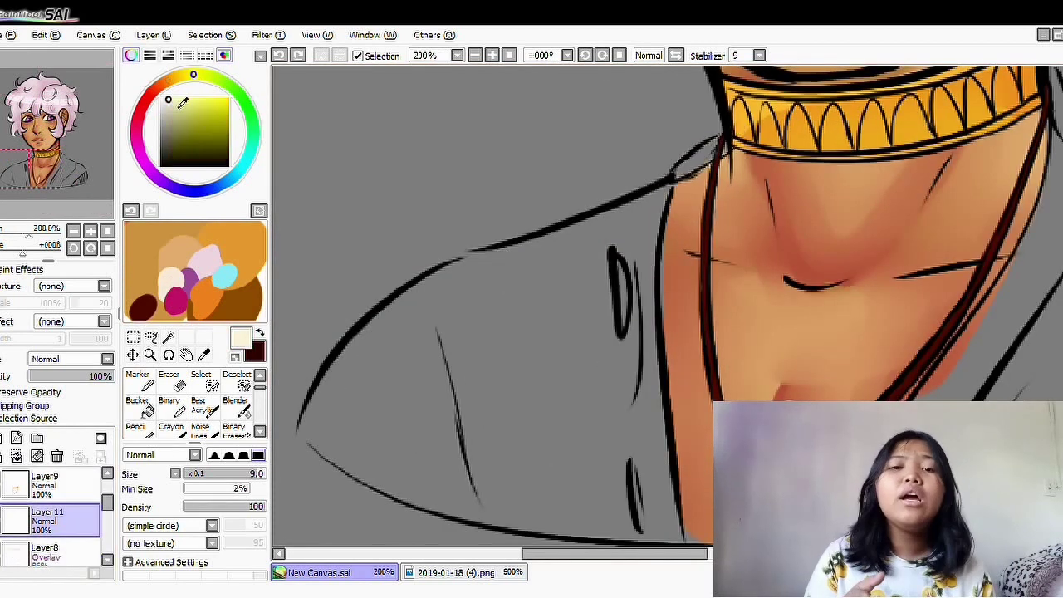
Step: Fill the garment half with the slits in cream on Layer11, below Layer9, using the size 20 brush
{"action": "left_click", "coordinate": [131, 55]}
{"action": "left_click", "coordinate": [240, 520]}
{"action": "left_click_drag", "start_coordinate": [581, 274], "coordinate": [390, 415]}
{"action": "key", "text": "ctrl+z"}
{"action": "mouse_move", "coordinate": [519, 268]}
{"action": "left_mouse_down"}
{"action": "mouse_move", "coordinate": [407, 314]}
{"action": "mouse_move", "coordinate": [315, 421]}
{"action": "mouse_move", "coordinate": [408, 304]}
{"action": "mouse_move", "coordinate": [653, 205]}
{"action": "mouse_move", "coordinate": [716, 137]}
{"action": "mouse_move", "coordinate": [644, 373]}
{"action": "mouse_move", "coordinate": [629, 510]}
{"action": "left_mouse_up"}
{"action": "key", "text": "ctrl+z"}
{"action": "scroll", "coordinate": [635, 455], "scroll_direction": "down", "scroll_amount": 1}
{"action": "scroll", "coordinate": [448, 403], "scroll_direction": "up", "scroll_amount": 1}
{"action": "scroll", "coordinate": [403, 391], "scroll_direction": "down", "scroll_amount": 1}
{"action": "mouse_move", "coordinate": [398, 405]}
{"action": "left_mouse_down"}
{"action": "mouse_move", "coordinate": [563, 451]}
{"action": "mouse_move", "coordinate": [618, 453]}
{"action": "mouse_move", "coordinate": [623, 283]}
{"action": "mouse_move", "coordinate": [469, 353]}
{"action": "mouse_move", "coordinate": [609, 352]}
{"action": "mouse_move", "coordinate": [565, 432]}
{"action": "left_mouse_up"}
{"action": "scroll", "coordinate": [762, 193], "scroll_direction": "down", "scroll_amount": 1}
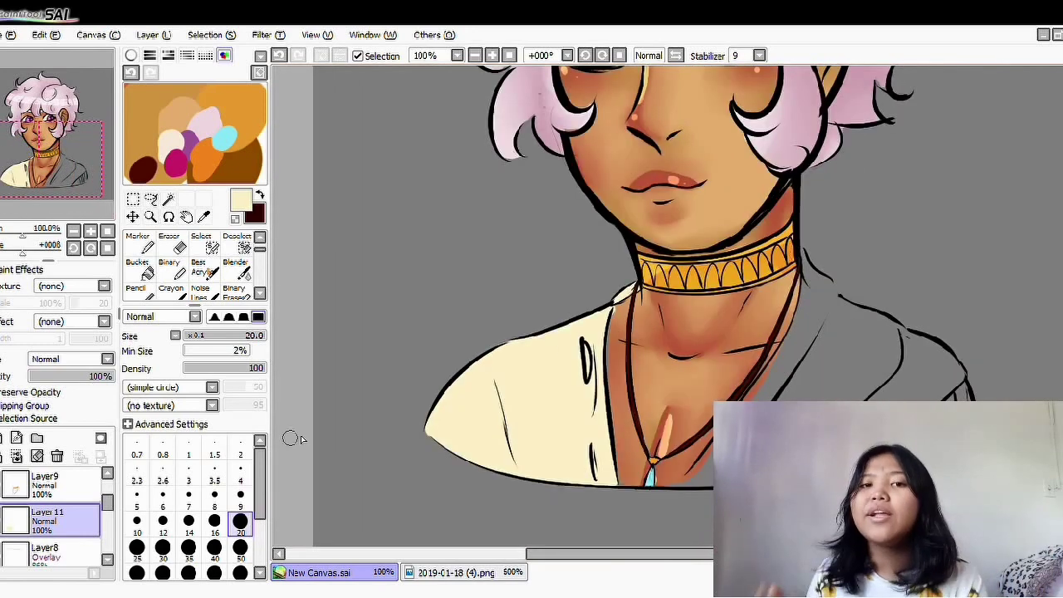
Step: Colour the two slits on the cream garment and the striped band on the opposite sleeve golden yellow on Layer9
{"action": "scroll", "coordinate": [647, 329], "scroll_direction": "up", "scroll_amount": 1}
{"action": "left_click", "coordinate": [13, 497]}
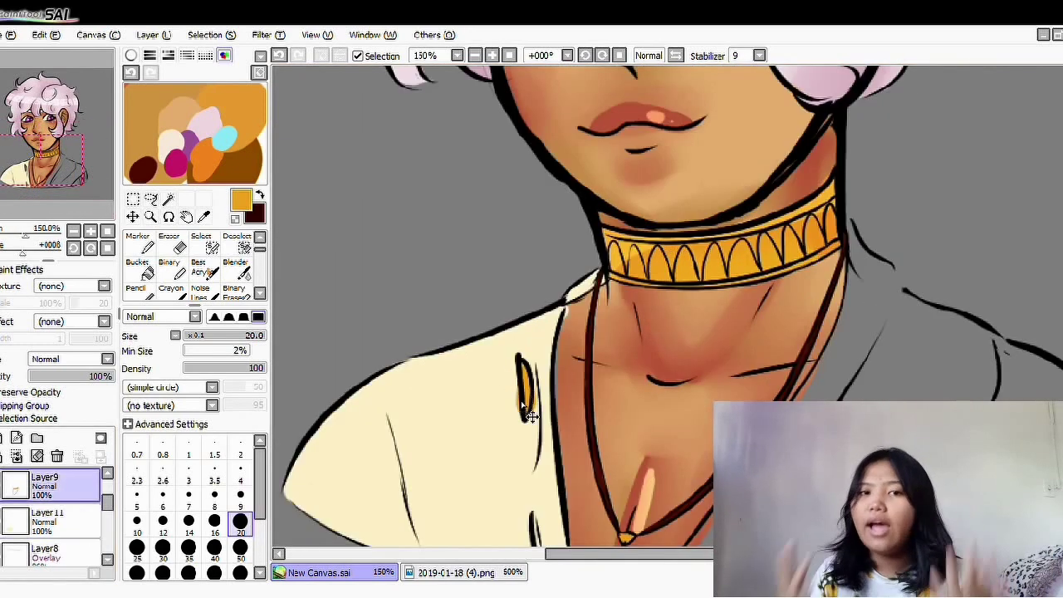
{"action": "left_click_drag", "start_coordinate": [523, 374], "coordinate": [527, 399]}
{"action": "scroll", "coordinate": [527, 398], "scroll_direction": "down", "scroll_amount": 1}
{"action": "left_click_drag", "start_coordinate": [579, 453], "coordinate": [579, 470]}
{"action": "scroll", "coordinate": [580, 465], "scroll_direction": "down", "scroll_amount": 1}
{"action": "scroll", "coordinate": [579, 465], "scroll_direction": "up", "scroll_amount": 1}
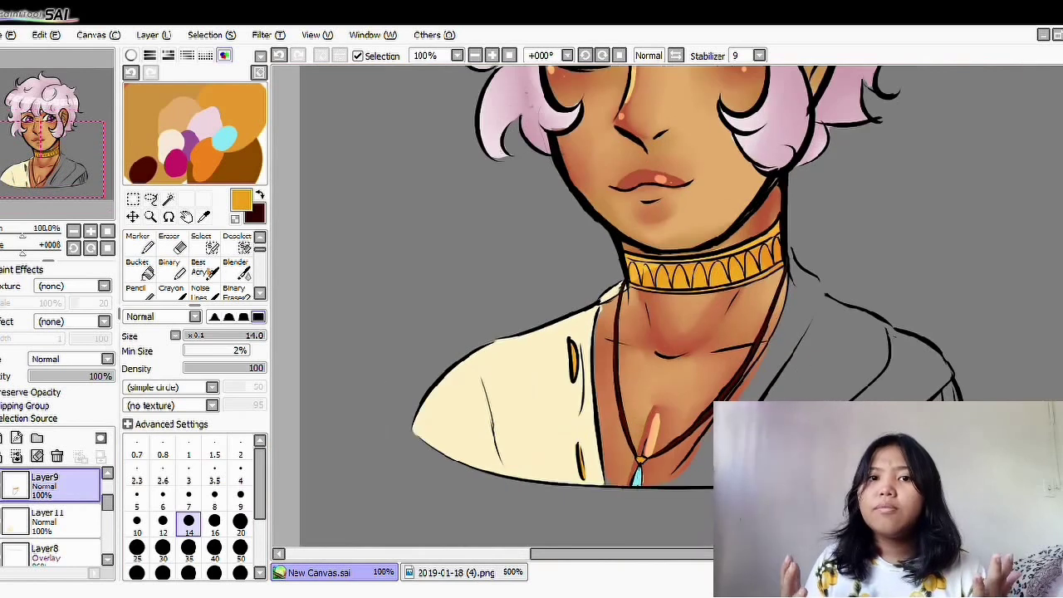
{"action": "scroll", "coordinate": [656, 316], "scroll_direction": "down", "scroll_amount": 1}
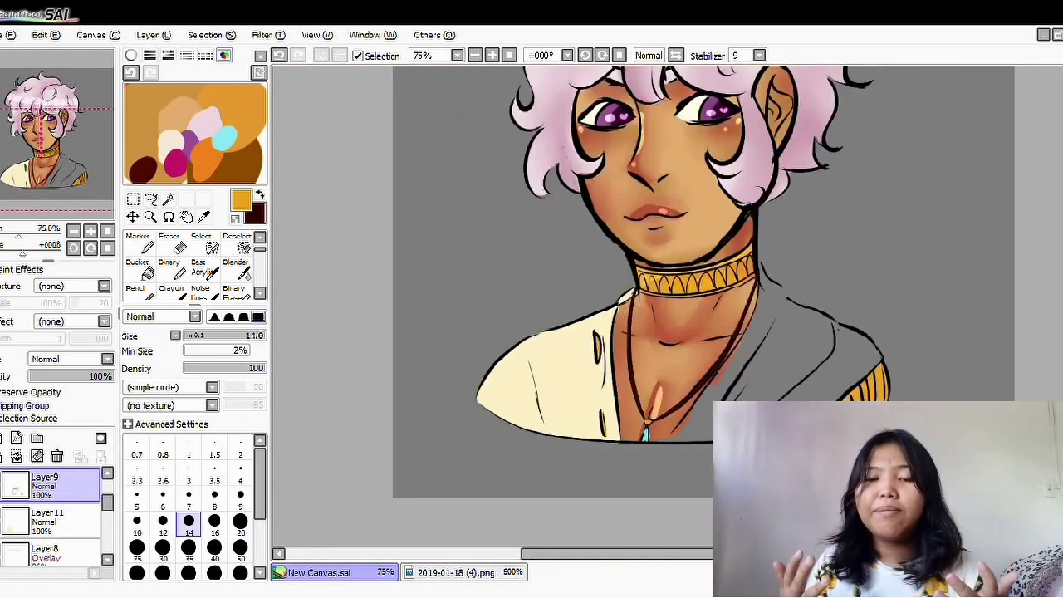
{"action": "scroll", "coordinate": [791, 260], "scroll_direction": "up", "scroll_amount": 1}
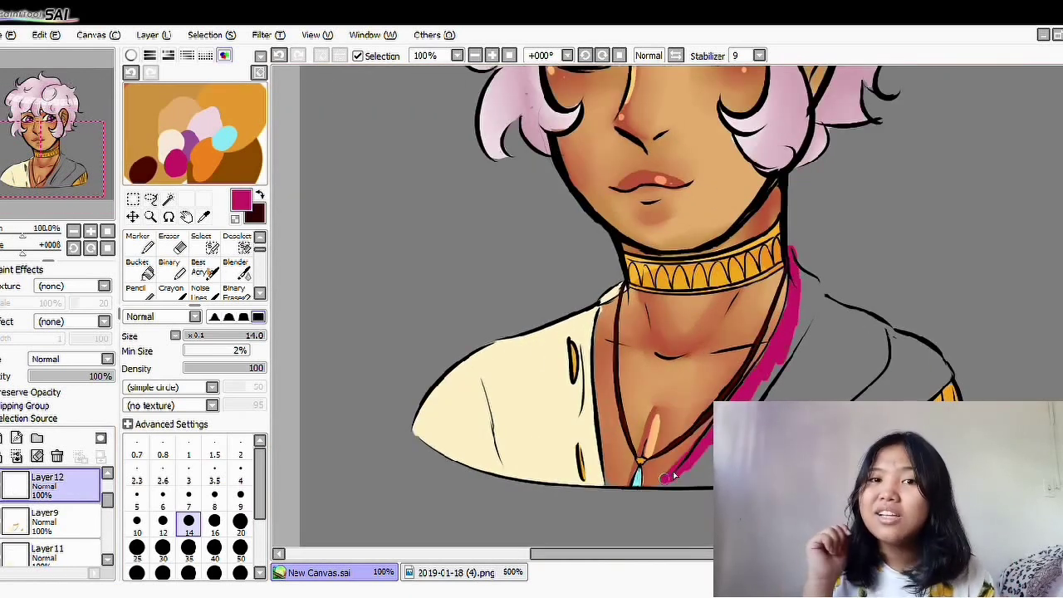
Step: Outline the drape's edges and fill its whole area with magenta on Layer12, using the size 20 brush
{"action": "key", "text": "ctrl+z"}
{"action": "mouse_move", "coordinate": [795, 272]}
{"action": "left_mouse_down"}
{"action": "mouse_move", "coordinate": [816, 305]}
{"action": "mouse_move", "coordinate": [871, 328]}
{"action": "left_mouse_up"}
{"action": "key", "text": "ctrl+z"}
{"action": "mouse_move", "coordinate": [796, 270]}
{"action": "left_mouse_down"}
{"action": "mouse_move", "coordinate": [851, 321]}
{"action": "mouse_move", "coordinate": [918, 350]}
{"action": "mouse_move", "coordinate": [930, 386]}
{"action": "mouse_move", "coordinate": [953, 397]}
{"action": "left_mouse_up"}
{"action": "key", "text": "ctrl+z"}
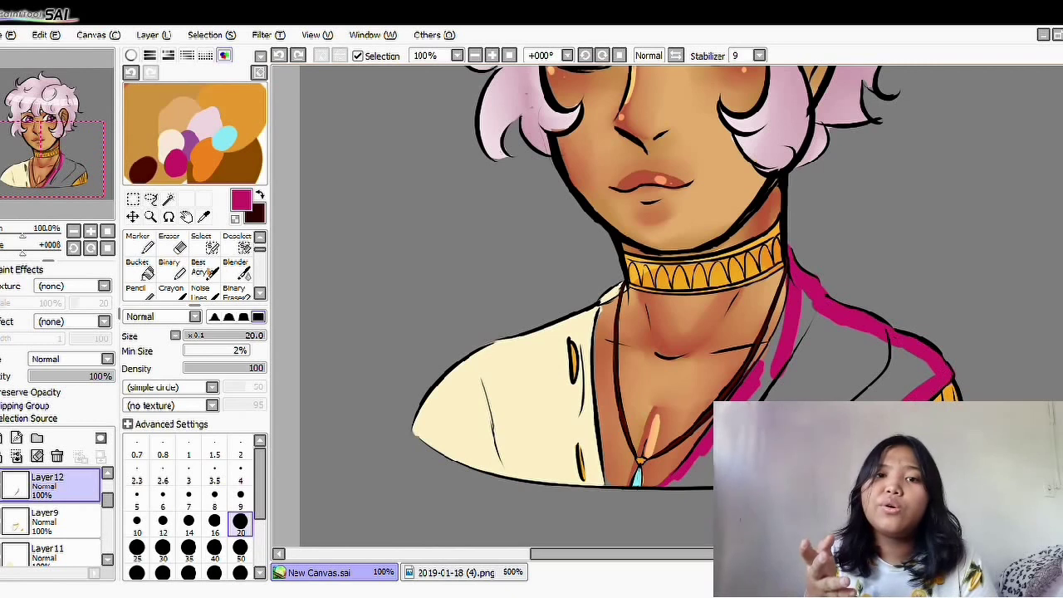
{"action": "mouse_move", "coordinate": [787, 335]}
{"action": "left_mouse_down"}
{"action": "mouse_move", "coordinate": [783, 392]}
{"action": "mouse_move", "coordinate": [814, 385]}
{"action": "mouse_move", "coordinate": [832, 398]}
{"action": "mouse_move", "coordinate": [883, 398]}
{"action": "mouse_move", "coordinate": [920, 377]}
{"action": "mouse_move", "coordinate": [810, 386]}
{"action": "mouse_move", "coordinate": [830, 344]}
{"action": "left_mouse_up"}
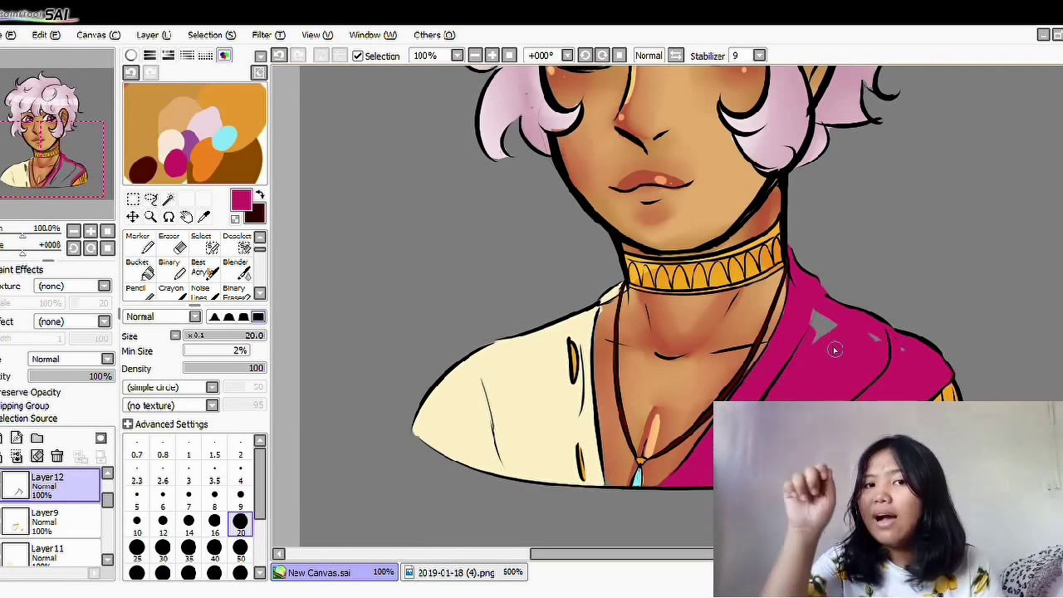
Step: Fill the uncoloured skin at the bottom of the chest near the pendant with a sampled brown skin tone on Layer2
{"action": "scroll", "coordinate": [909, 354], "scroll_direction": "down", "scroll_amount": 1}
{"action": "scroll", "coordinate": [49, 515], "scroll_direction": "down", "scroll_amount": 3}
{"action": "left_click", "coordinate": [45, 563]}
{"action": "scroll", "coordinate": [538, 496], "scroll_direction": "up", "scroll_amount": 3}
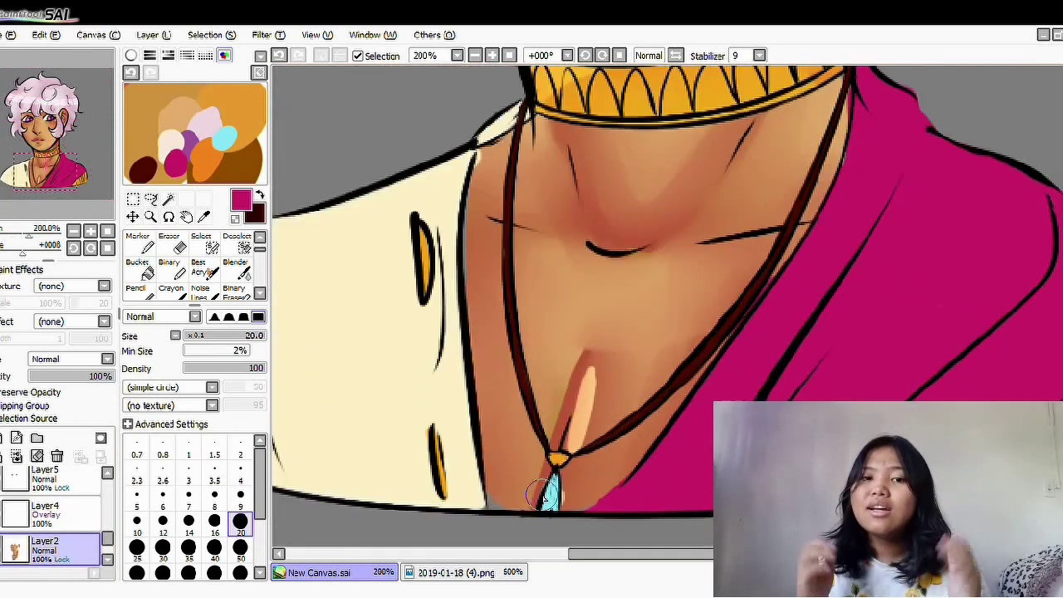
{"action": "left_click", "coordinate": [46, 391]}
{"action": "key", "text": "b"}
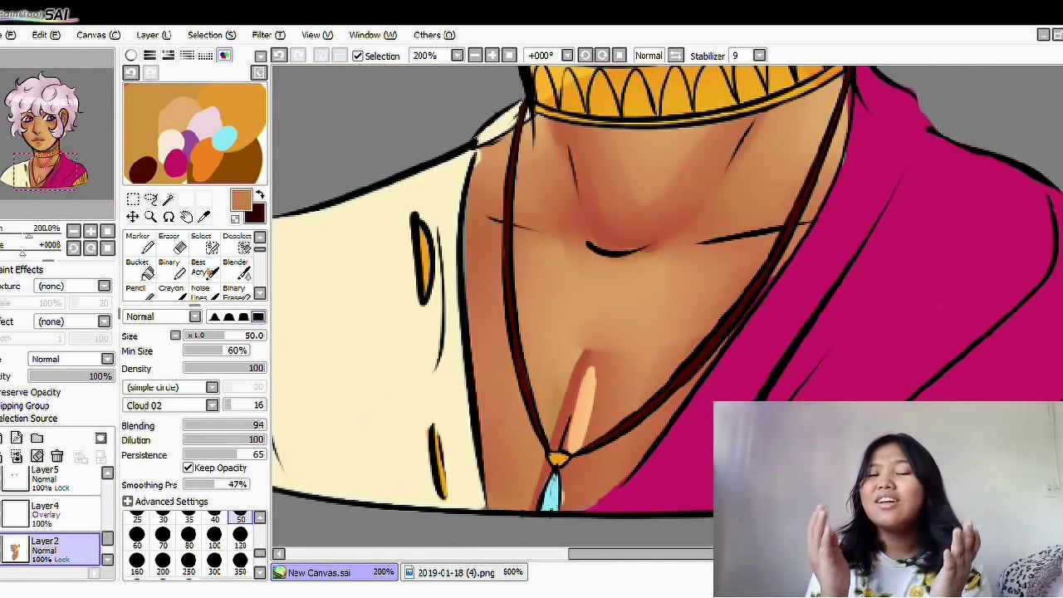
Step: Clean up the line art where the cream garment's shoulder meets its collar on Layer1, using the size 9 eraser
{"action": "scroll", "coordinate": [50, 515], "scroll_direction": "up", "scroll_amount": 3}
{"action": "left_click", "coordinate": [45, 485]}
{"action": "scroll", "coordinate": [581, 225], "scroll_direction": "up", "scroll_amount": 3}
{"action": "key", "text": "e"}
{"action": "scroll", "coordinate": [577, 244], "scroll_direction": "down", "scroll_amount": 6}
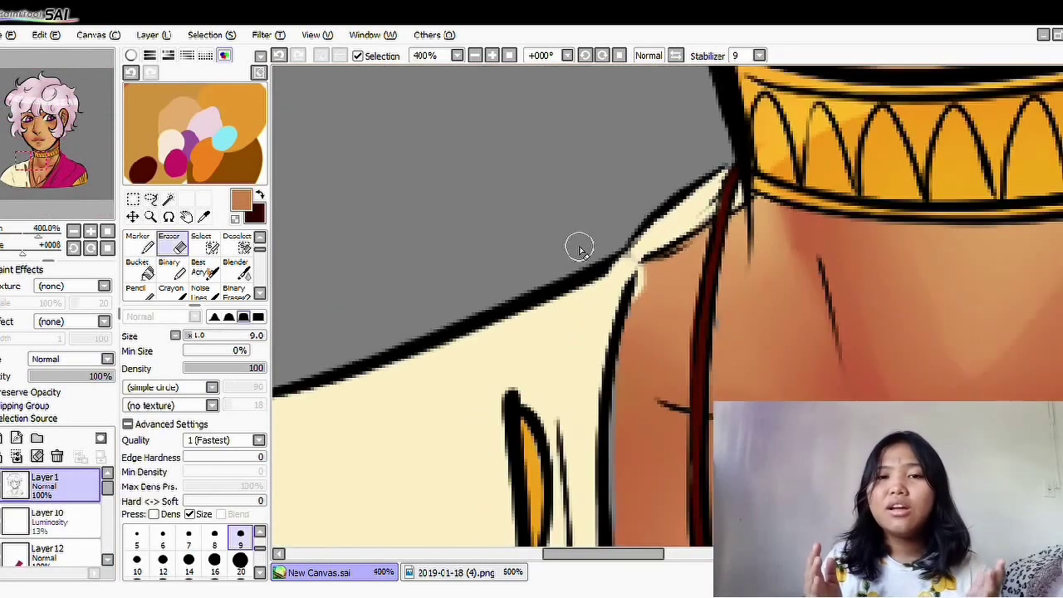
Step: Shade the magenta drape's folds in dark maroon on Layer12 and blend the shadows with the size 50 Cloud 02 brush
{"action": "scroll", "coordinate": [640, 404], "scroll_direction": "up", "scroll_amount": 1}
{"action": "left_click", "coordinate": [48, 548]}
{"action": "scroll", "coordinate": [50, 515], "scroll_direction": "down", "scroll_amount": 1}
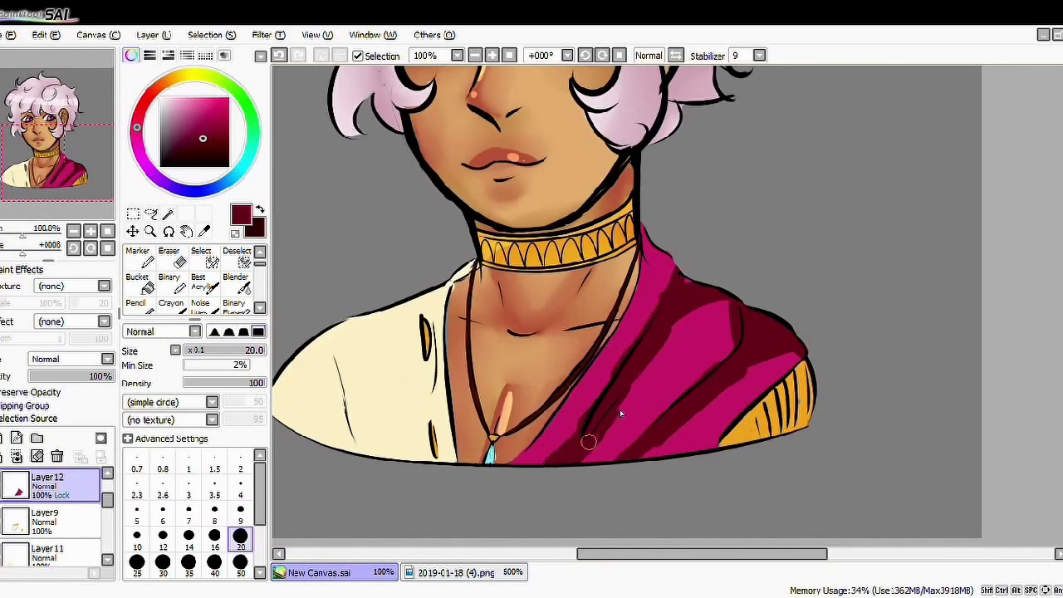
{"action": "key", "text": "b"}
{"action": "left_click_drag", "start_coordinate": [644, 241], "coordinate": [564, 440]}
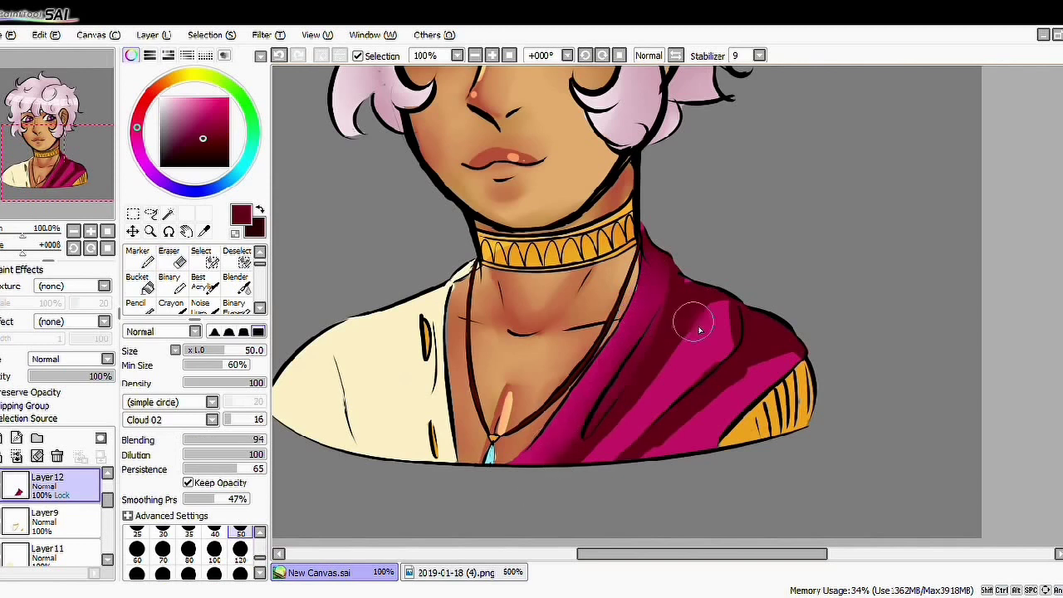
{"action": "left_click_drag", "start_coordinate": [696, 289], "coordinate": [602, 460]}
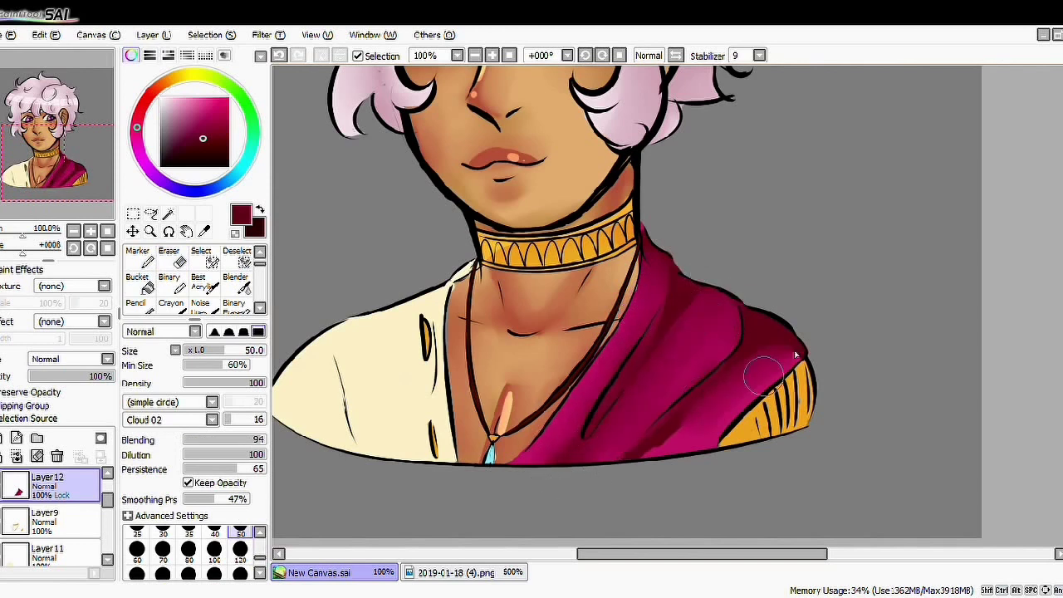
{"action": "scroll", "coordinate": [691, 455], "scroll_direction": "down", "scroll_amount": 2}
{"action": "scroll", "coordinate": [695, 441], "scroll_direction": "up", "scroll_amount": 1}
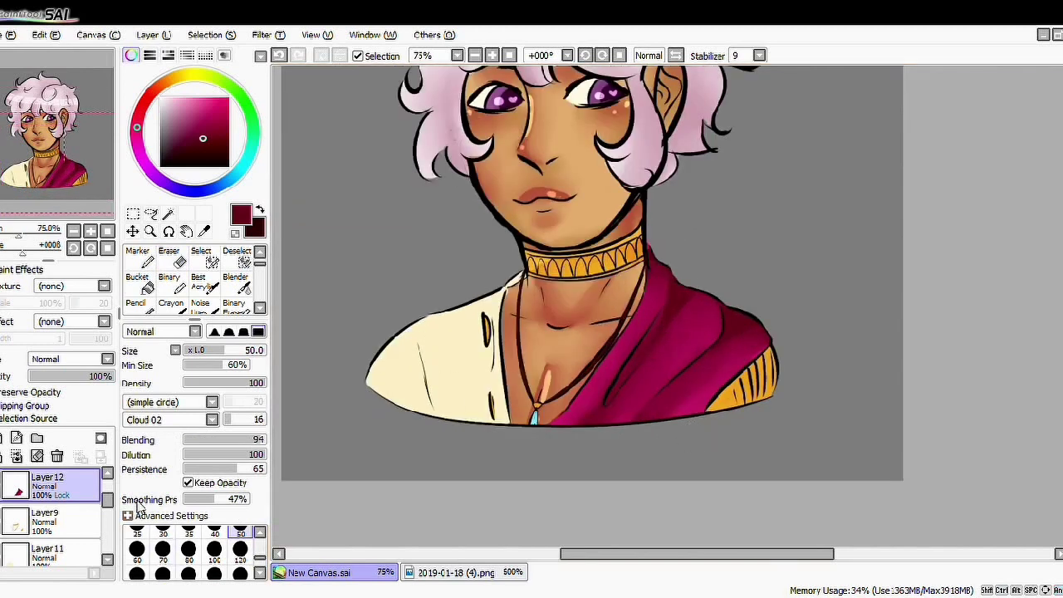
Step: Paint tan shadows along the cream garment's sleeve crease and slits on Layer11 with the size 20 brush and blend them
{"action": "left_click", "coordinate": [49, 550]}
{"action": "left_click", "coordinate": [480, 379], "text": "alt"}
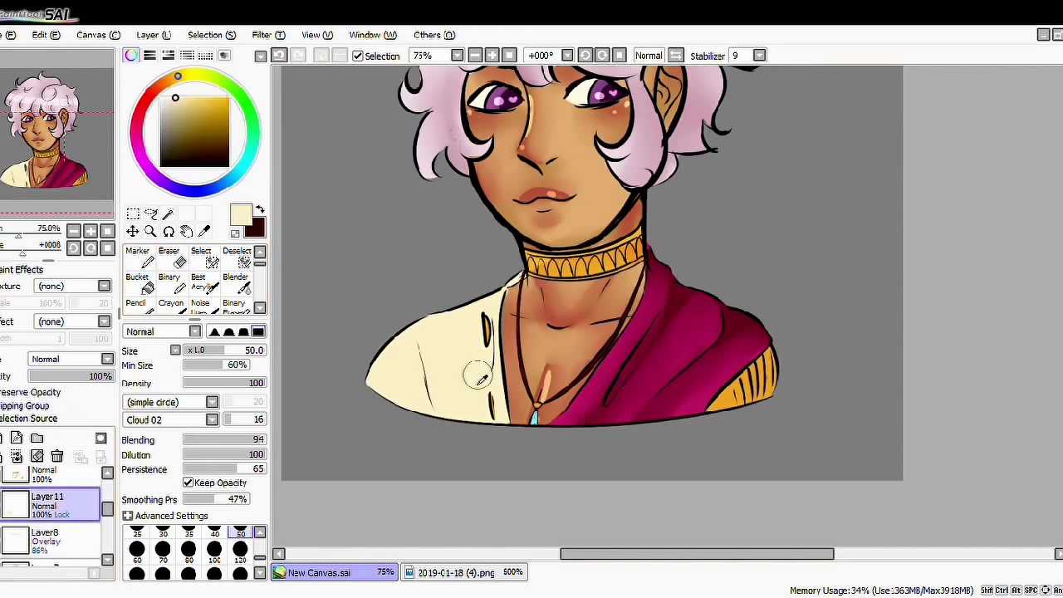
{"action": "key", "text": "n"}
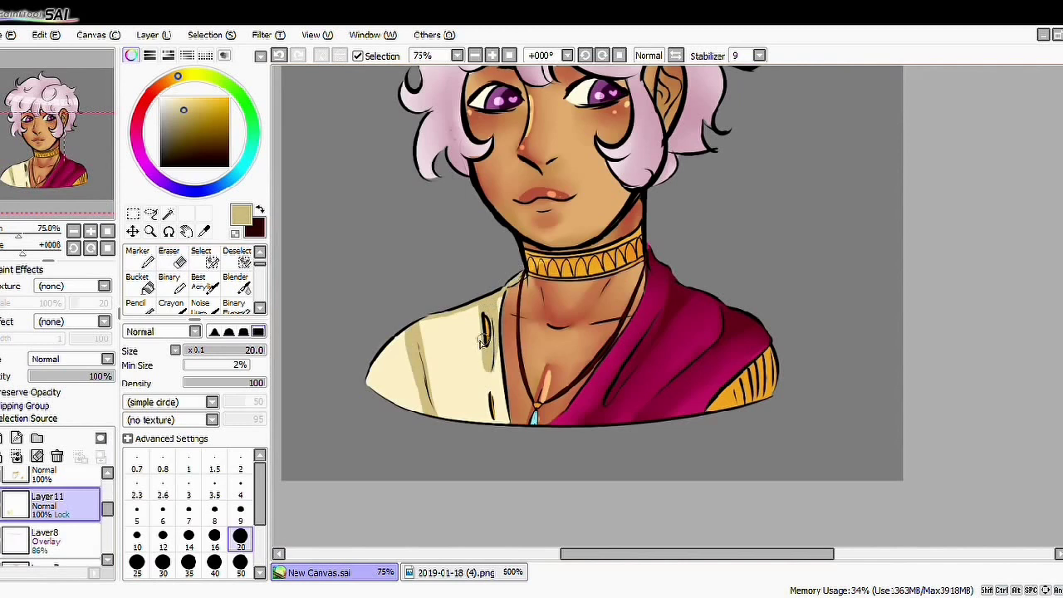
{"action": "key", "text": "b"}
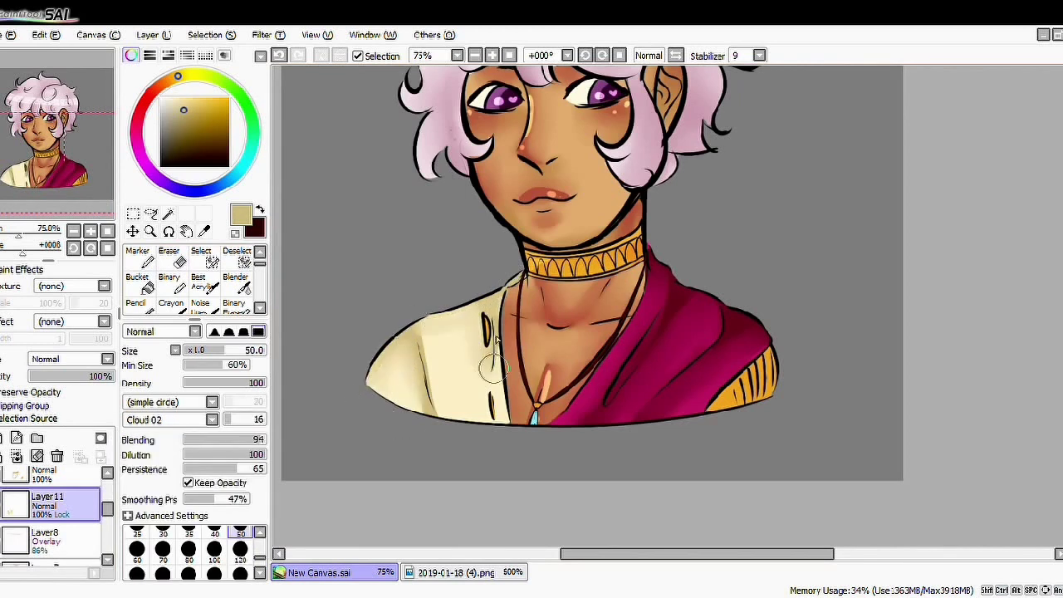
{"action": "scroll", "coordinate": [531, 479], "scroll_direction": "down", "scroll_amount": 2}
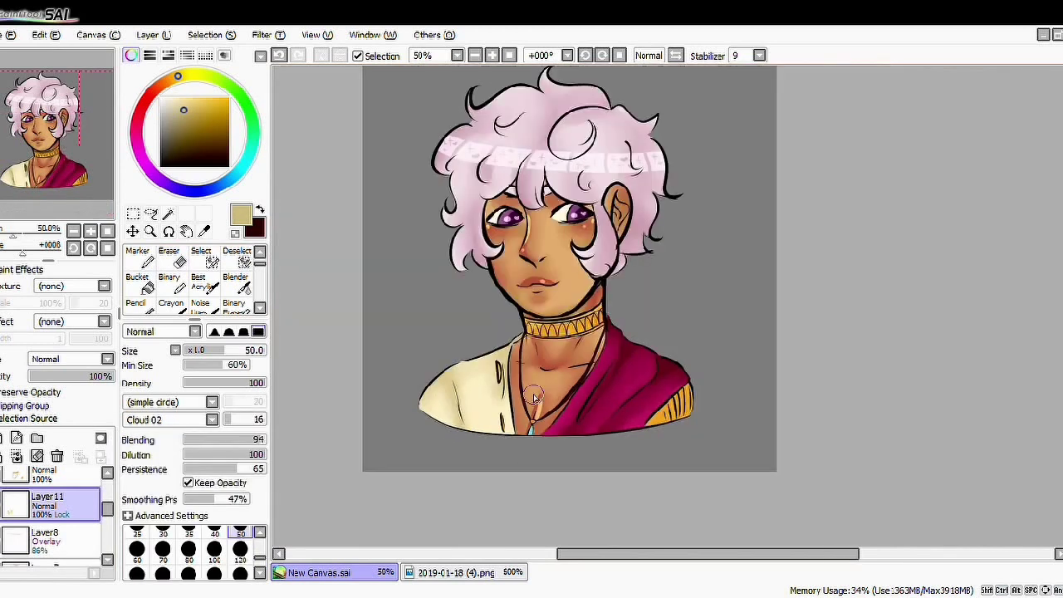
Step: Add a new layer above the Layer1 line art and shift the colour hue towards pinkish red
{"action": "left_click", "coordinate": [50, 490]}
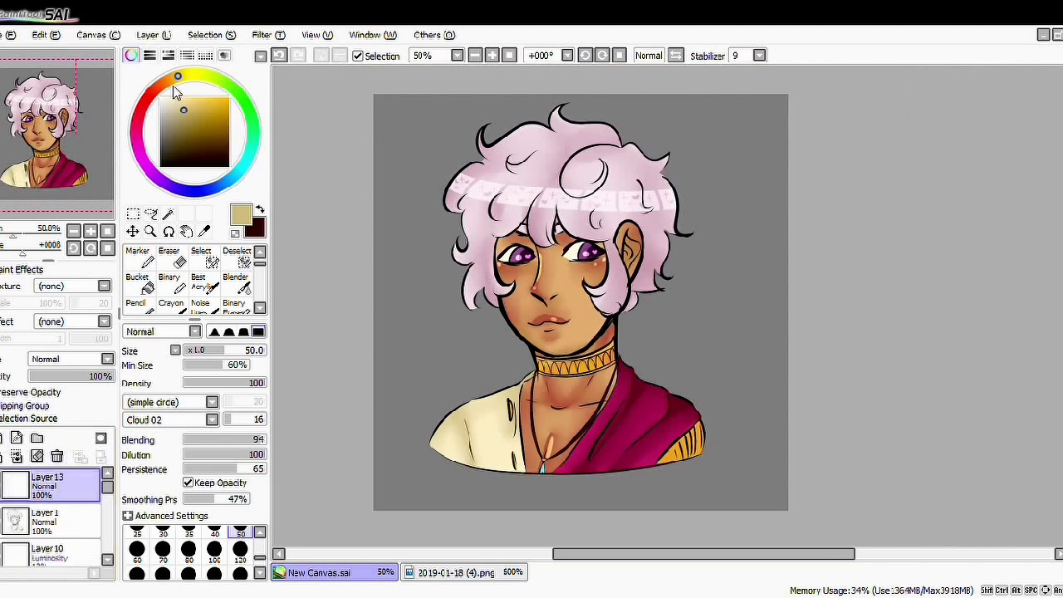
{"action": "left_click_drag", "start_coordinate": [174, 91], "coordinate": [136, 130]}
{"action": "key", "text": "n"}
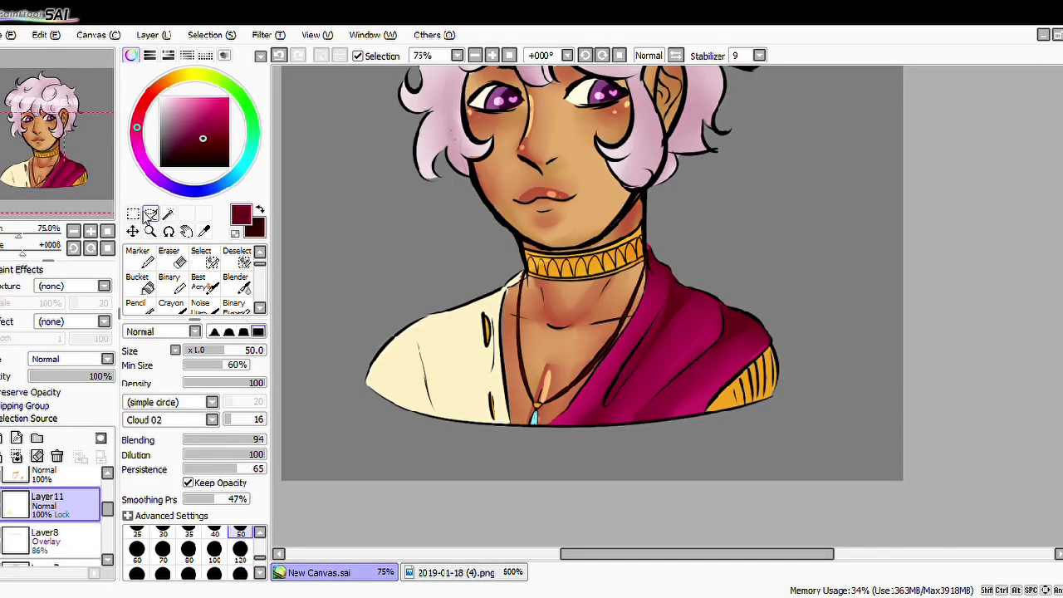
Step: Shade the cream garment's folds in tan on Layer11, starting from its sampled cream, and soften them with the size 50 brush
{"action": "left_click", "coordinate": [480, 378], "text": "alt"}
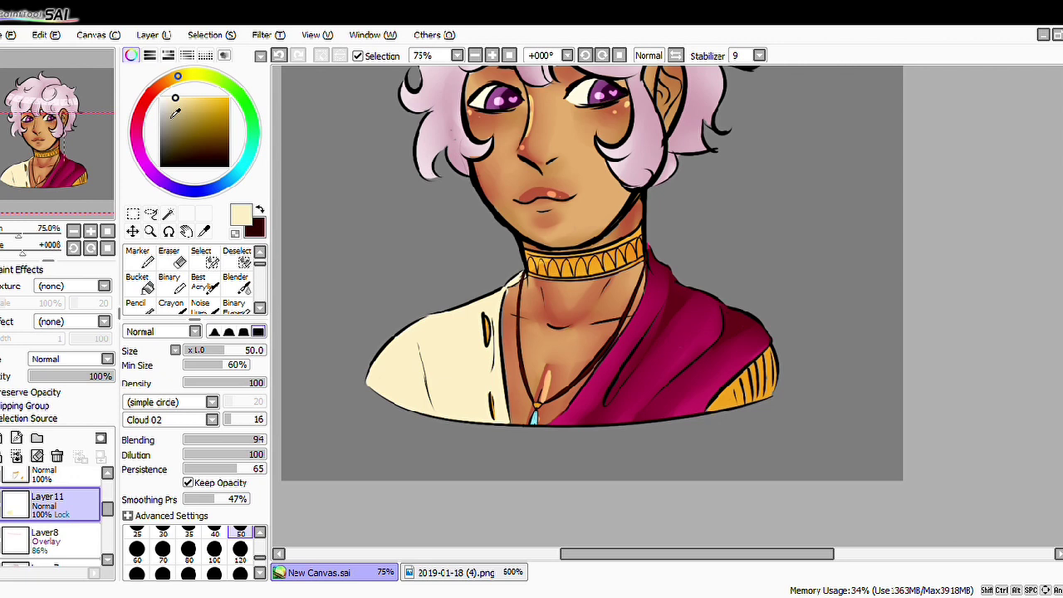
{"action": "key", "text": "n"}
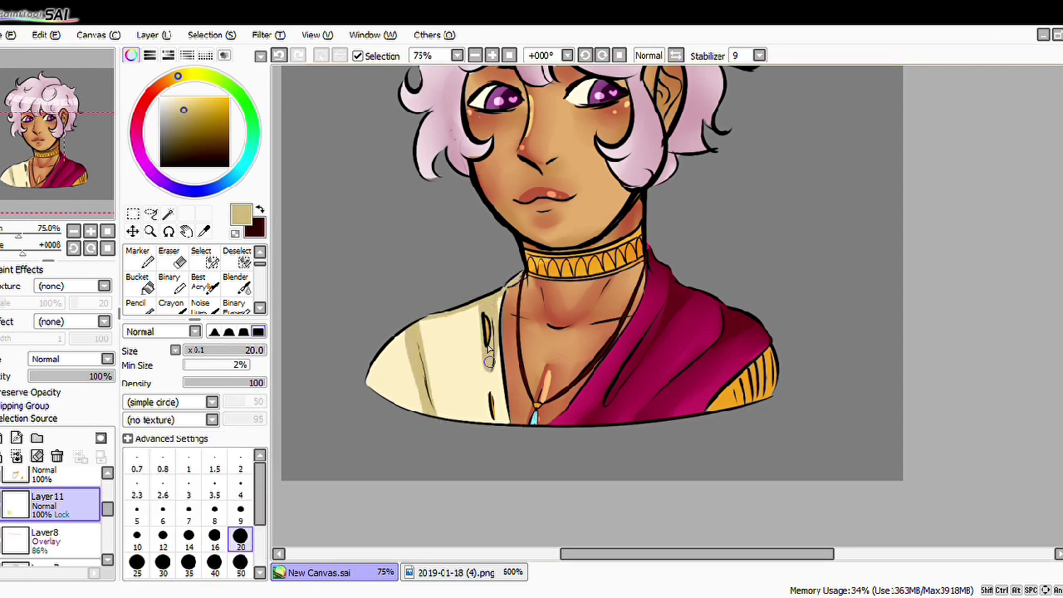
{"action": "key", "text": "b"}
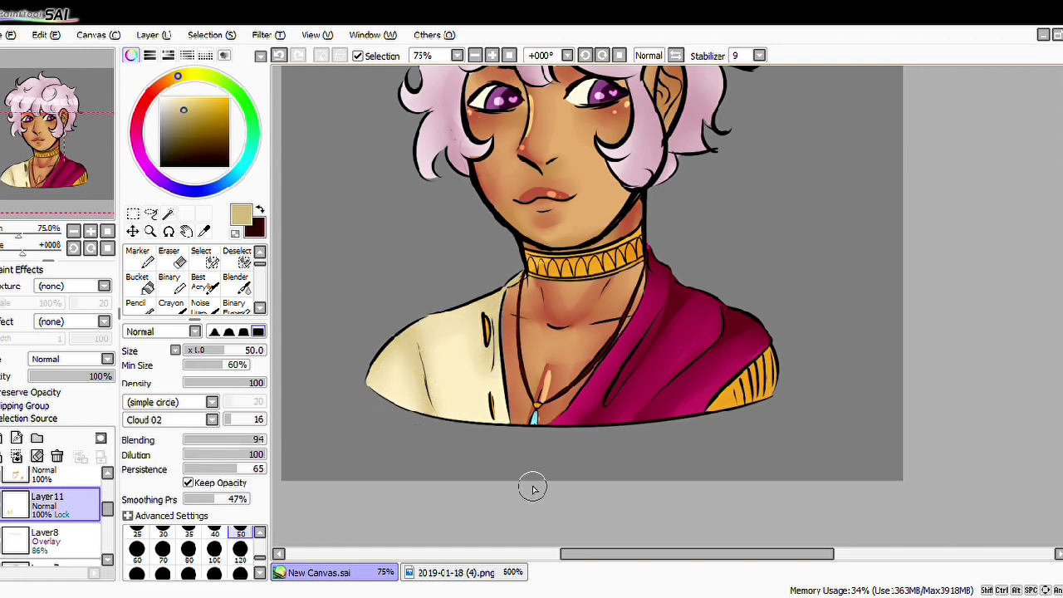
{"action": "scroll", "coordinate": [532, 488], "scroll_direction": "down", "scroll_amount": 3}
{"action": "scroll", "coordinate": [532, 488], "scroll_direction": "up", "scroll_amount": 2}
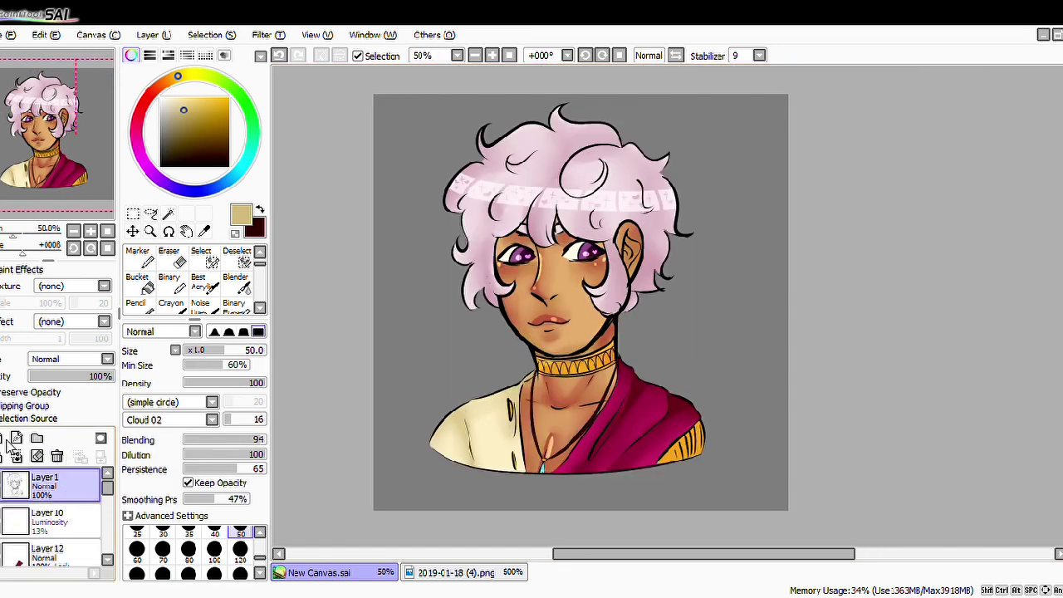
Step: Add Layer13 above Layer1, cover the portrait in dark red with the size 500 brush, and clip it to the line art
{"action": "left_click_drag", "start_coordinate": [164, 86], "coordinate": [139, 113]}
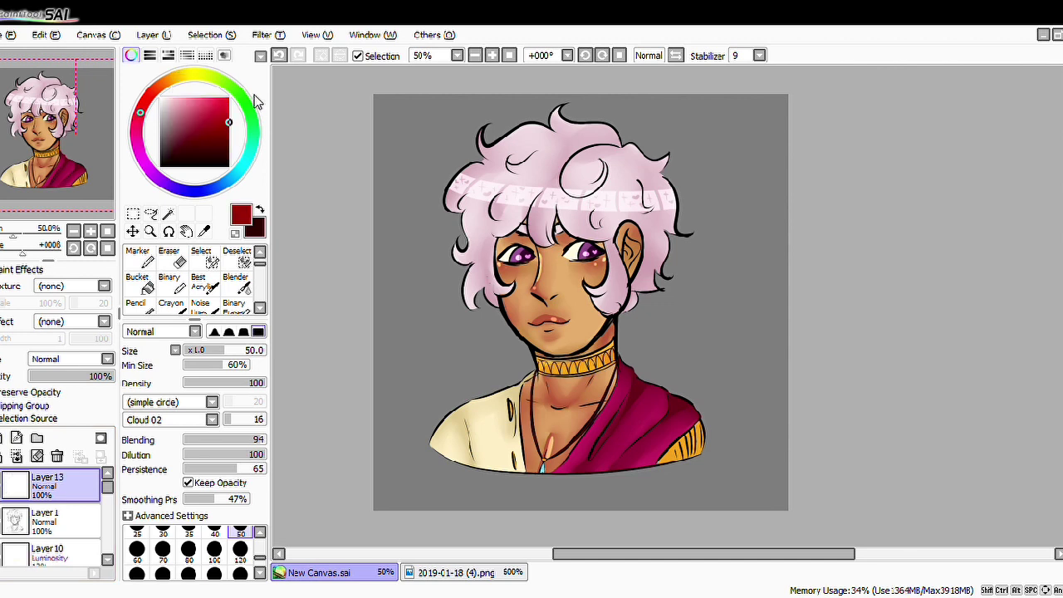
{"action": "key", "text": "n"}
{"action": "scroll", "coordinate": [264, 549], "scroll_direction": "down", "scroll_amount": 3}
{"action": "left_click", "coordinate": [188, 562]}
{"action": "mouse_move", "coordinate": [582, 166]}
{"action": "left_mouse_down"}
{"action": "mouse_move", "coordinate": [507, 202]}
{"action": "mouse_move", "coordinate": [489, 396]}
{"action": "mouse_move", "coordinate": [681, 465]}
{"action": "left_mouse_up"}
{"action": "left_click", "coordinate": [47, 405]}
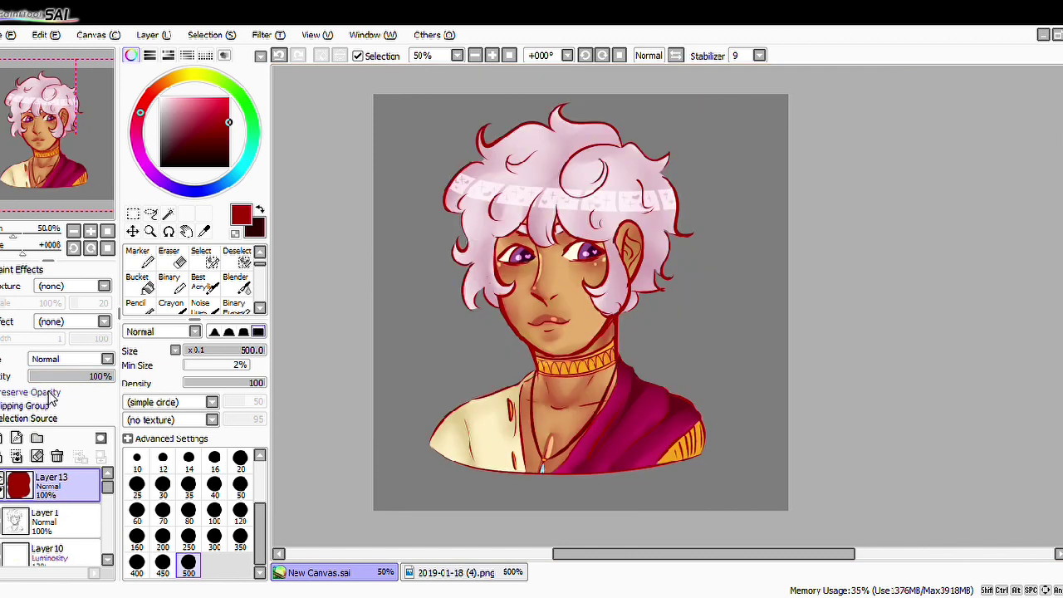
Step: Try recolouring the line art on Layer13 in muted crimson and in a near-black maroon
{"action": "left_click_drag", "start_coordinate": [453, 188], "coordinate": [511, 474]}
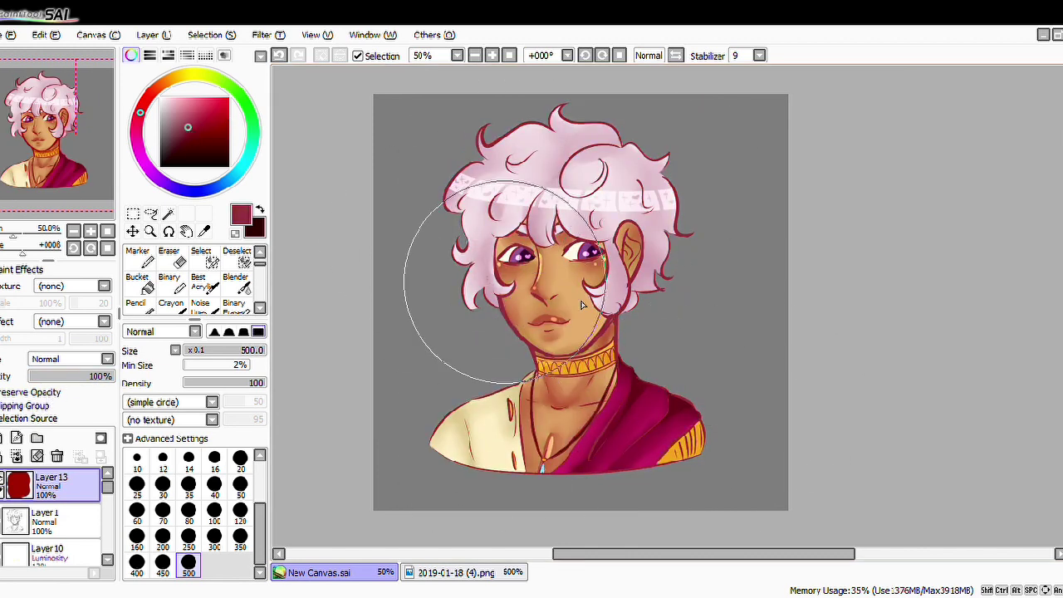
{"action": "scroll", "coordinate": [494, 303], "scroll_direction": "up", "scroll_amount": 1}
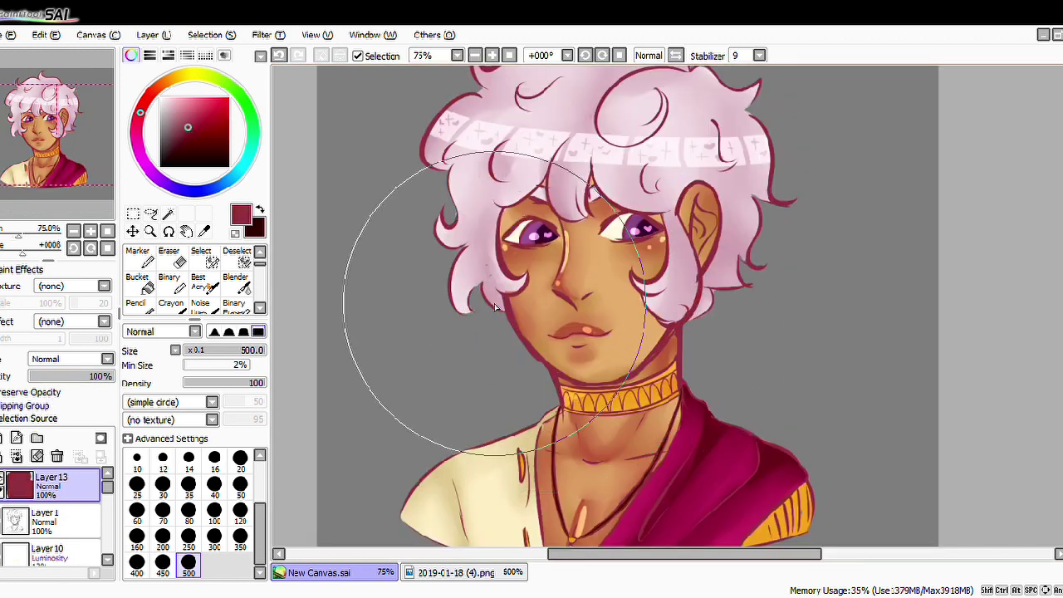
{"action": "left_click", "coordinate": [169, 141]}
{"action": "scroll", "coordinate": [544, 235], "scroll_direction": "down", "scroll_amount": 1}
{"action": "left_click", "coordinate": [174, 161]}
{"action": "mouse_move", "coordinate": [606, 365]}
{"action": "left_mouse_down"}
{"action": "mouse_move", "coordinate": [763, 290]}
{"action": "mouse_move", "coordinate": [551, 142]}
{"action": "mouse_move", "coordinate": [418, 490]}
{"action": "left_mouse_up"}
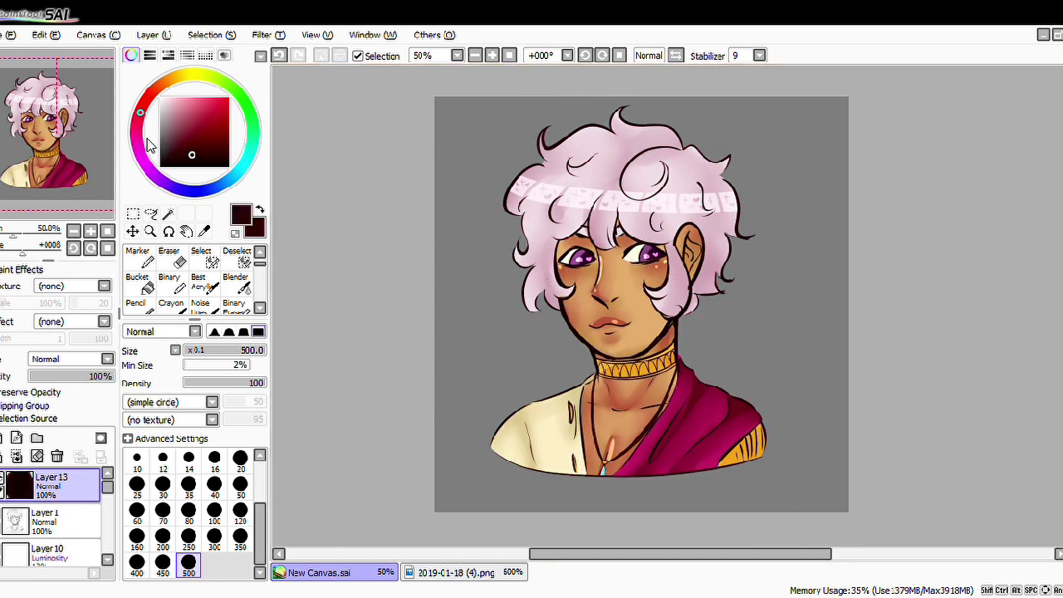
Step: Recolour the line art on Layer13 through several dark purples to a dark navy blue
{"action": "scroll", "coordinate": [616, 465], "scroll_direction": "up", "scroll_amount": 1}
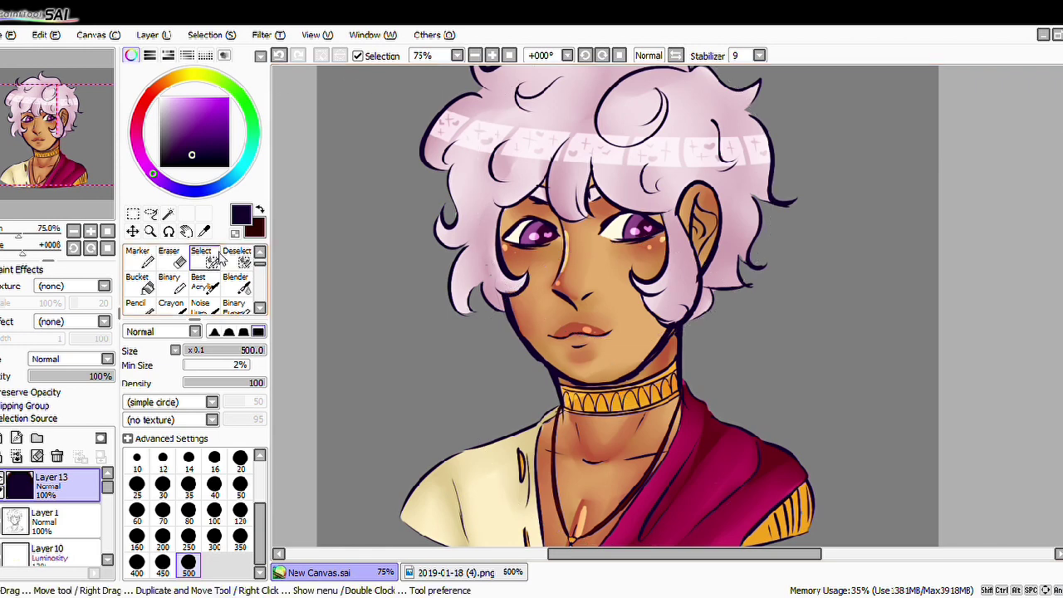
{"action": "scroll", "coordinate": [712, 356], "scroll_direction": "down", "scroll_amount": 1}
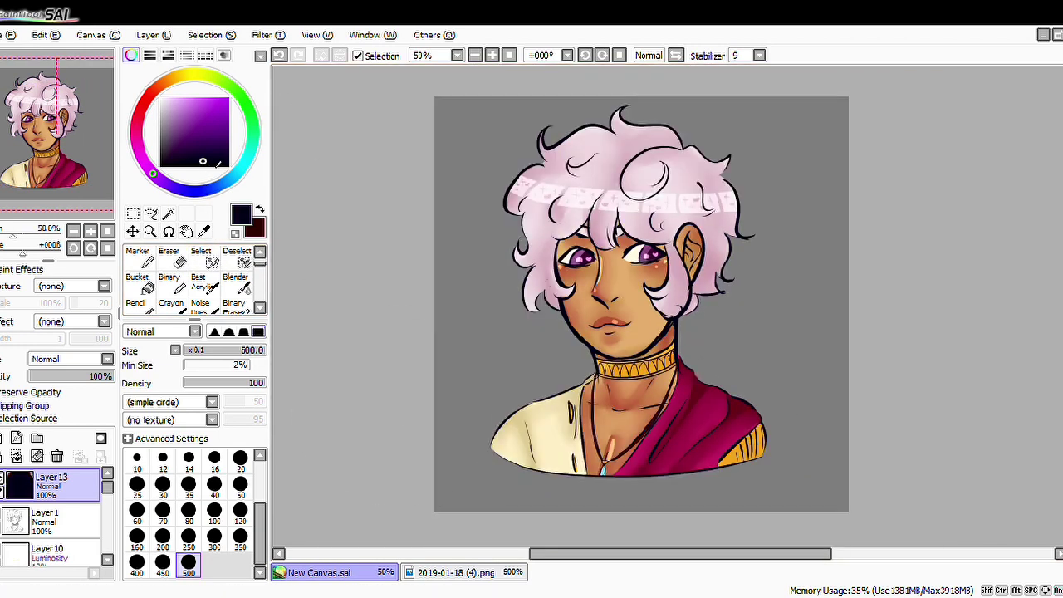
{"action": "scroll", "coordinate": [806, 178], "scroll_direction": "up", "scroll_amount": 1}
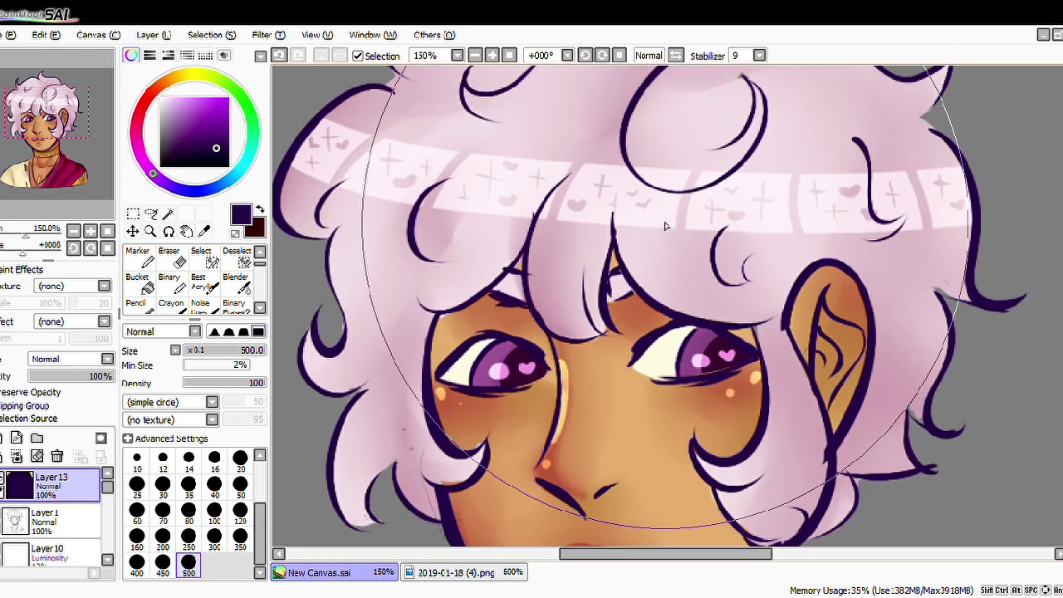
{"action": "scroll", "coordinate": [626, 266], "scroll_direction": "down", "scroll_amount": 1}
{"action": "scroll", "coordinate": [627, 266], "scroll_direction": "up", "scroll_amount": 1}
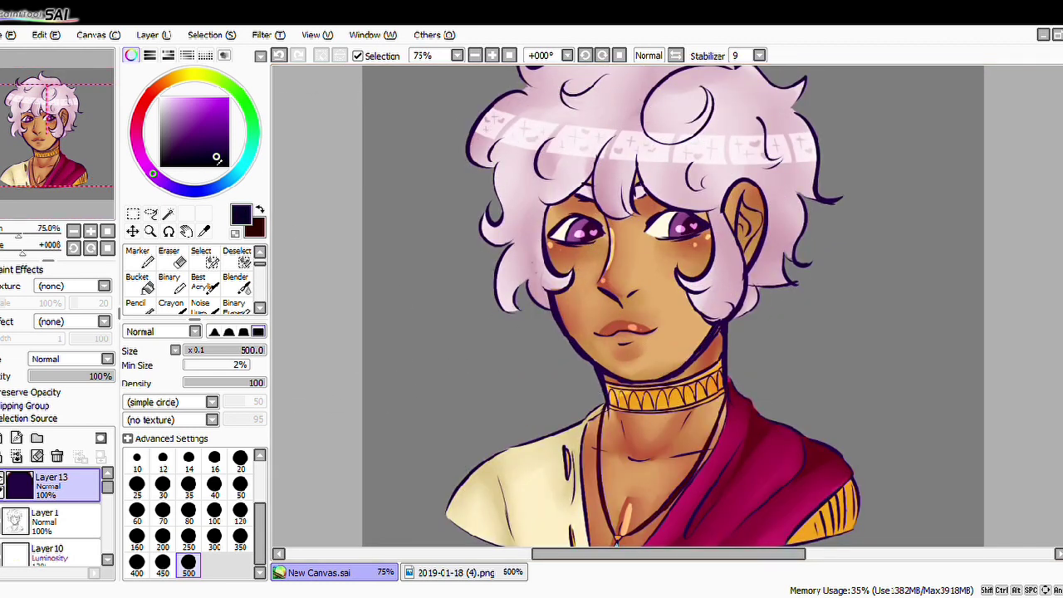
{"action": "scroll", "coordinate": [610, 373], "scroll_direction": "down", "scroll_amount": 1}
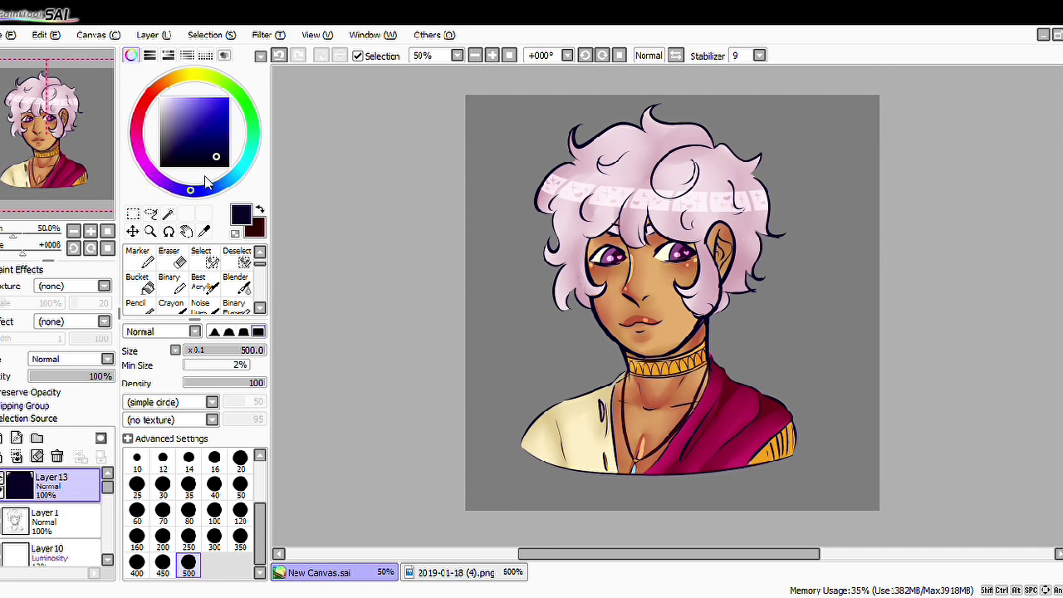
{"action": "scroll", "coordinate": [474, 333], "scroll_direction": "up", "scroll_amount": 1}
{"action": "scroll", "coordinate": [391, 241], "scroll_direction": "down", "scroll_amount": 1}
Step: Apply the Lace 3 pt texture to the hair on Layer7 at 100% scale and strength 32
{"action": "scroll", "coordinate": [54, 504], "scroll_direction": "down", "scroll_amount": 3}
{"action": "scroll", "coordinate": [57, 510], "scroll_direction": "down", "scroll_amount": 2}
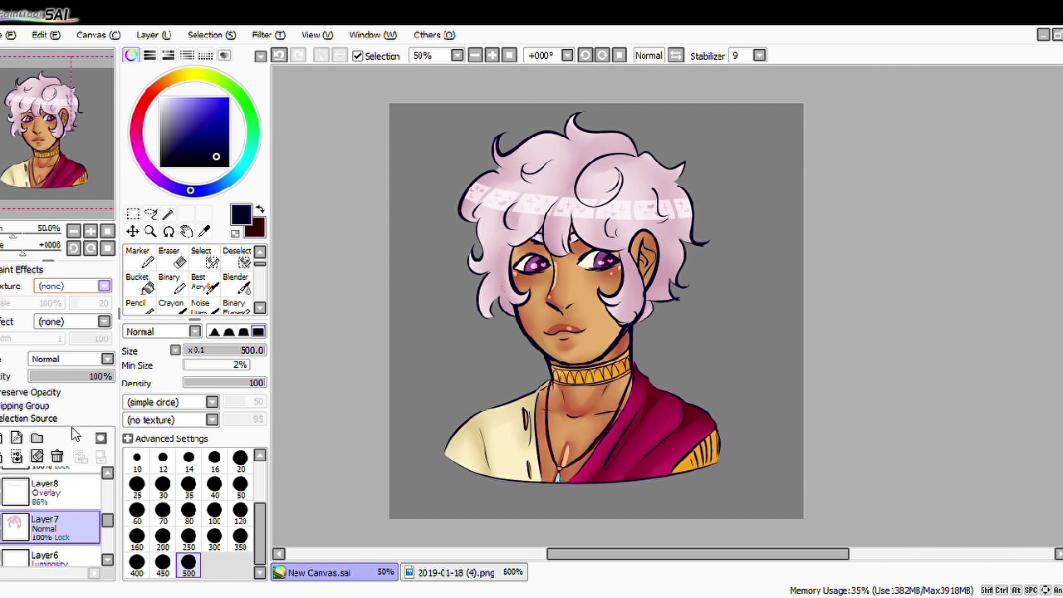
{"action": "scroll", "coordinate": [541, 172], "scroll_direction": "up", "scroll_amount": 4}
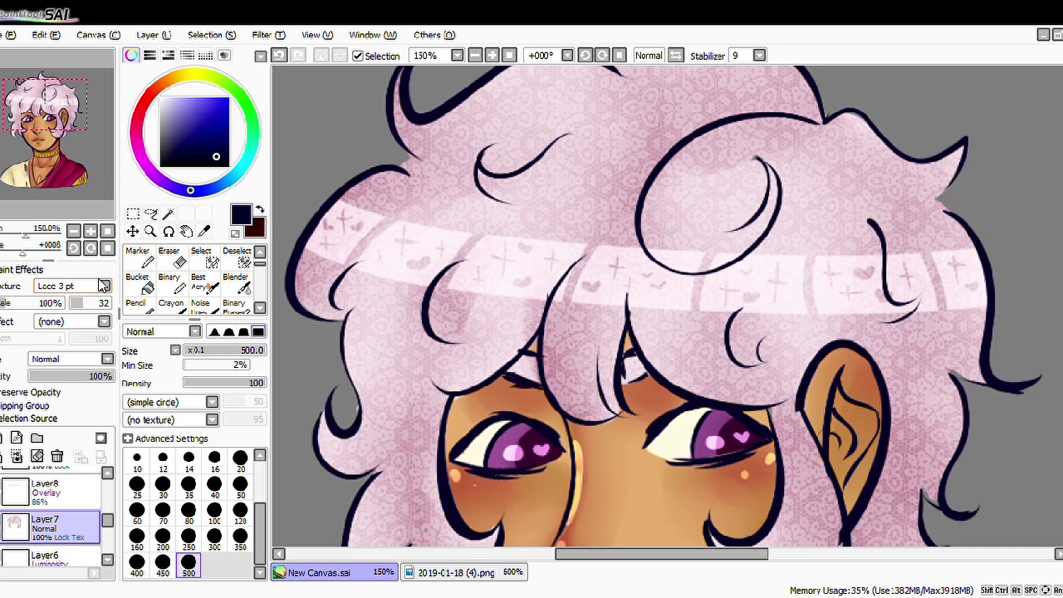
{"action": "key", "text": "ctrl+minus"}
{"action": "key", "text": "ctrl+minus"}
{"action": "key", "text": "ctrl+minus"}
{"action": "key", "text": "ctrl+plus"}
Step: Apply the Lace 1 pt texture to the magenta drape on Layer12 at 100% scale and strength 20
{"action": "scroll", "coordinate": [8, 553], "scroll_direction": "up", "scroll_amount": 3}
{"action": "left_click", "coordinate": [50, 488]}
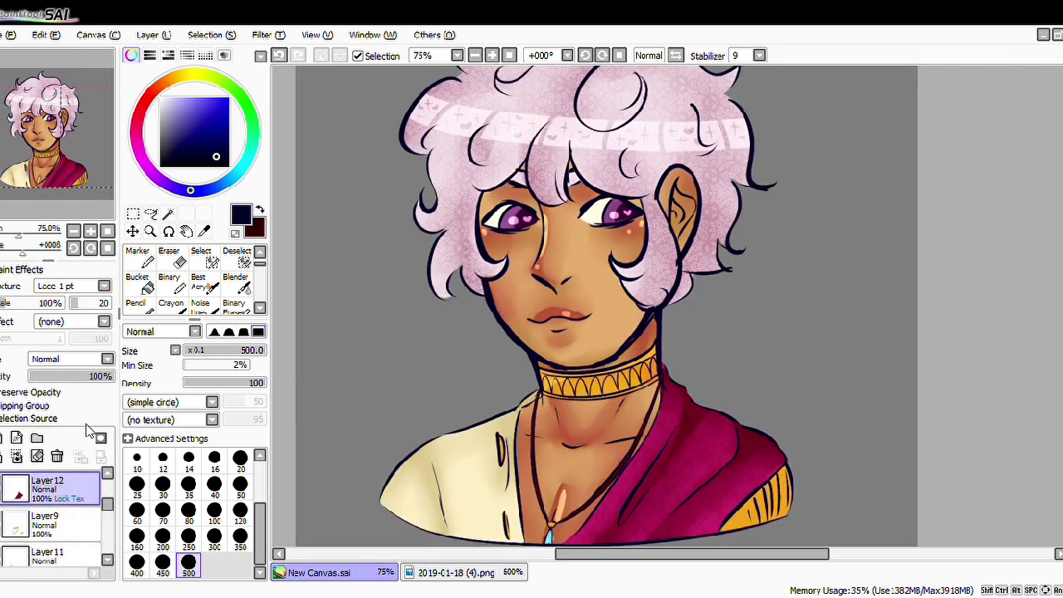
{"action": "key", "text": "ctrl+plus"}
{"action": "scroll", "coordinate": [55, 519], "scroll_direction": "down", "scroll_amount": 1}
Step: Apply the Lace02 texture to the cream garment on Layer11 at 100% scale and strength 20
{"action": "left_click", "coordinate": [56, 517]}
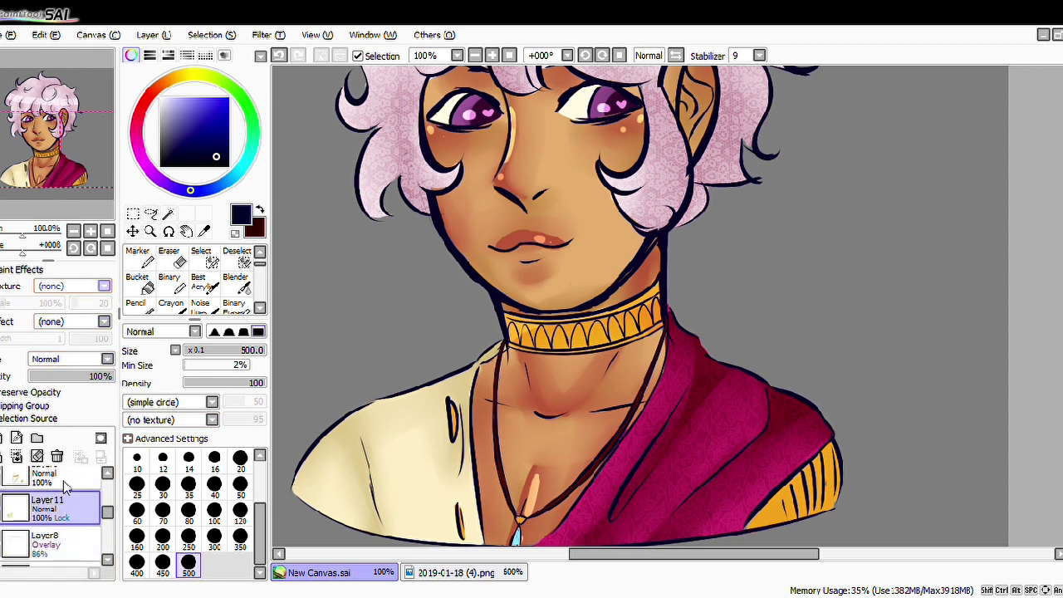
{"action": "key", "text": "ctrl+minus"}
{"action": "scroll", "coordinate": [380, 374], "scroll_direction": "up", "scroll_amount": 3}
{"action": "scroll", "coordinate": [71, 531], "scroll_direction": "down", "scroll_amount": 2}
Step: Apply the Canvas texture to the skin on Layer2 at 100% scale and strength 20
{"action": "left_click", "coordinate": [70, 549]}
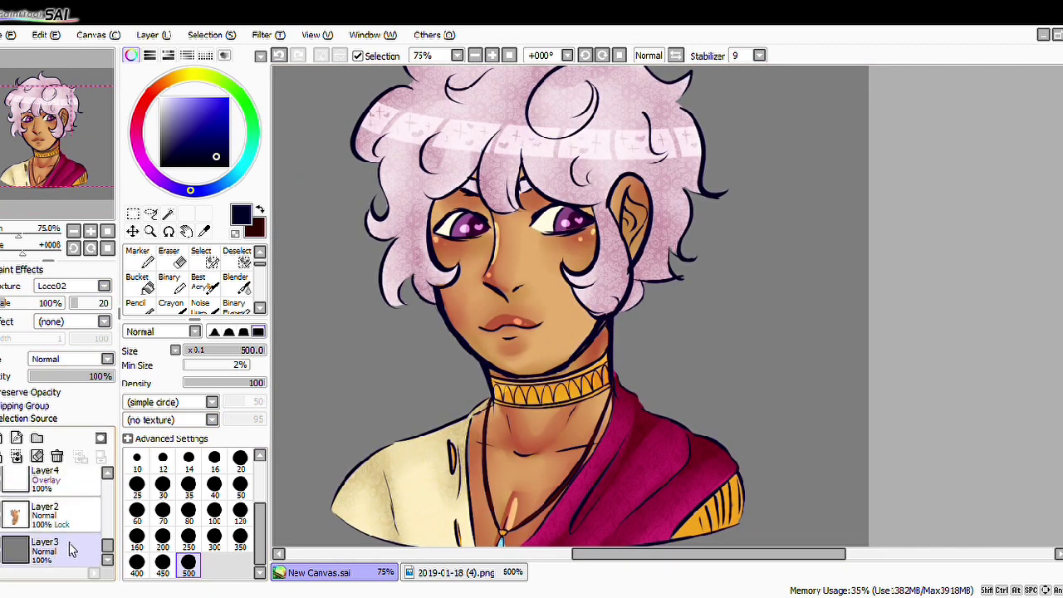
{"action": "left_click", "coordinate": [66, 515]}
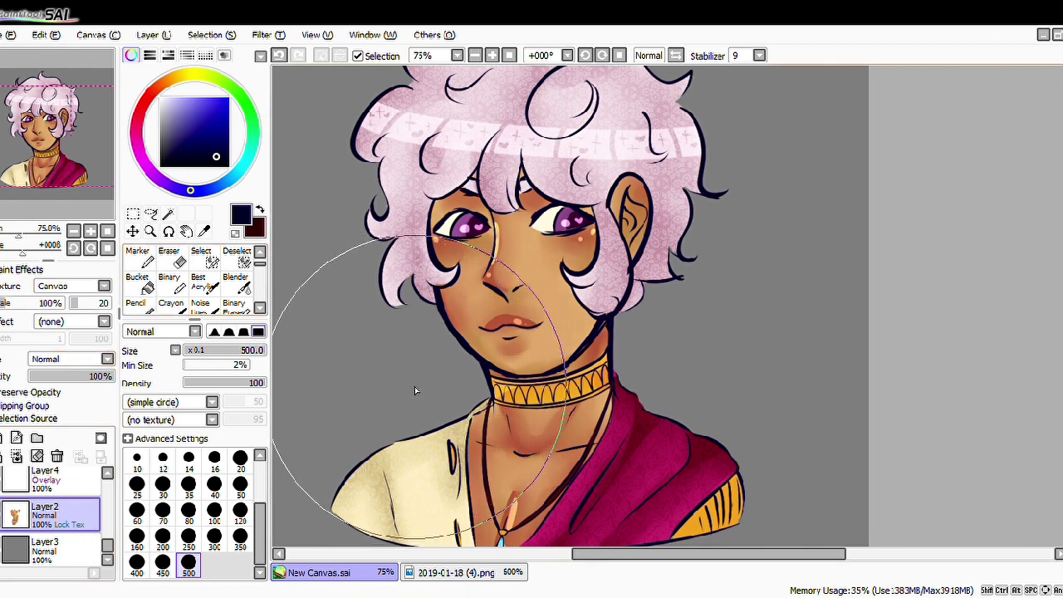
{"action": "scroll", "coordinate": [50, 514], "scroll_direction": "up", "scroll_amount": 3}
{"action": "left_click", "coordinate": [35, 498]}
{"action": "left_click", "coordinate": [42, 480]}
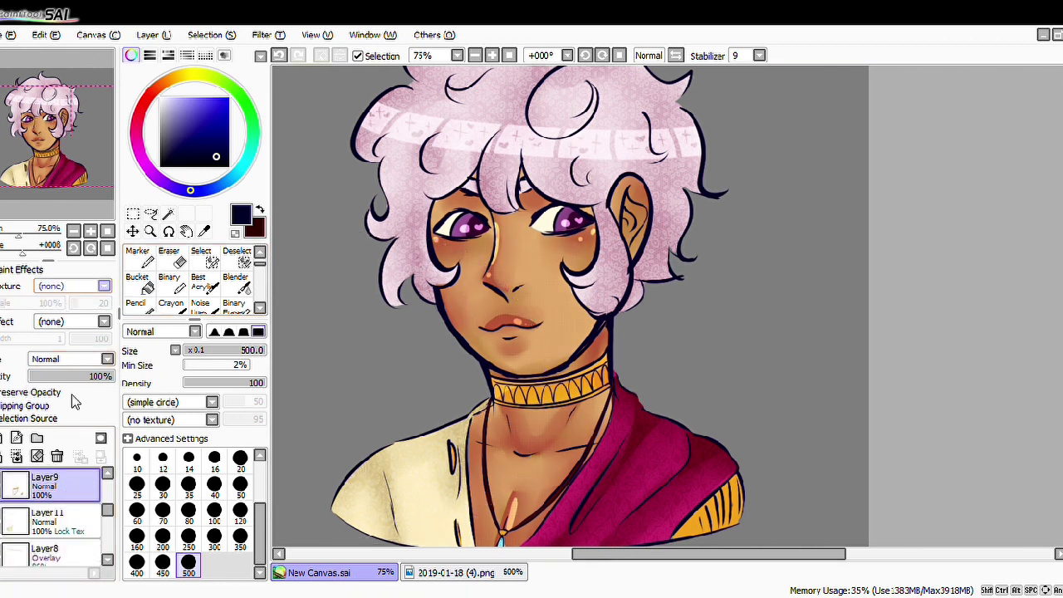
{"action": "scroll", "coordinate": [344, 333], "scroll_direction": "down", "scroll_amount": 3}
{"action": "scroll", "coordinate": [446, 375], "scroll_direction": "up", "scroll_amount": 2}
{"action": "scroll", "coordinate": [50, 498], "scroll_direction": "up", "scroll_amount": 2}
Step: Sign the artwork in white with the size 9 brush on a new topmost layer, replacing misplaced Layer14, and set its opacity to 28%
{"action": "left_click", "coordinate": [21, 475]}
{"action": "left_click", "coordinate": [3, 438]}
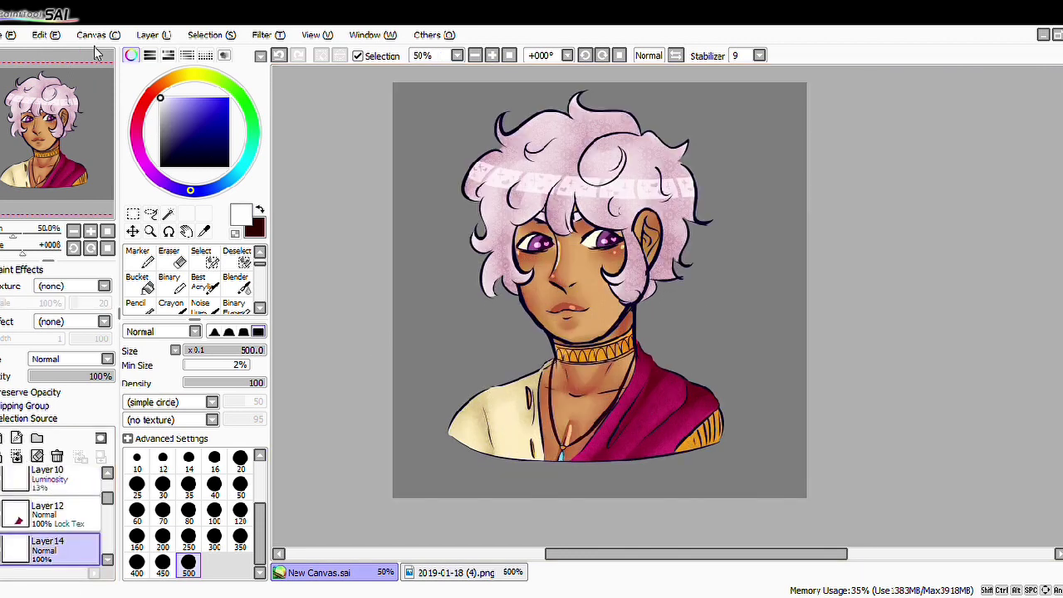
{"action": "scroll", "coordinate": [252, 500], "scroll_direction": "up", "scroll_amount": 3}
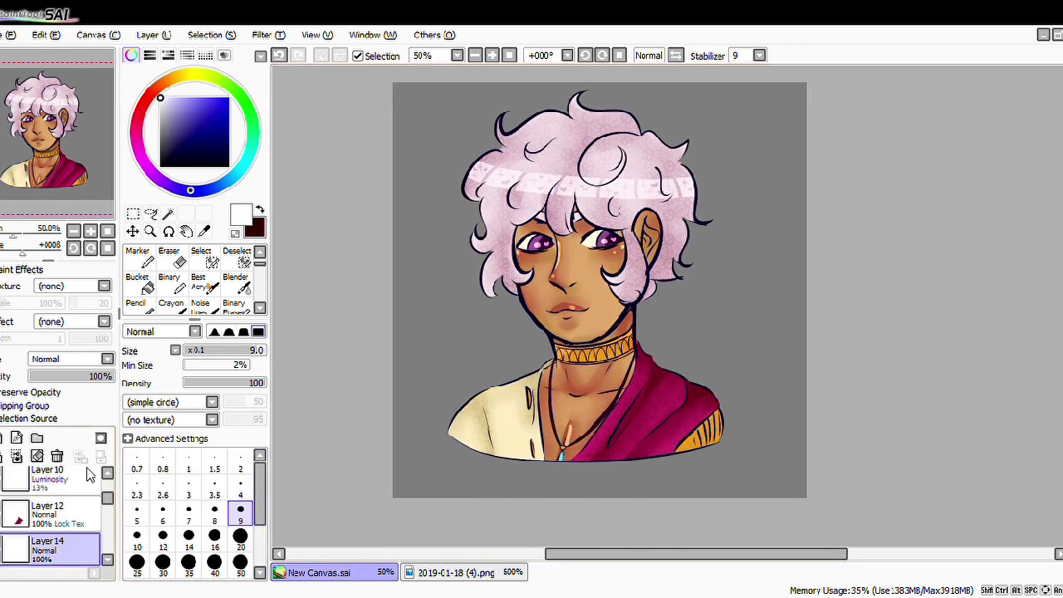
{"action": "left_click", "coordinate": [57, 456]}
{"action": "left_click", "coordinate": [3, 438]}
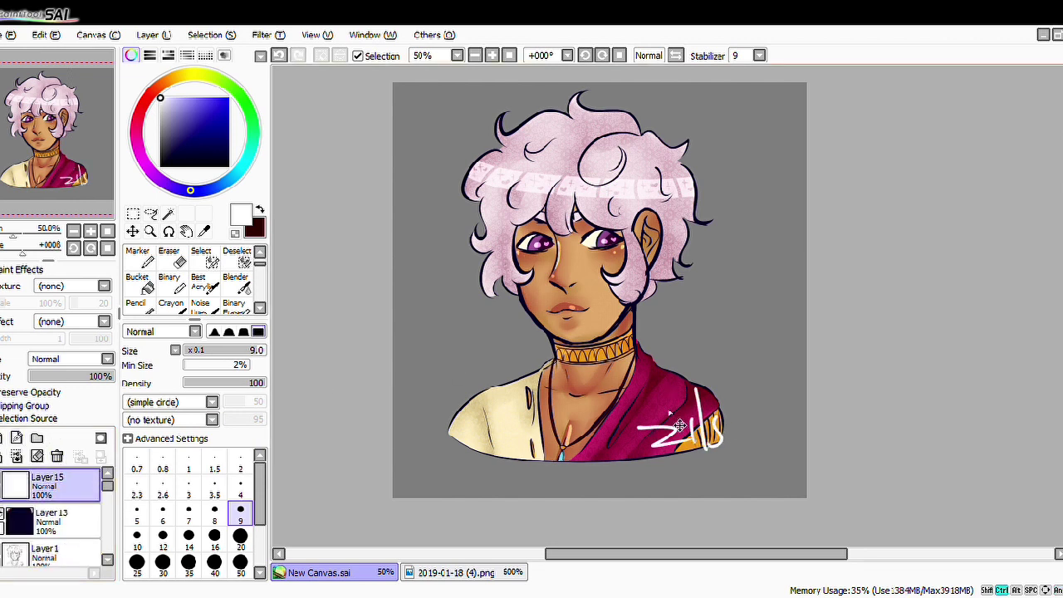
{"action": "left_click_drag", "start_coordinate": [42, 376], "coordinate": [54, 380]}
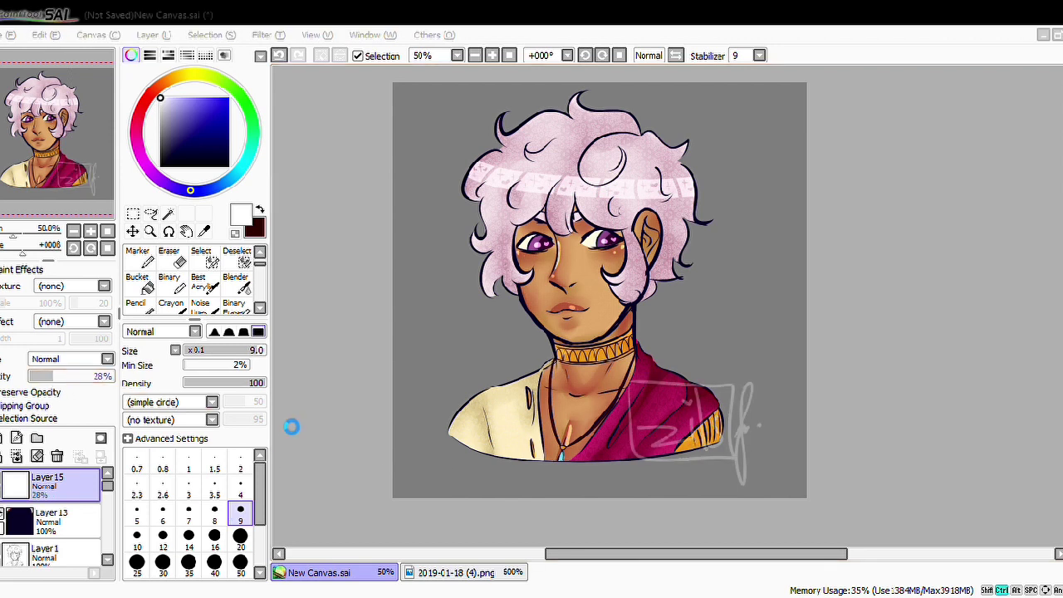